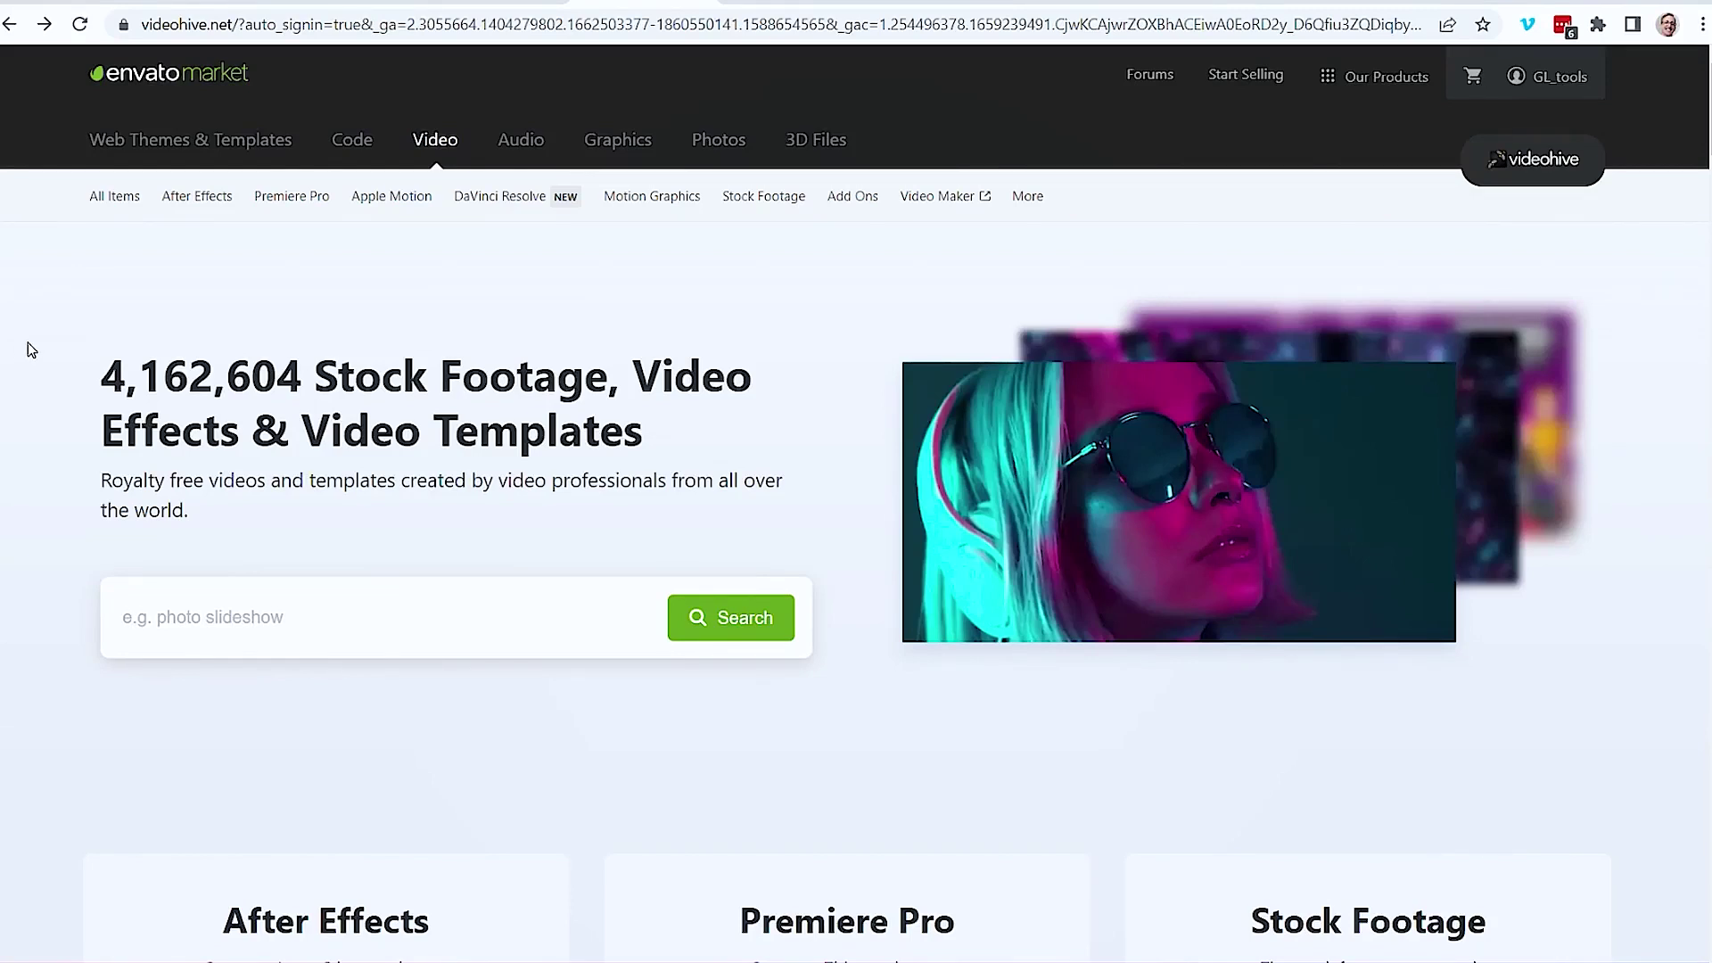
# Scroll the VideoHive homepage and open the Motion Graphics category.
pyautogui.scroll(-5, 29, 344)
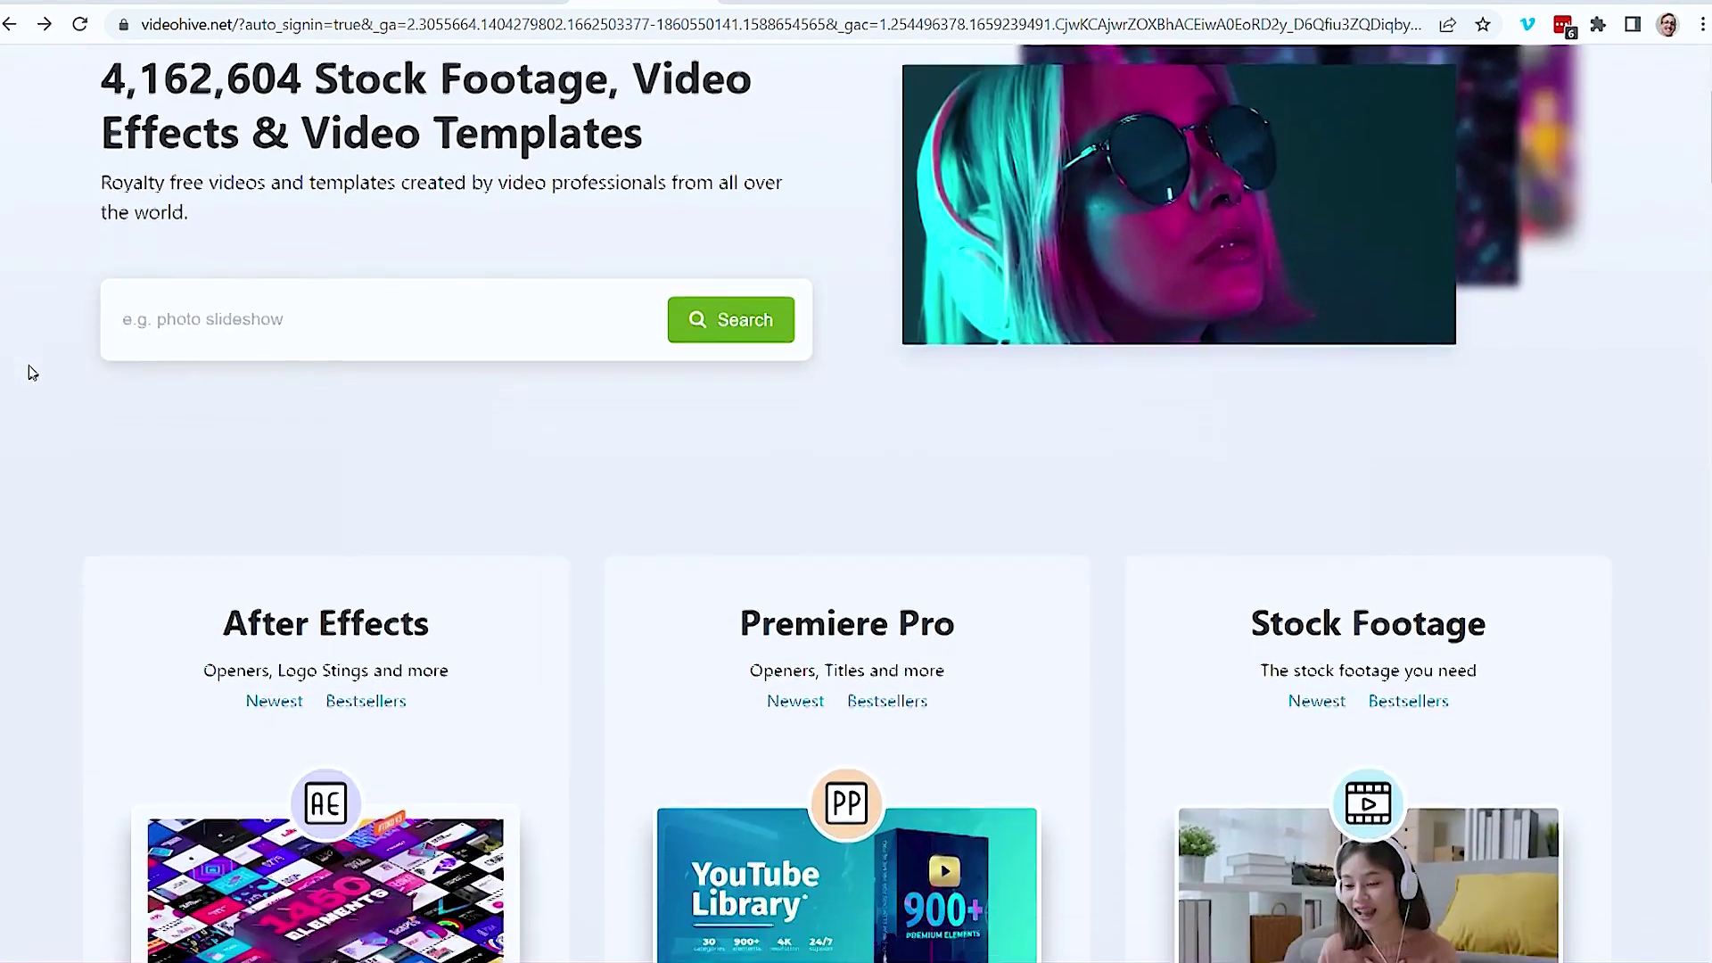
pyautogui.scroll(-2, 32, 382)
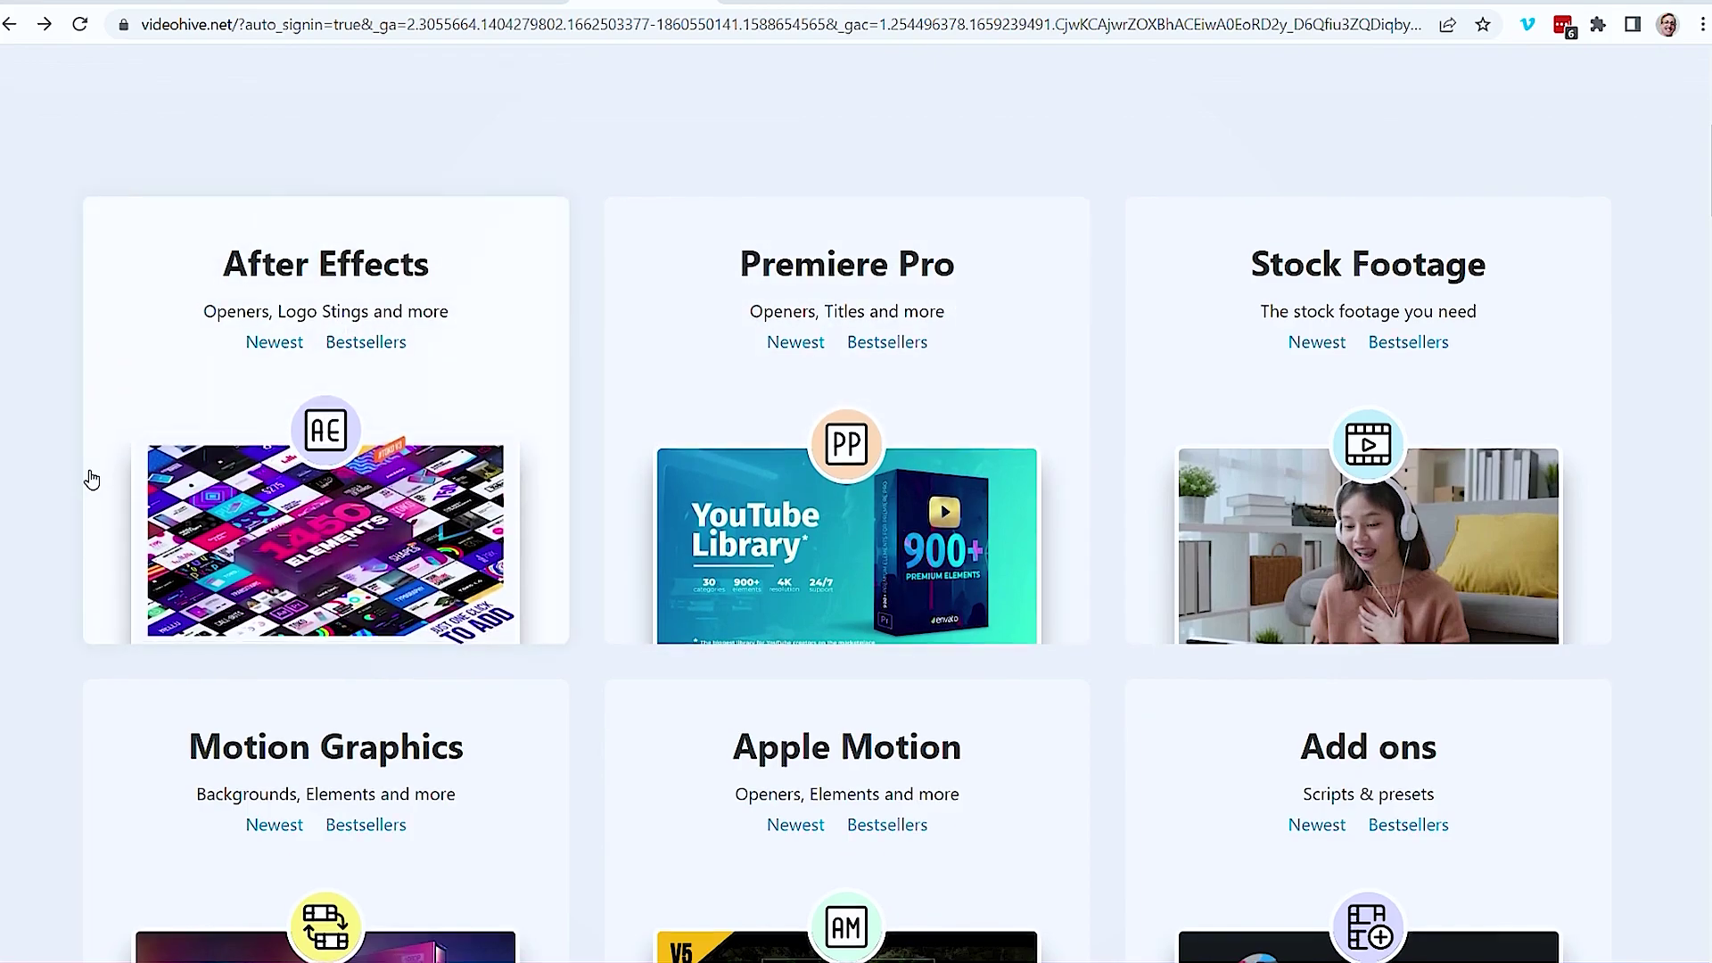
pyautogui.scroll(-7, 91, 479)
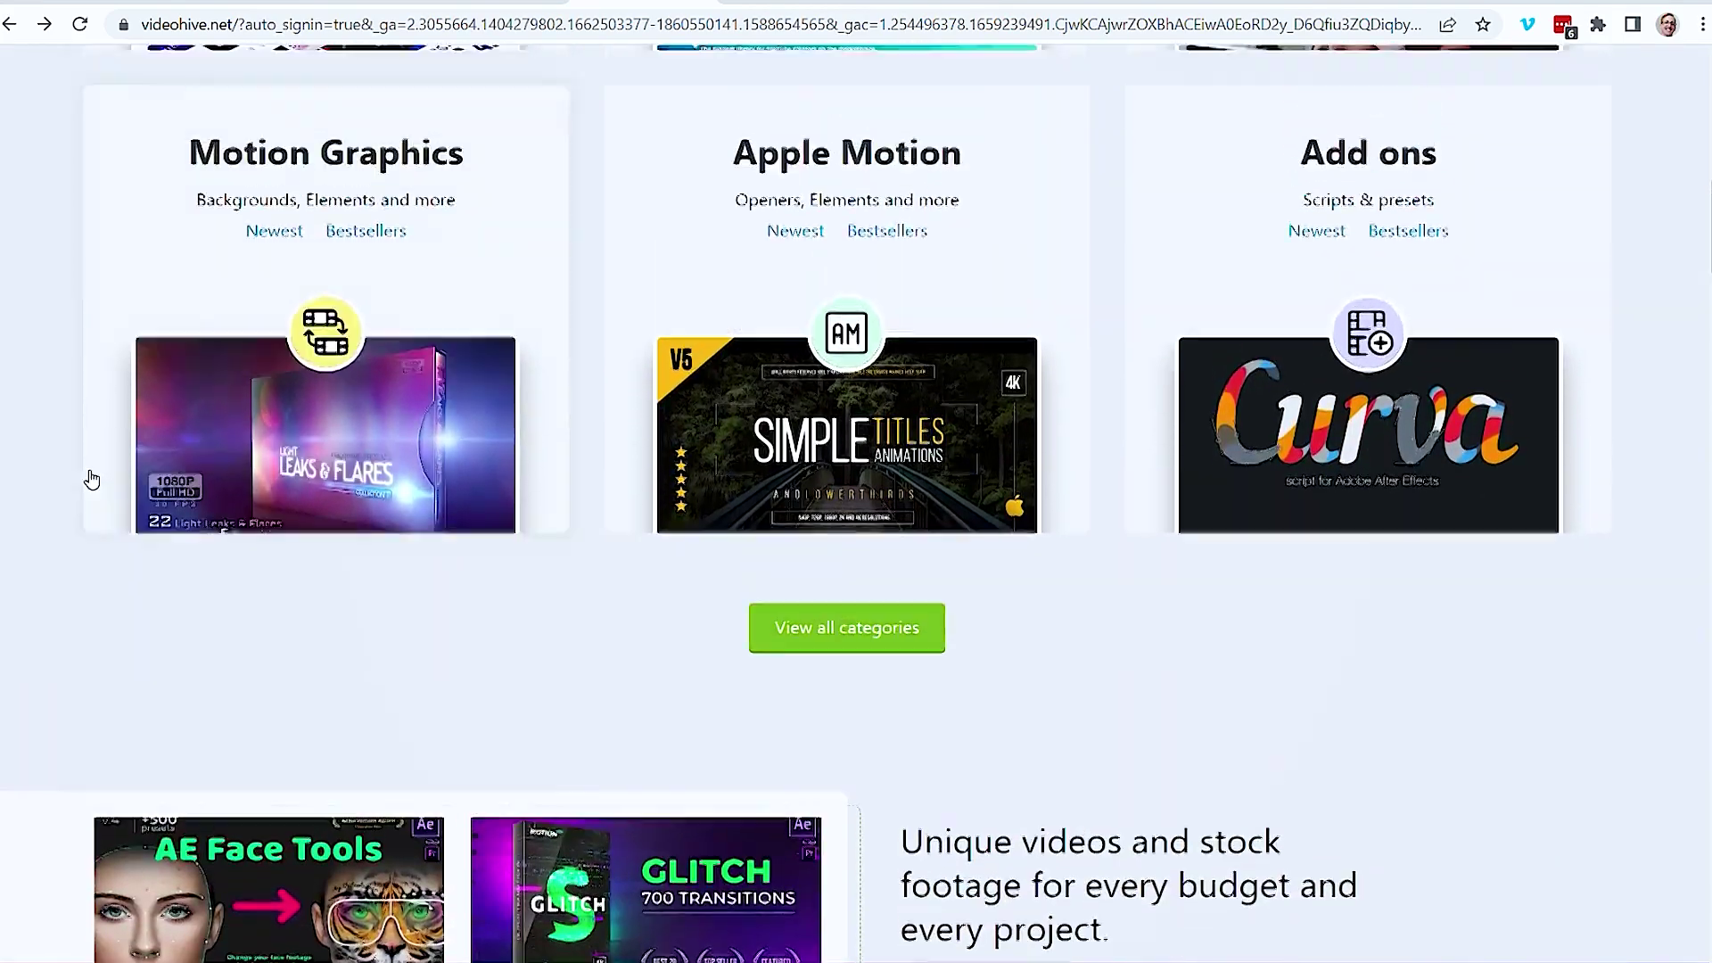
pyautogui.scroll(7, 80, 508)
pyautogui.scroll(-4, 94, 530)
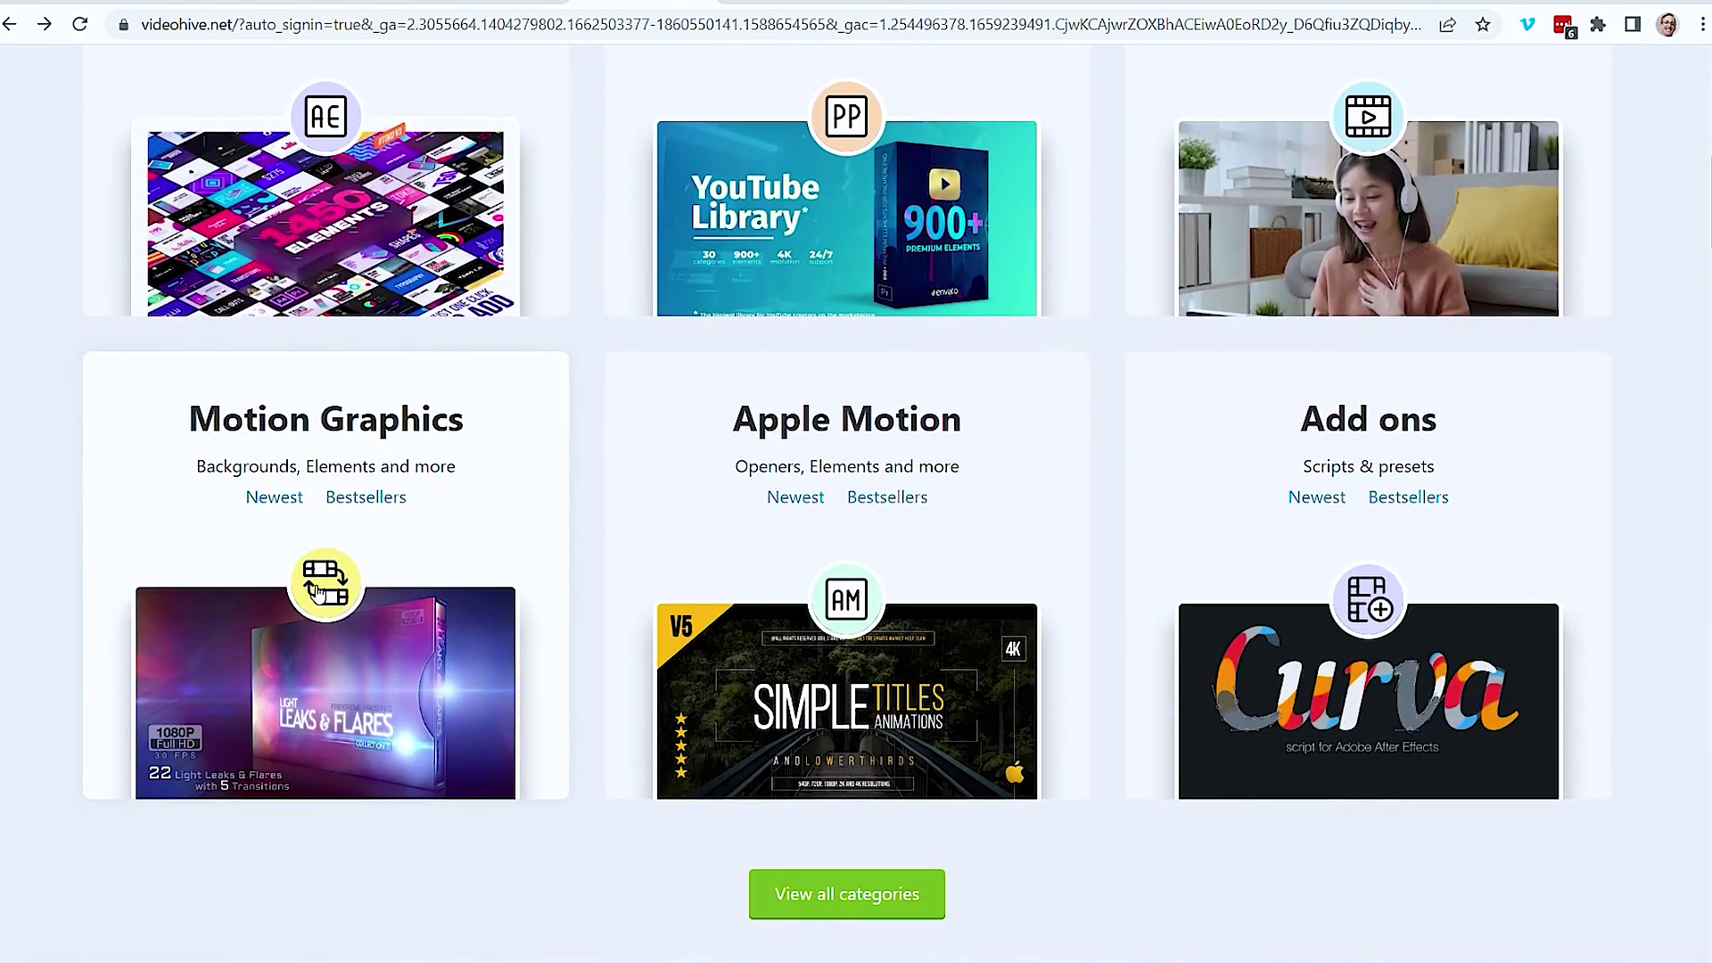
pyautogui.click(317, 592)
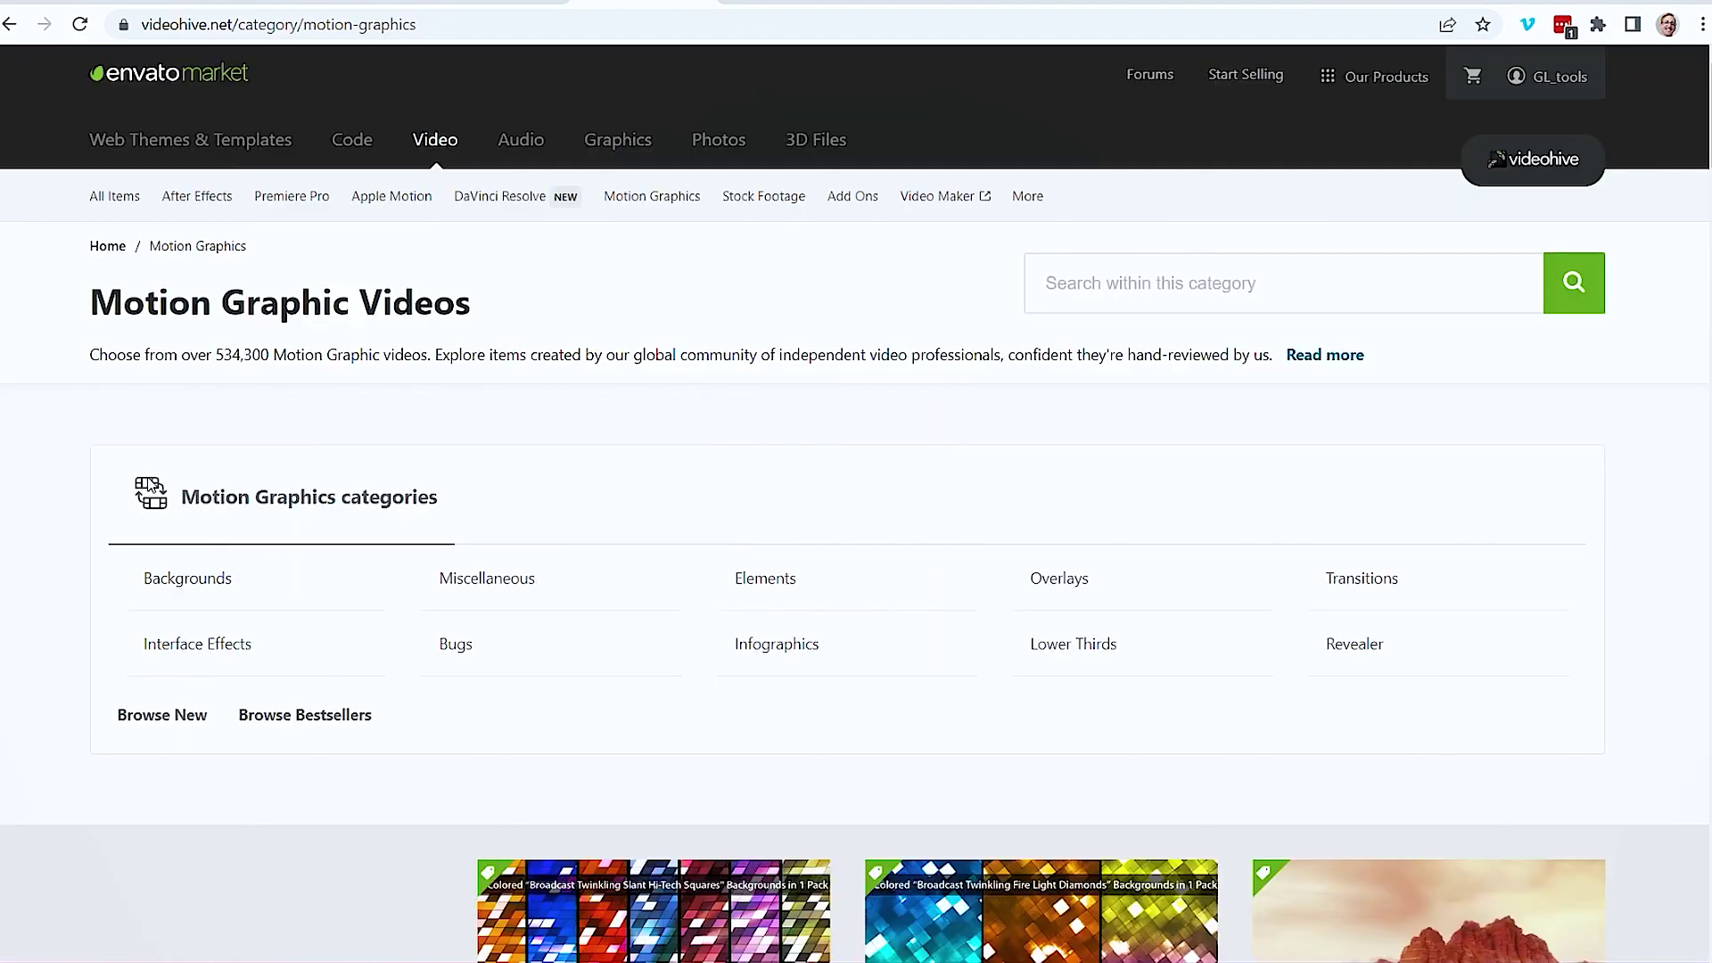
# Preview the New bestsellers clips and open the Snow loop item page.
pyautogui.scroll(-9, 138, 484)
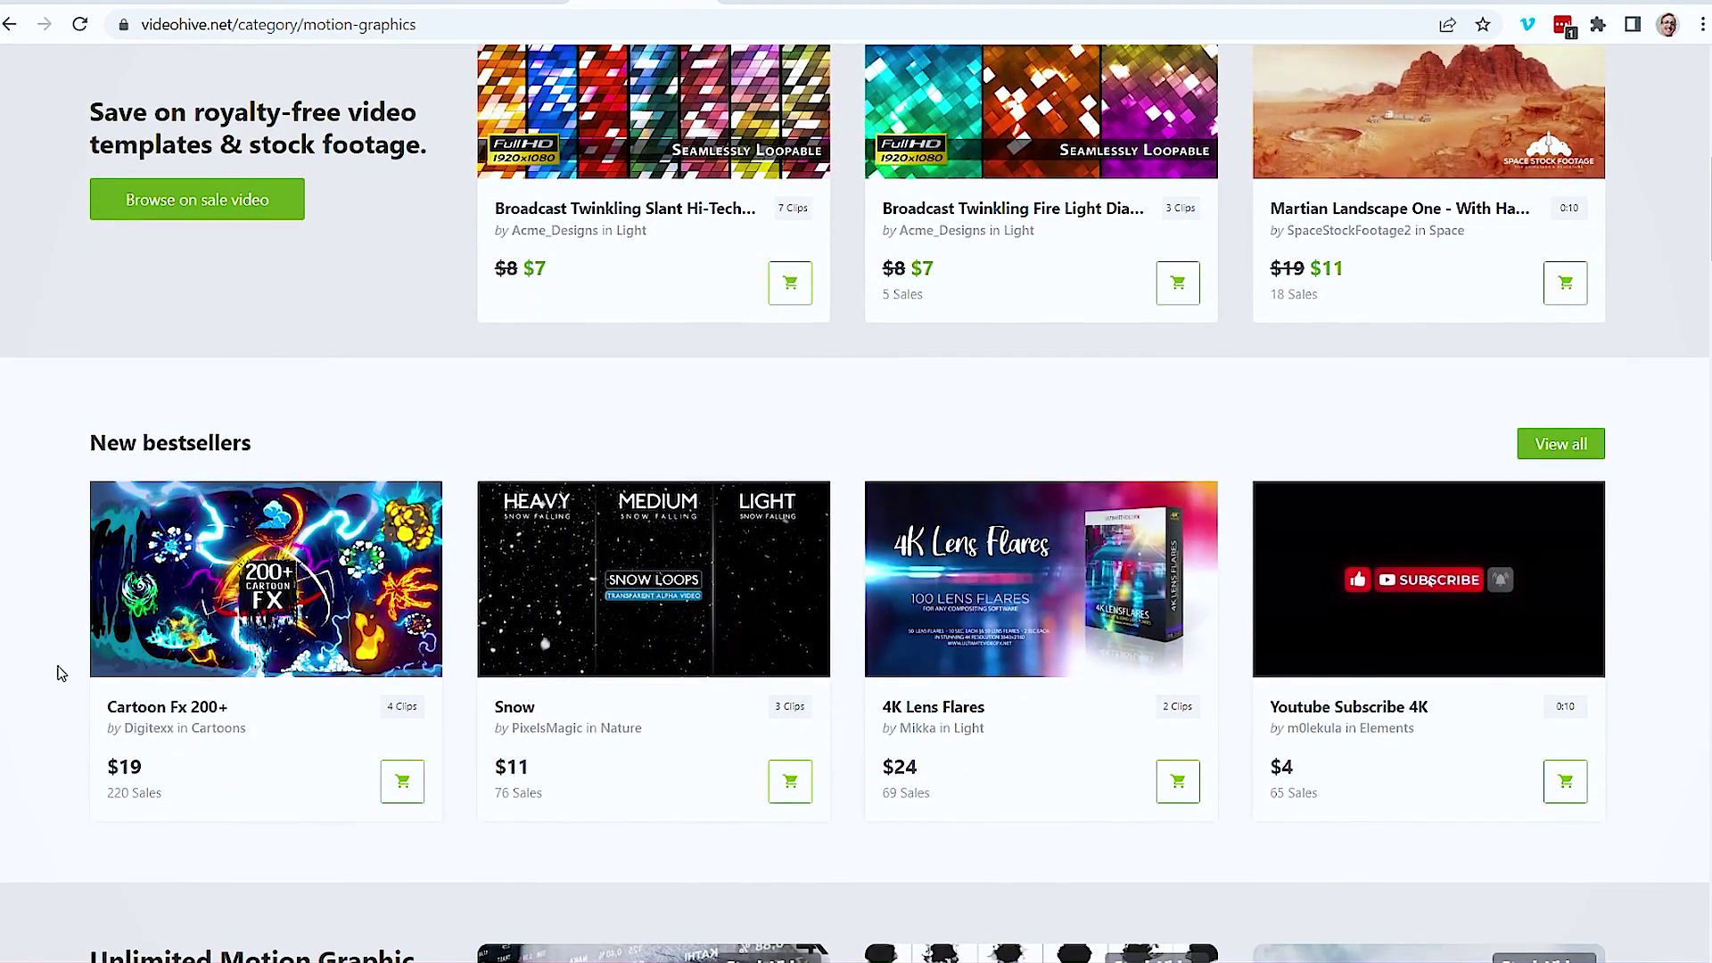
pyautogui.moveTo(205, 615)
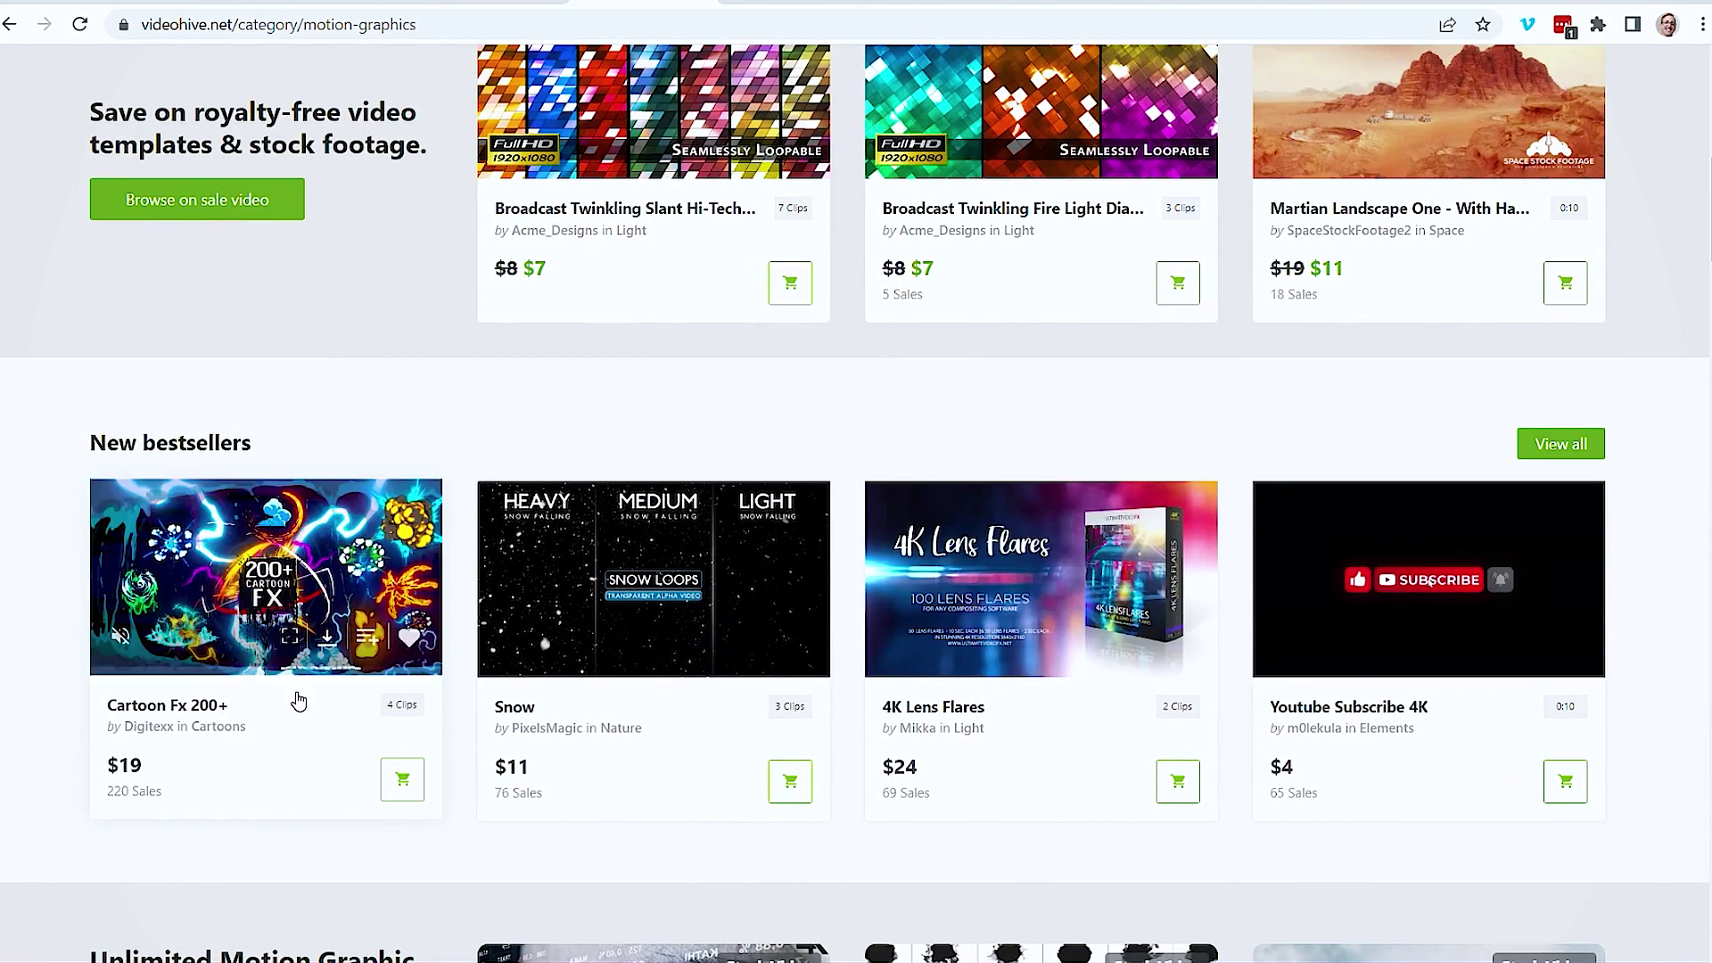
pyautogui.moveTo(586, 631)
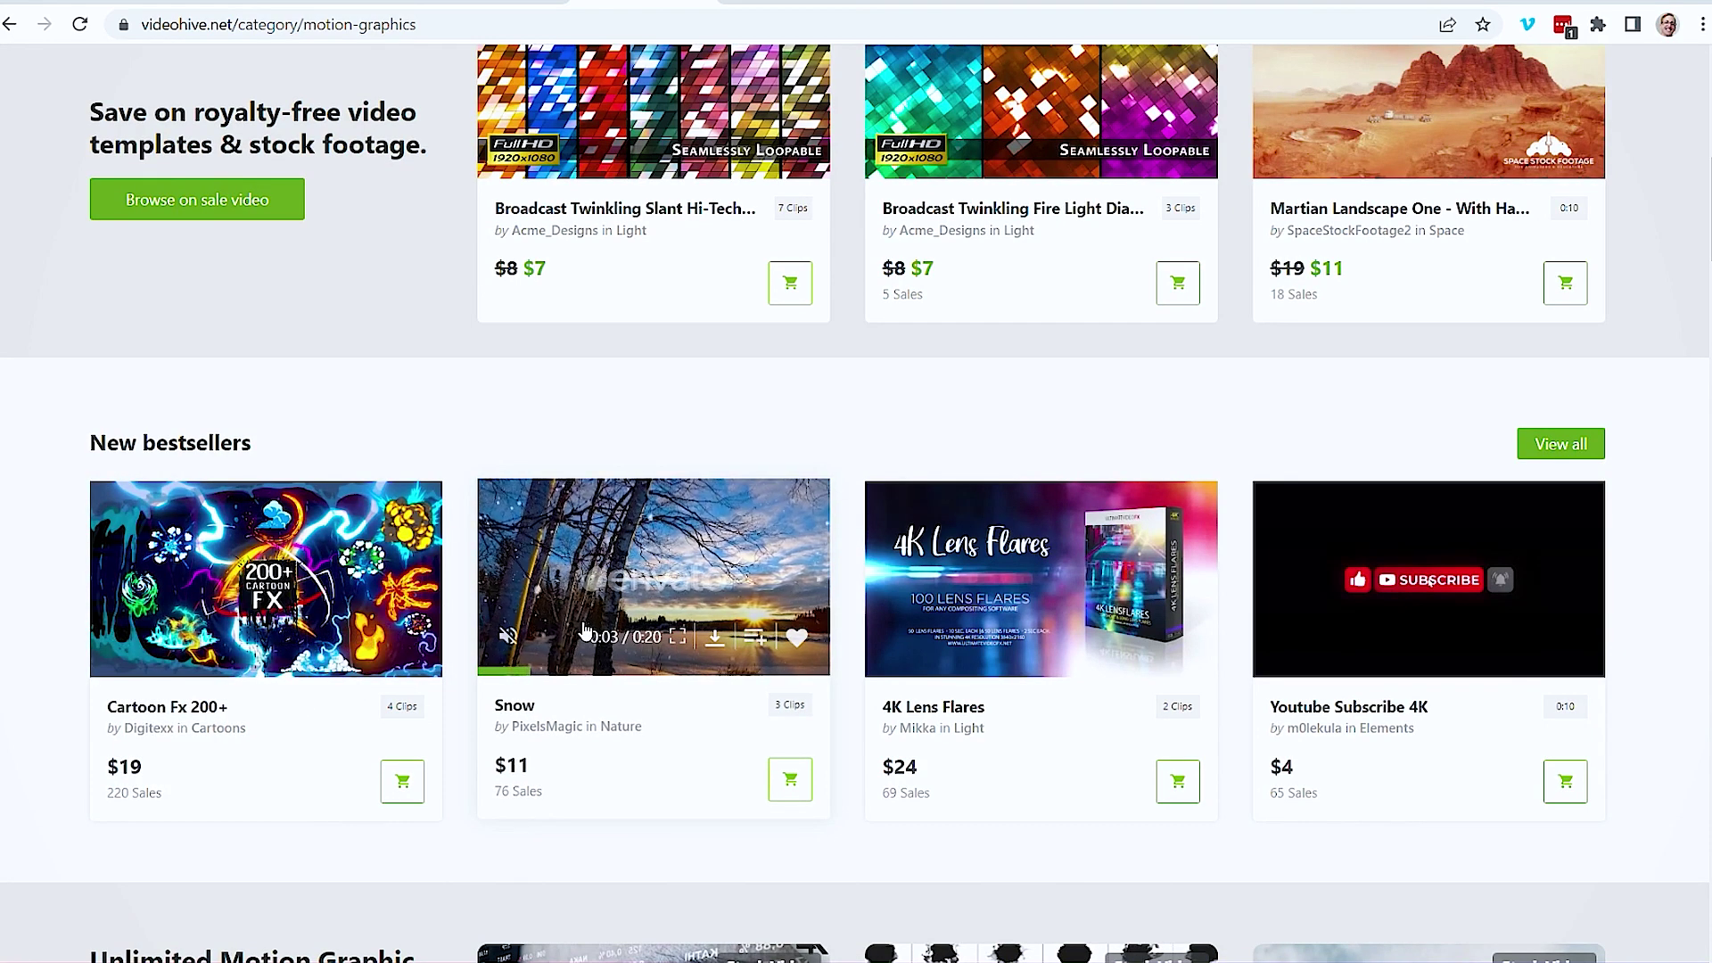
pyautogui.moveTo(950, 635)
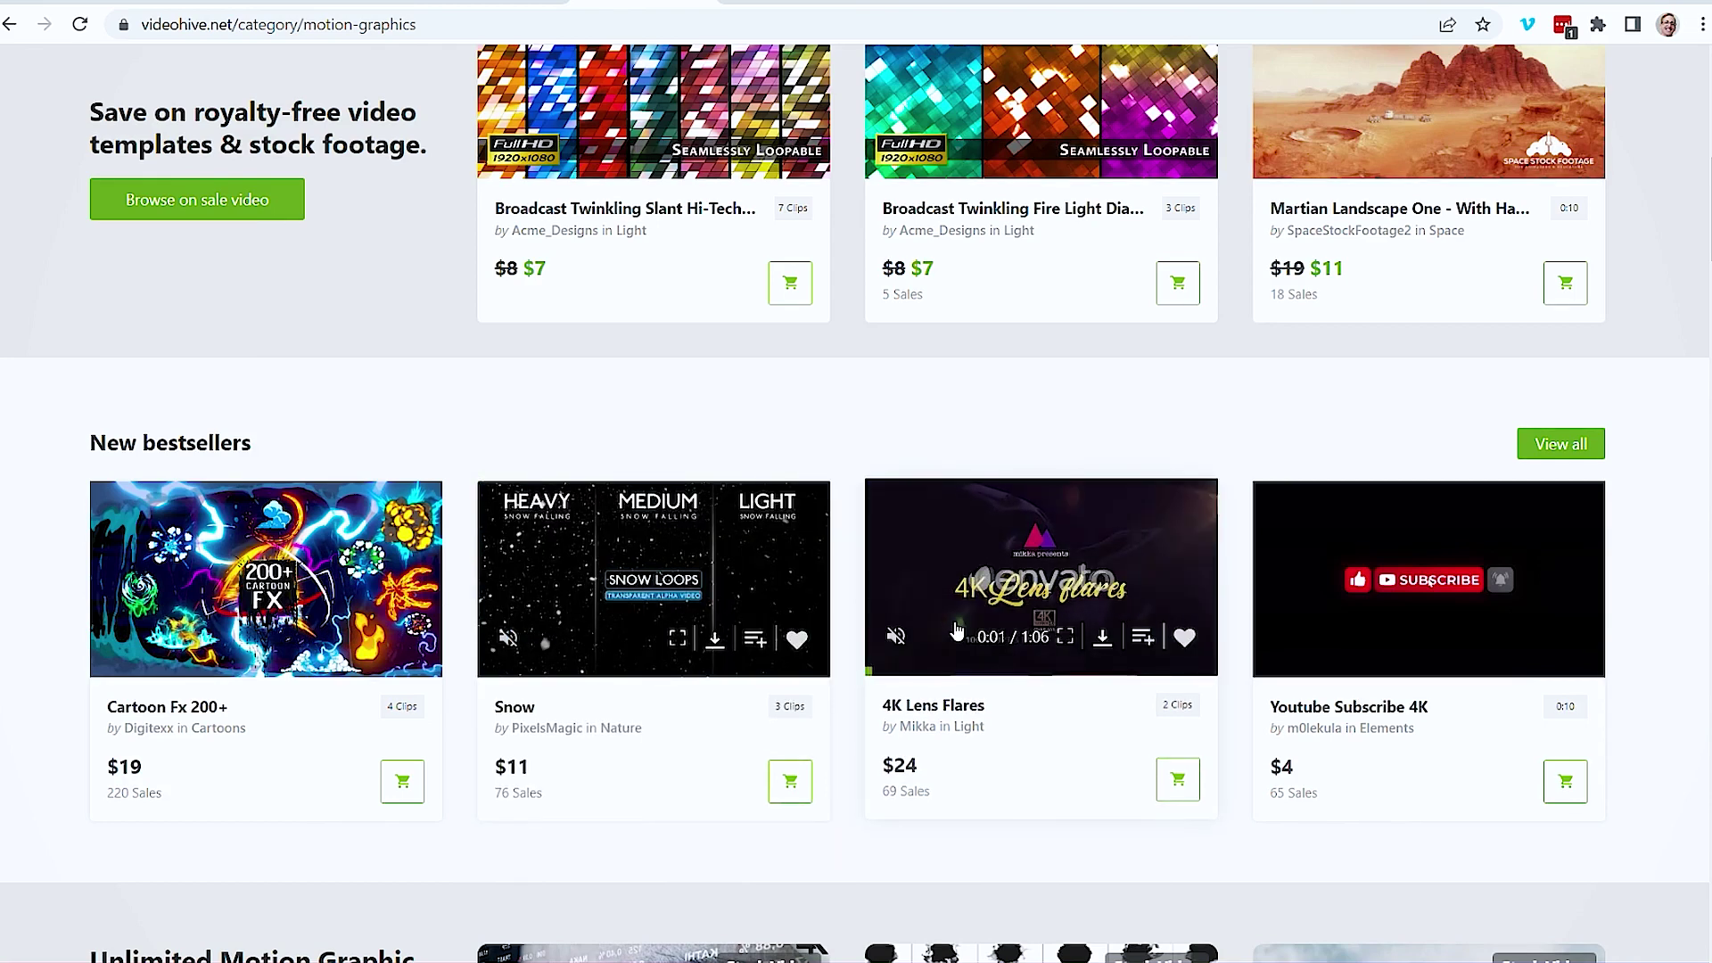
pyautogui.moveTo(1317, 622)
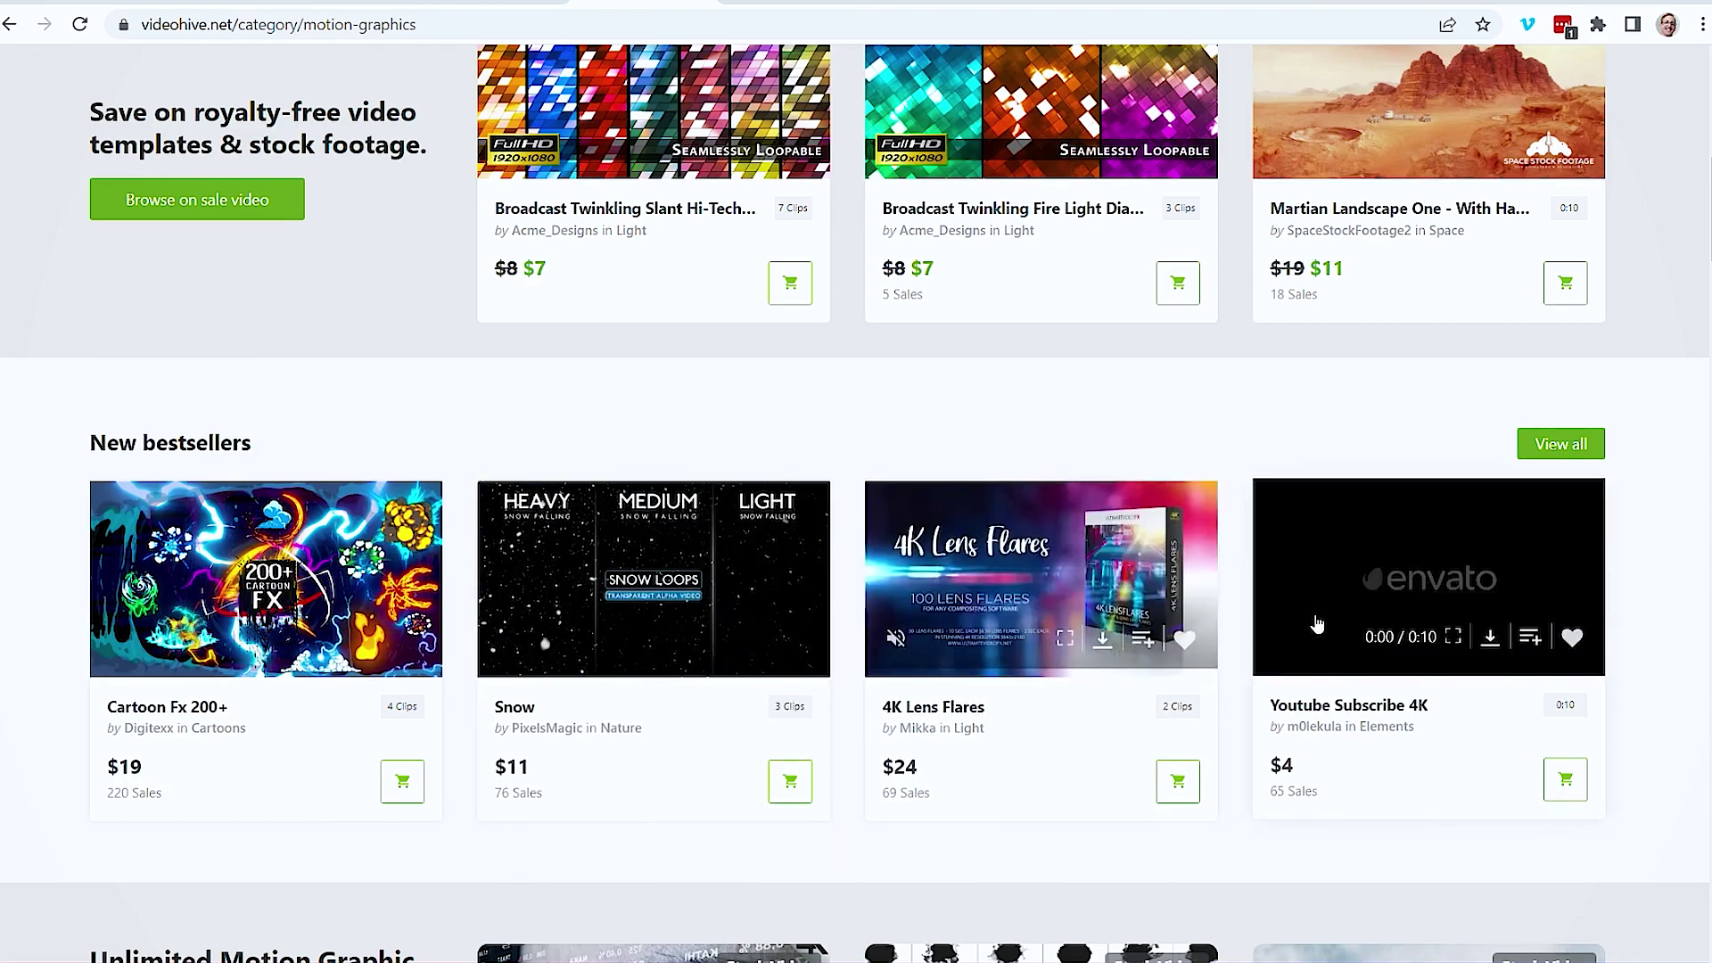
pyautogui.scroll(-1, 1311, 628)
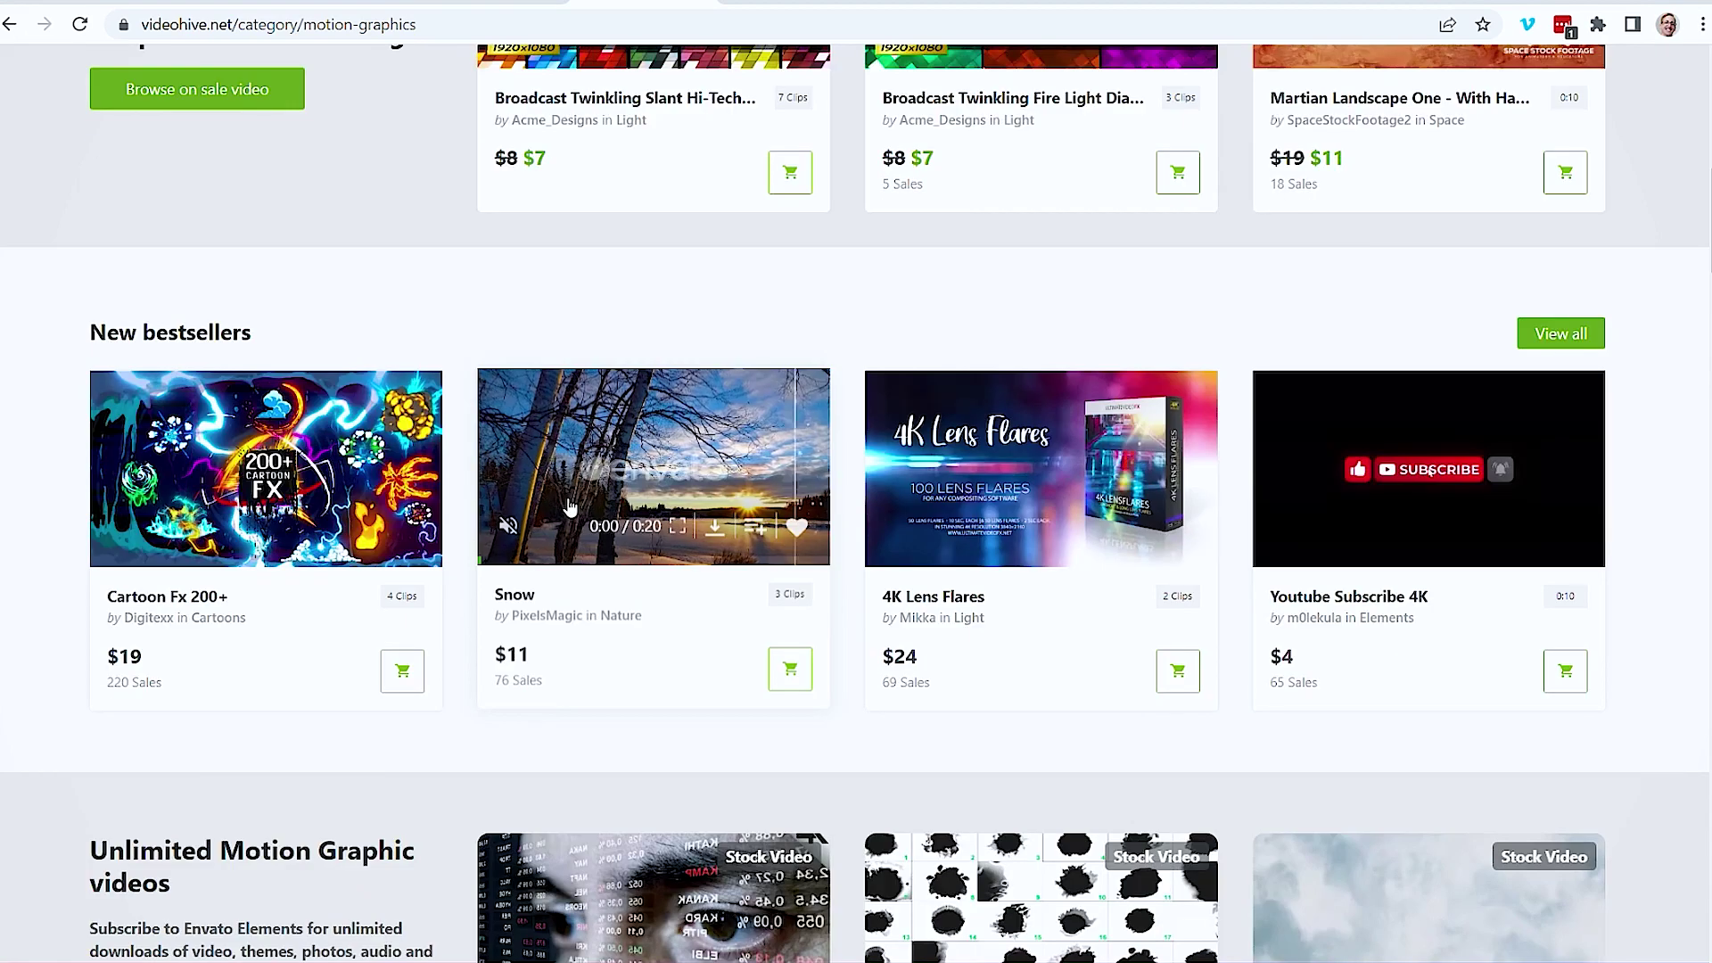
pyautogui.click(654, 466)
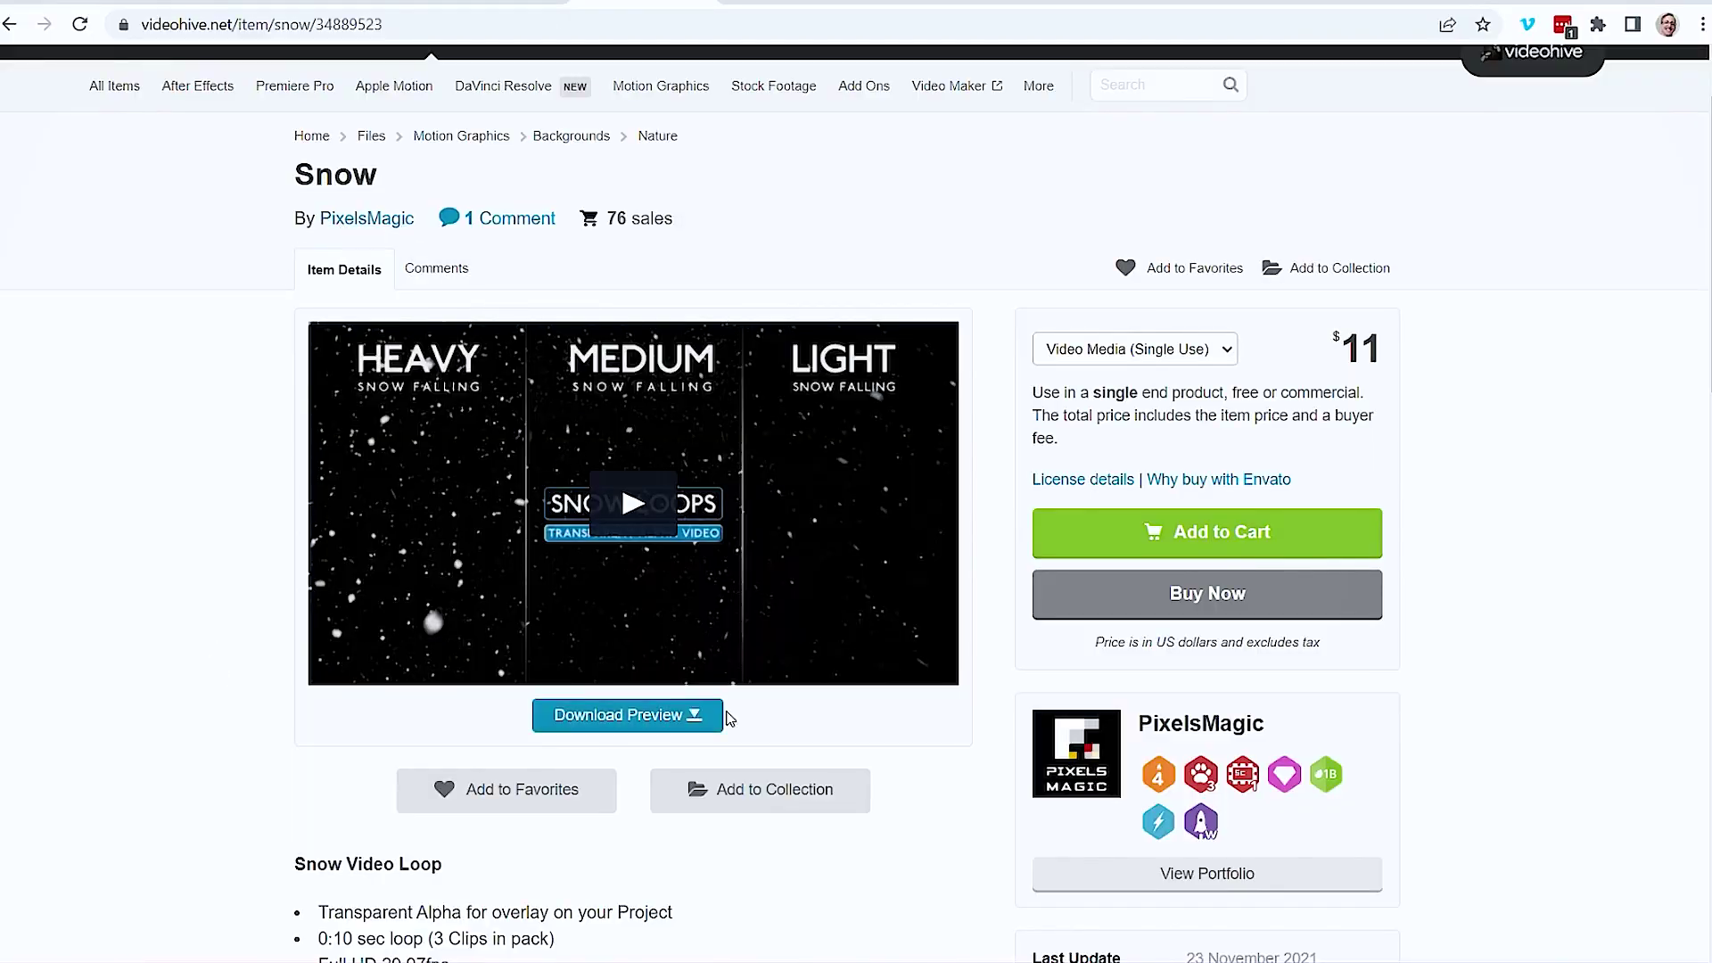
# Scroll down the Snow item page to its tags and pick the blizzard tag.
pyautogui.scroll(-10, 989, 575)
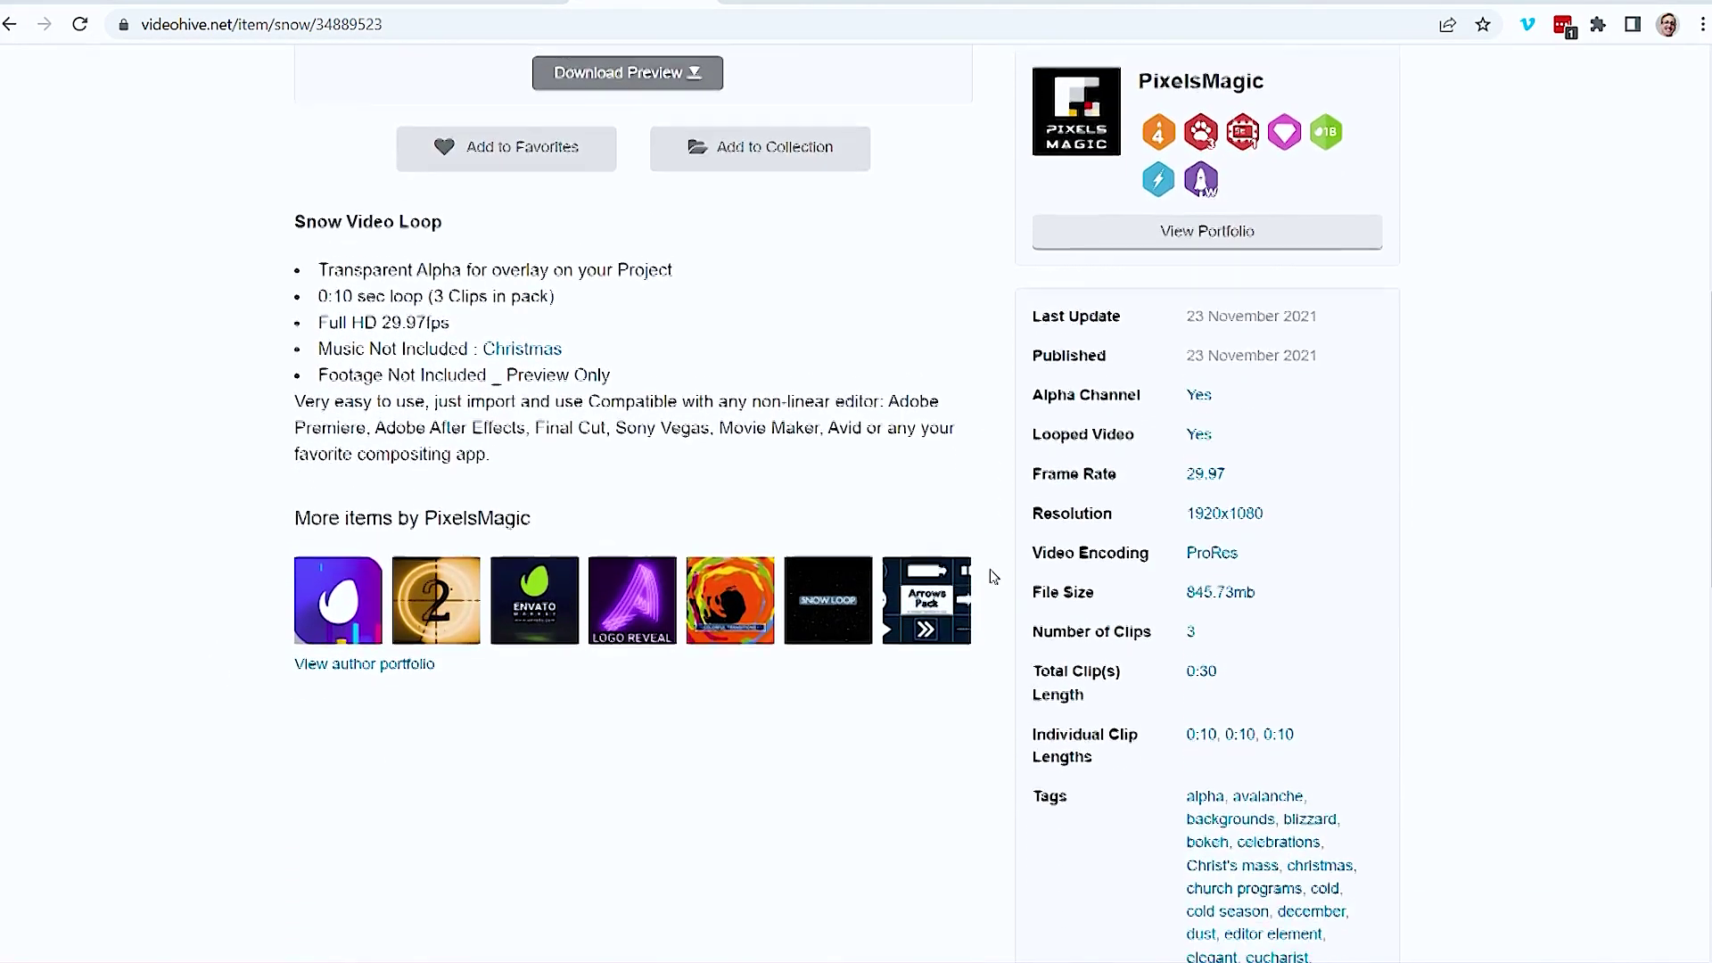
pyautogui.scroll(-2, 989, 578)
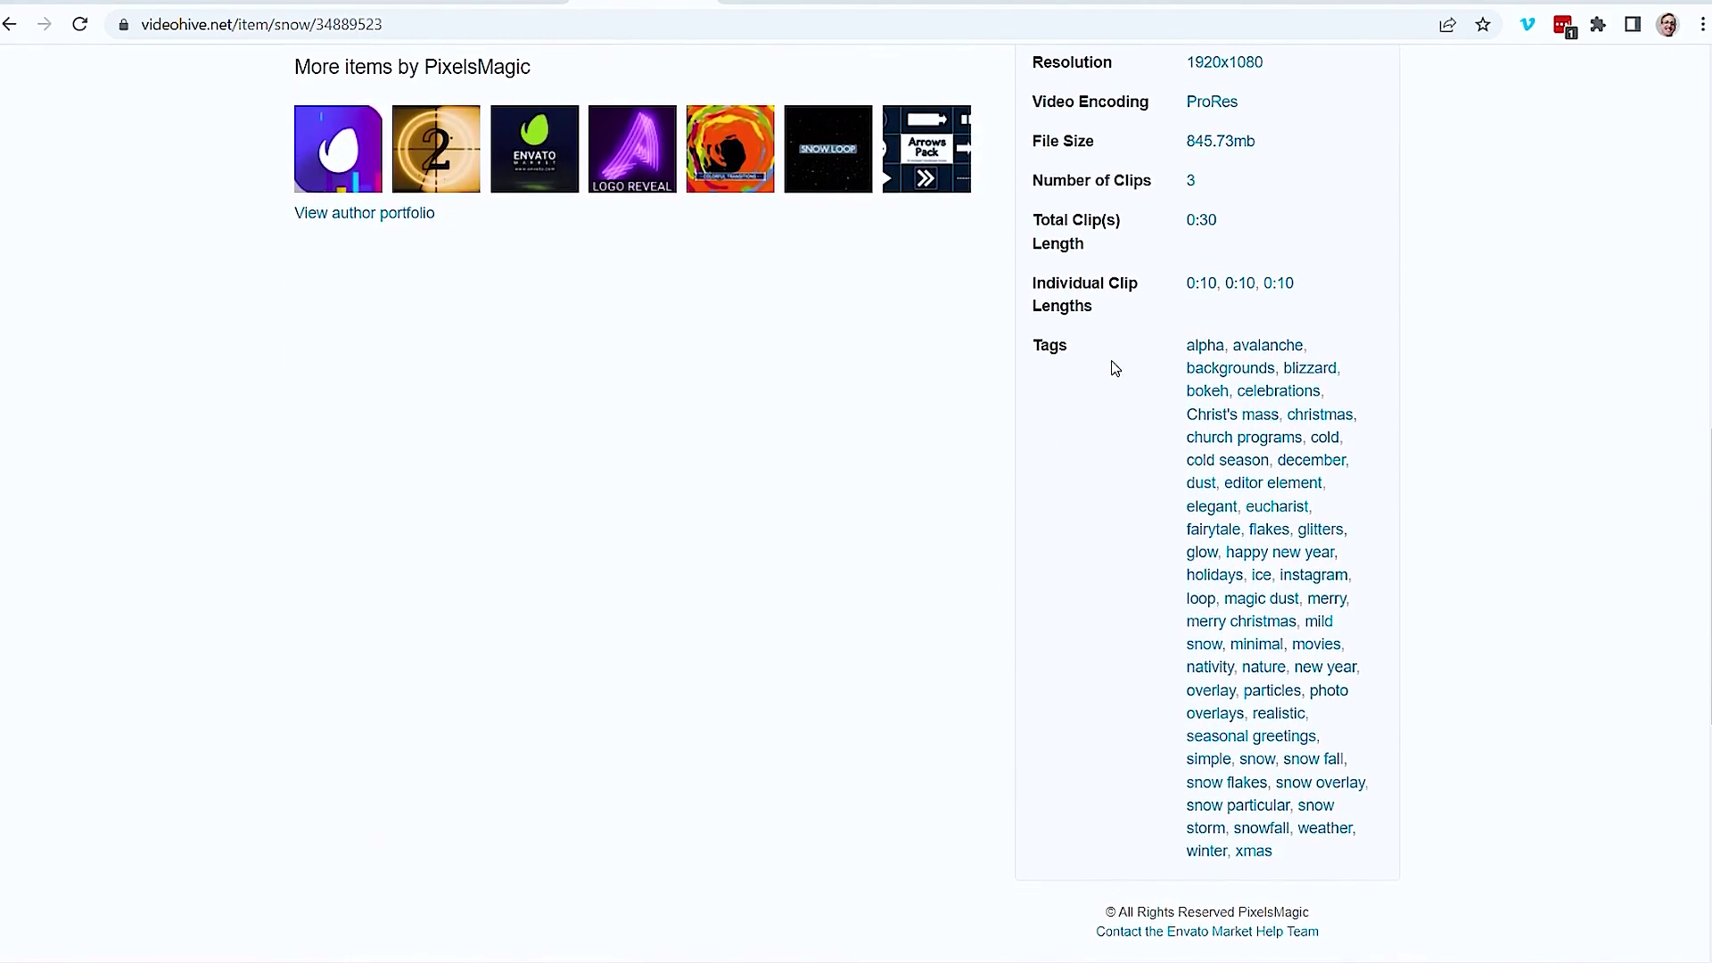
pyautogui.click(1310, 370)
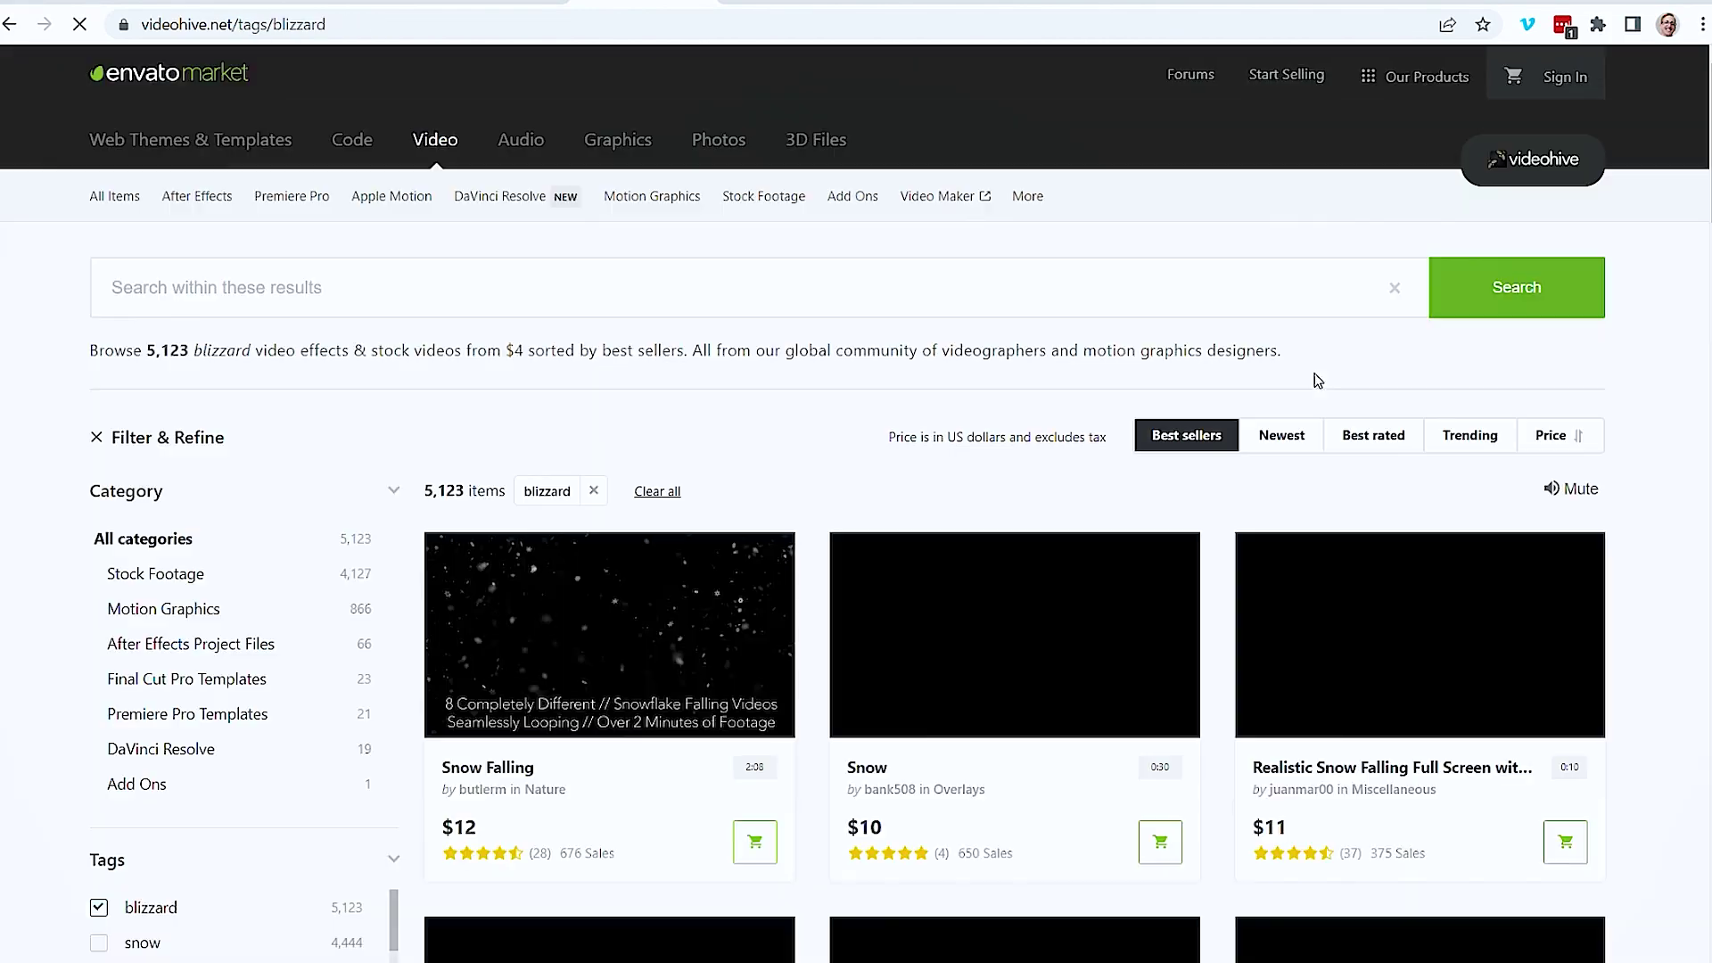
# Browse through the blizzard-tagged results previews.
pyautogui.scroll(-4, 854, 490)
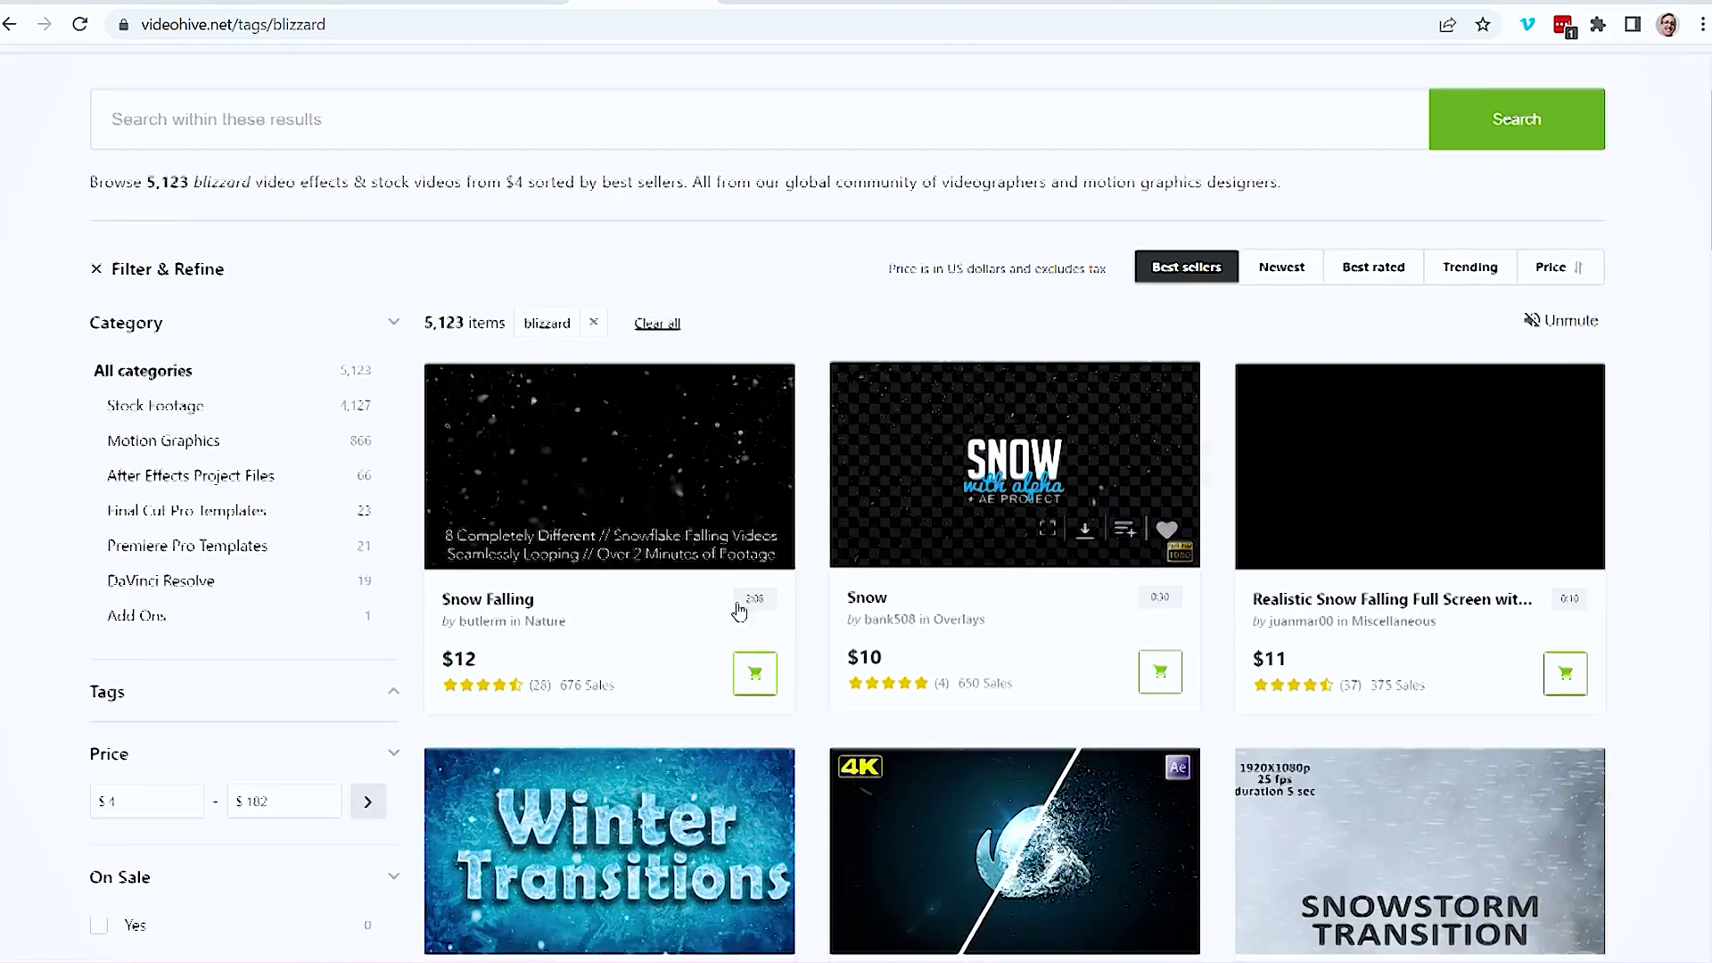
pyautogui.scroll(-3, 1360, 451)
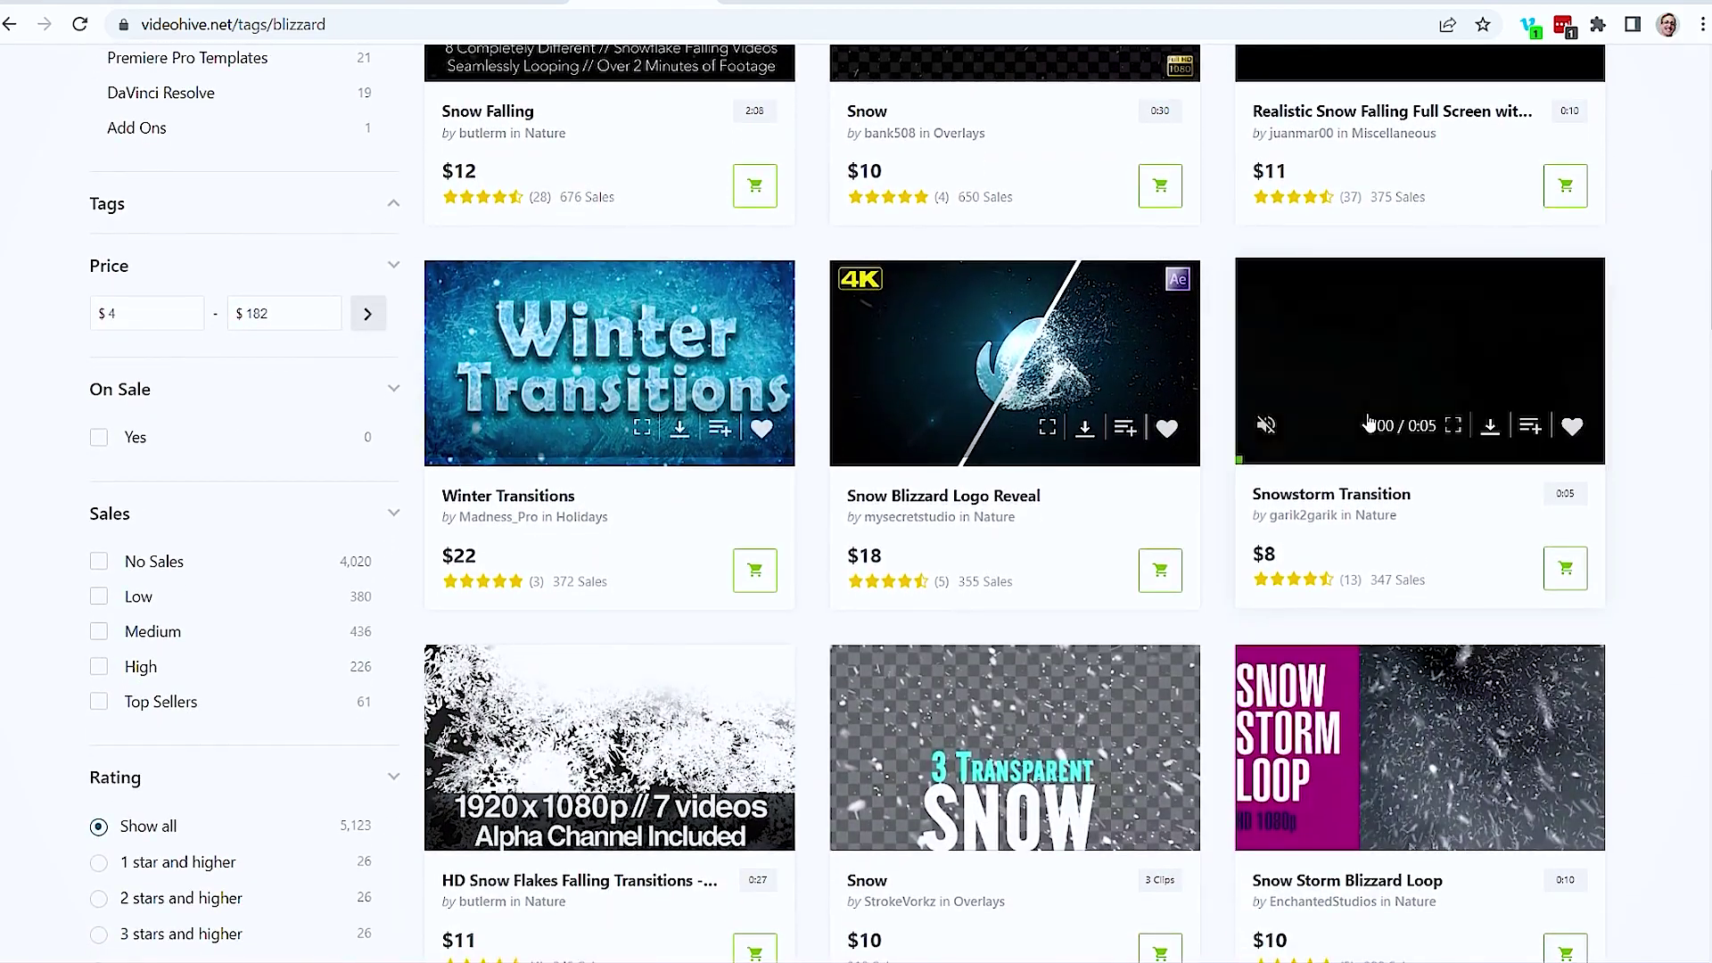
pyautogui.scroll(-4, 1442, 386)
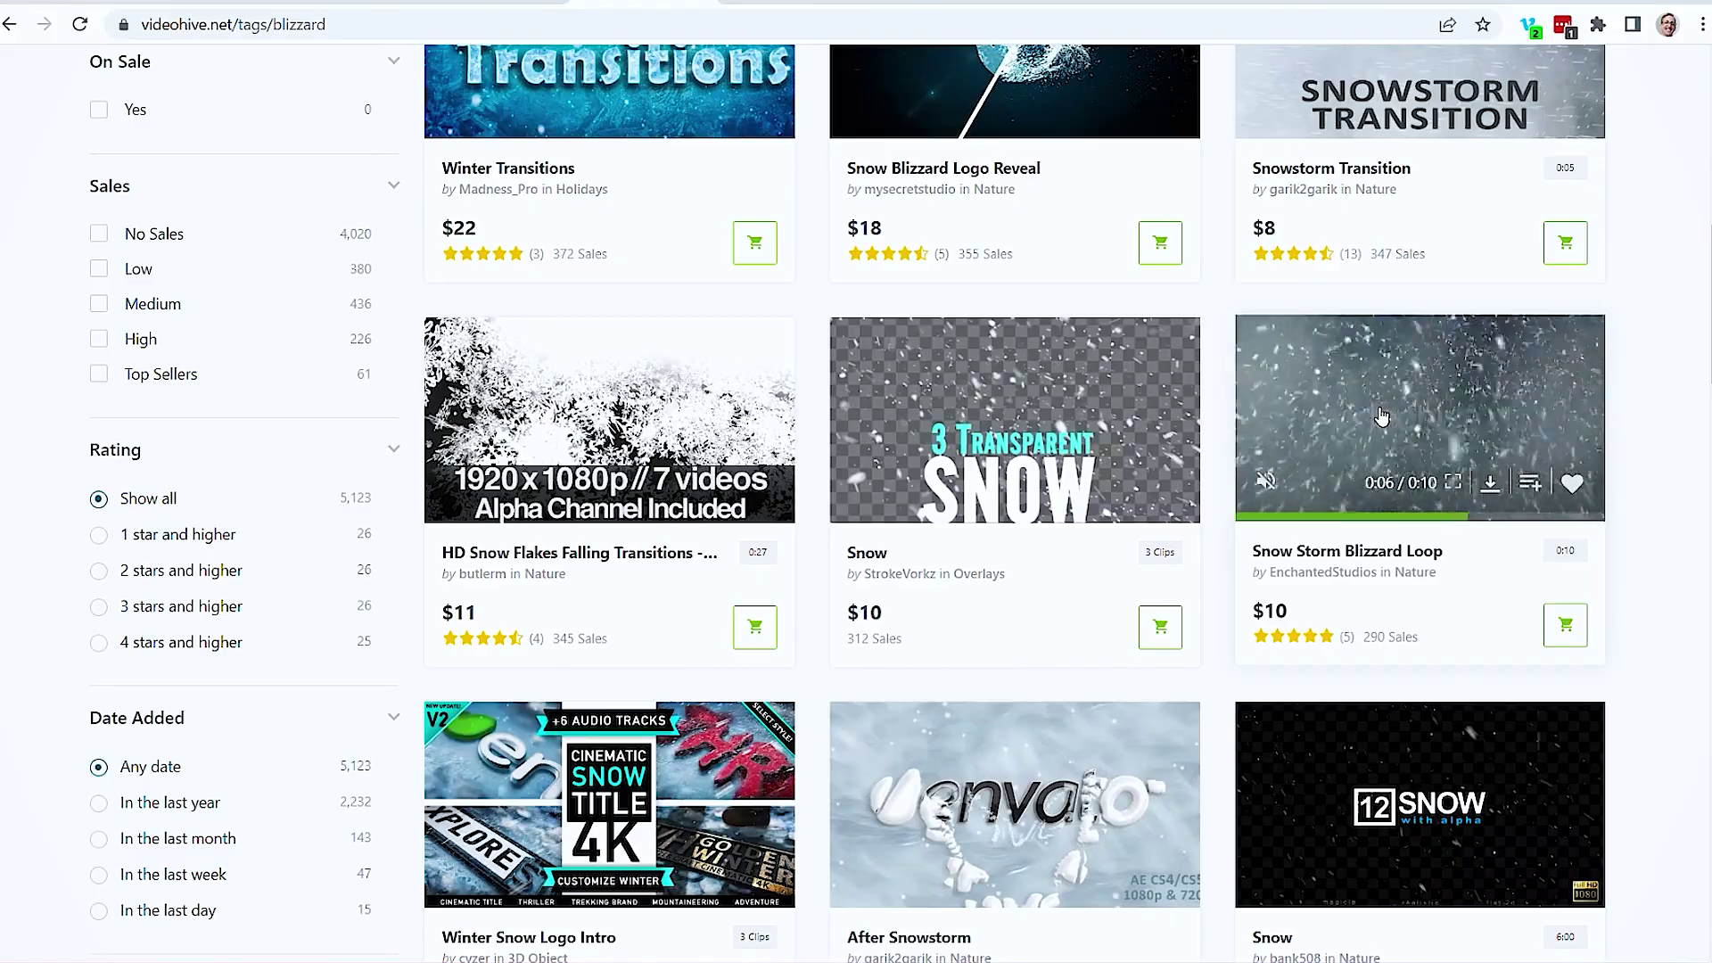
pyautogui.scroll(-1, 1435, 403)
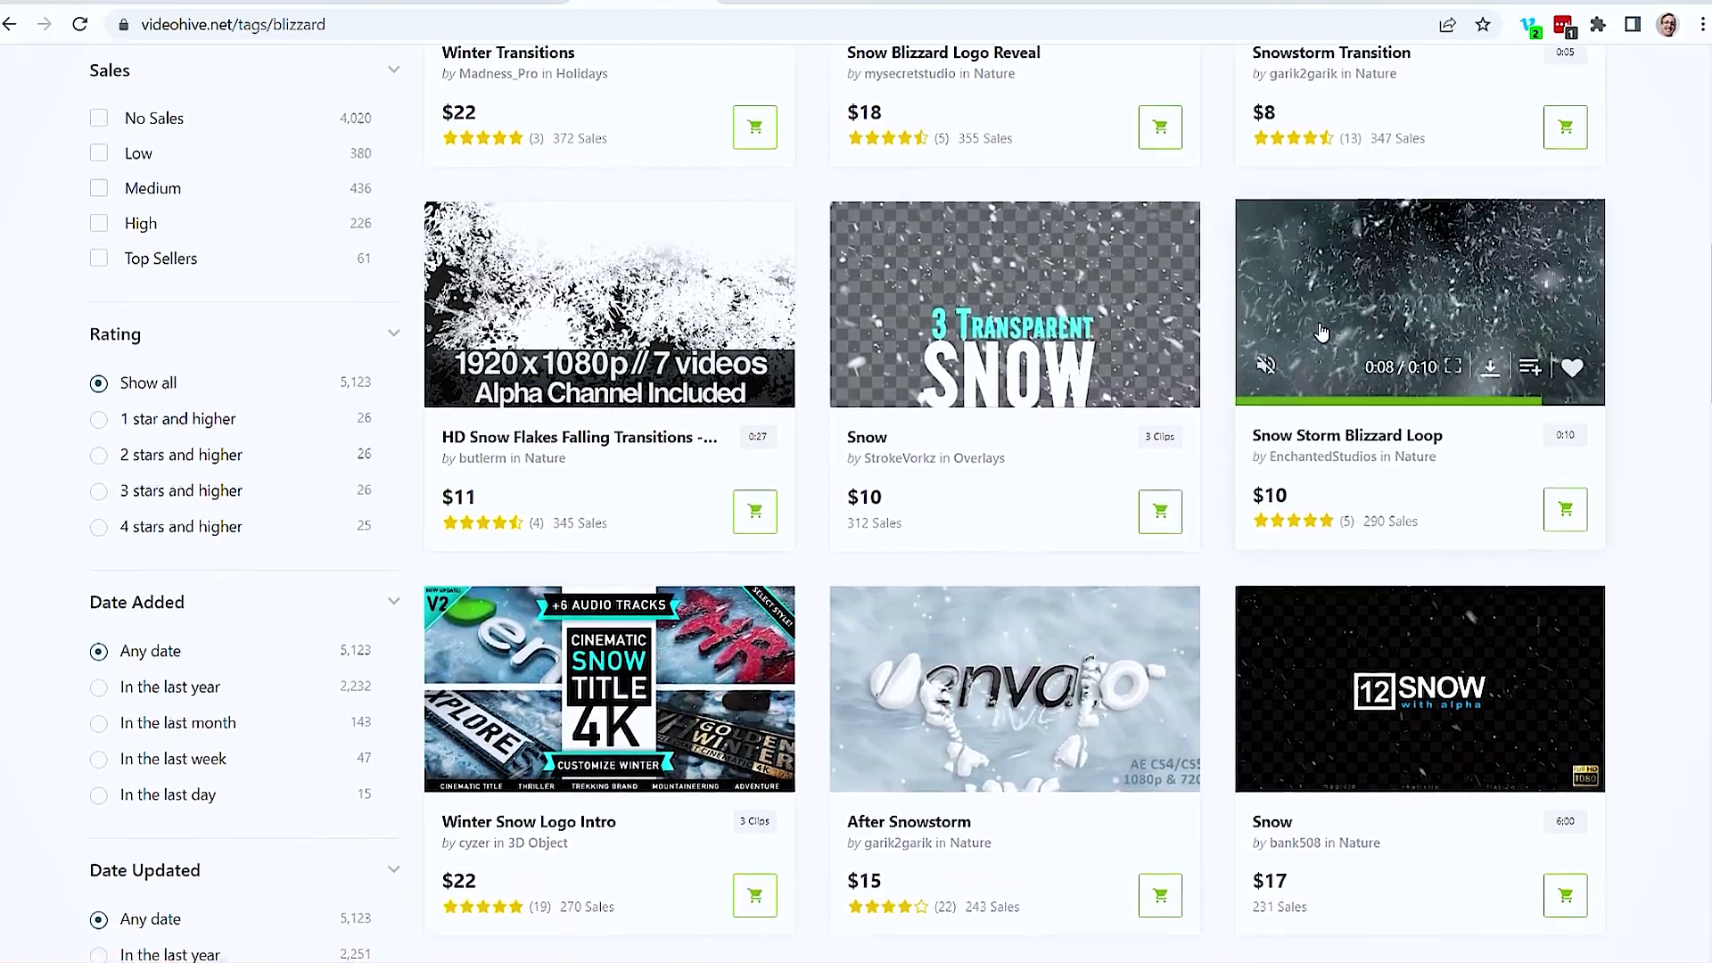
pyautogui.scroll(-3, 1216, 558)
pyautogui.scroll(11, 1204, 588)
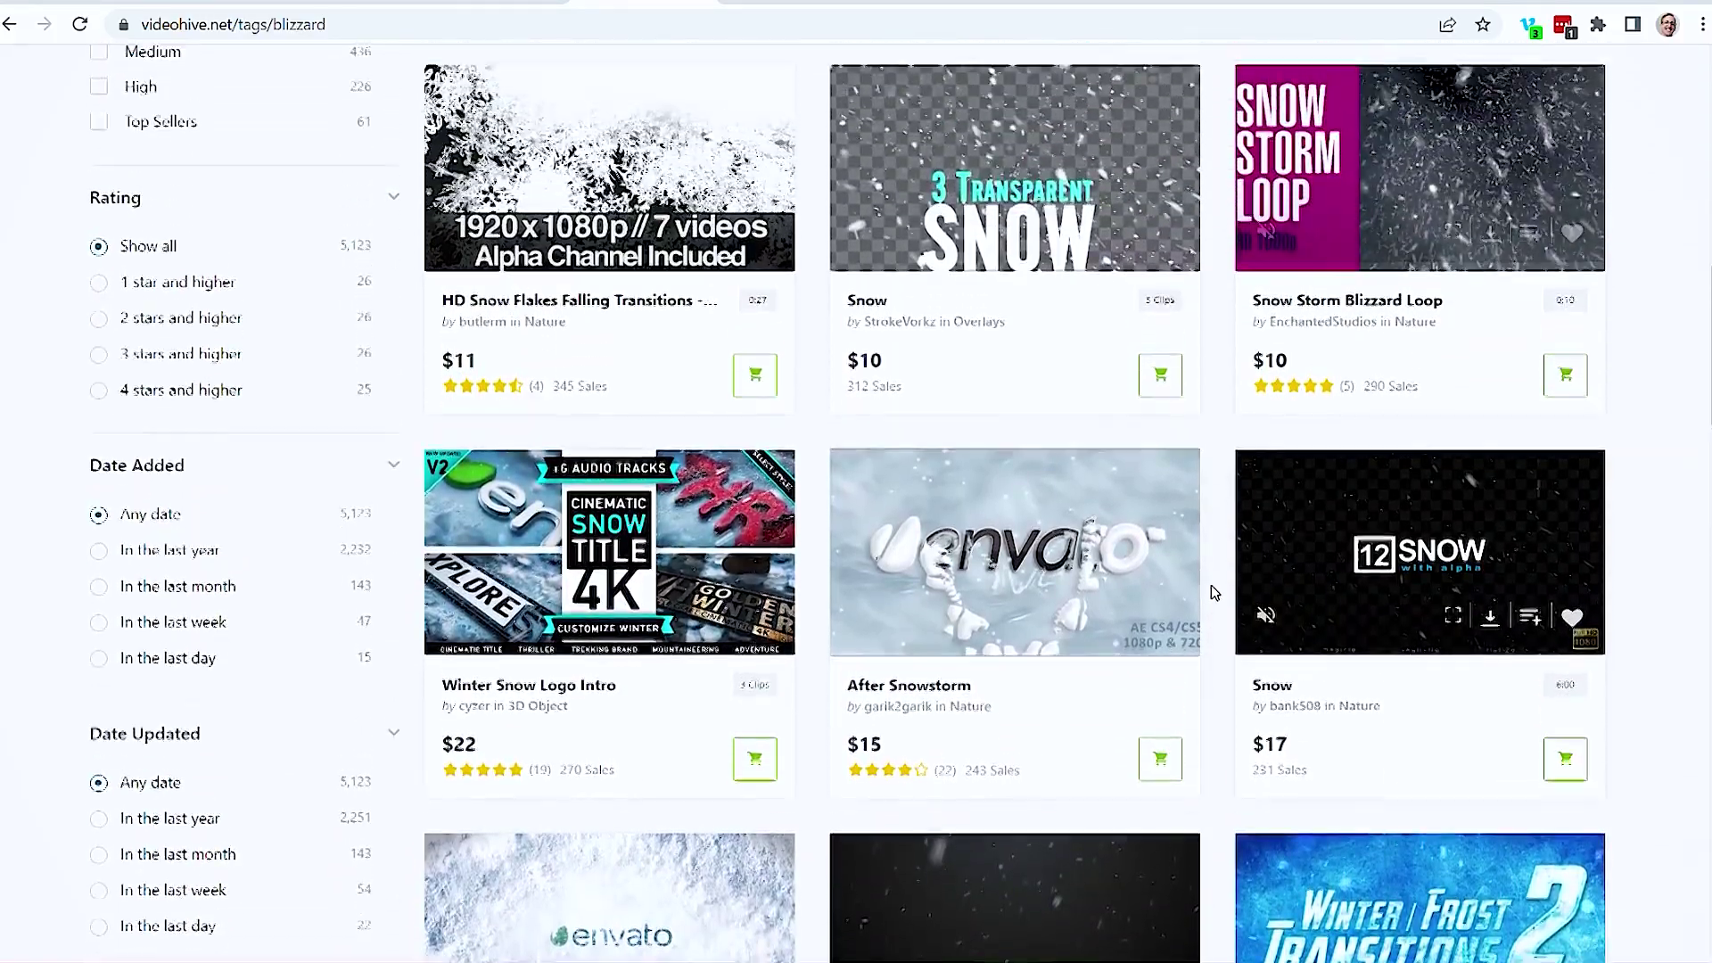
pyautogui.scroll(2, 1211, 585)
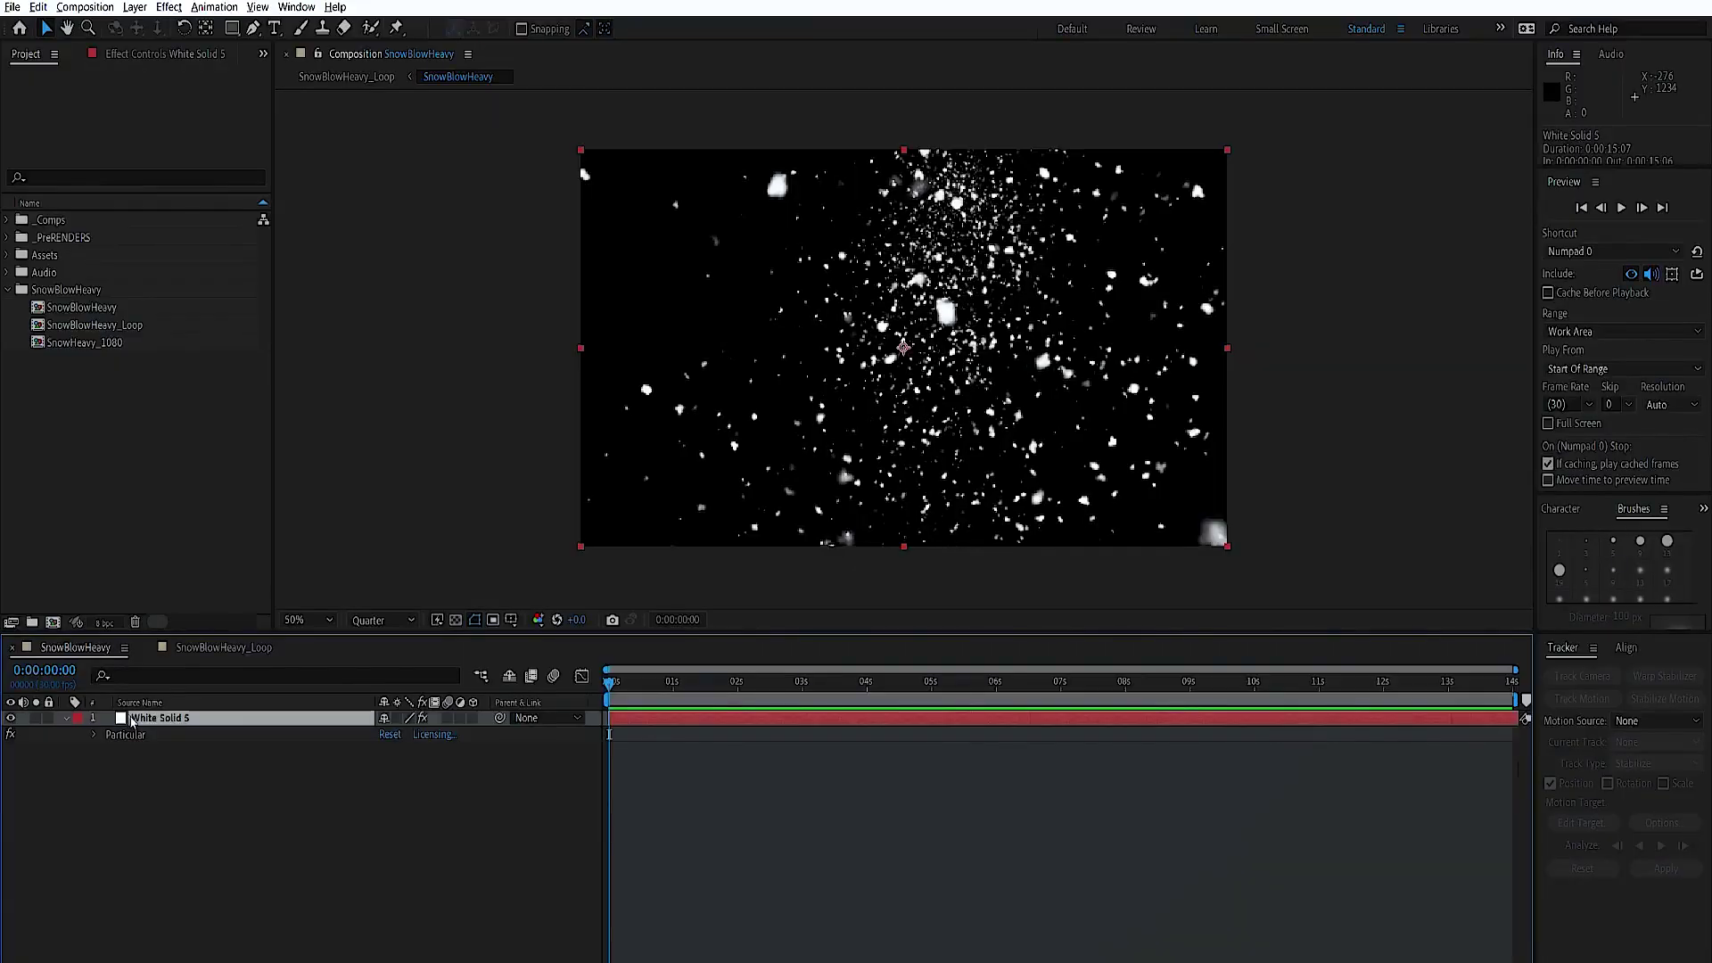
# Preview the SnowBlowHeavy snow animation, then nest it into a new comp, SnowBlowHeavy 2.
pyautogui.click(279, 788)
pyautogui.press('space')
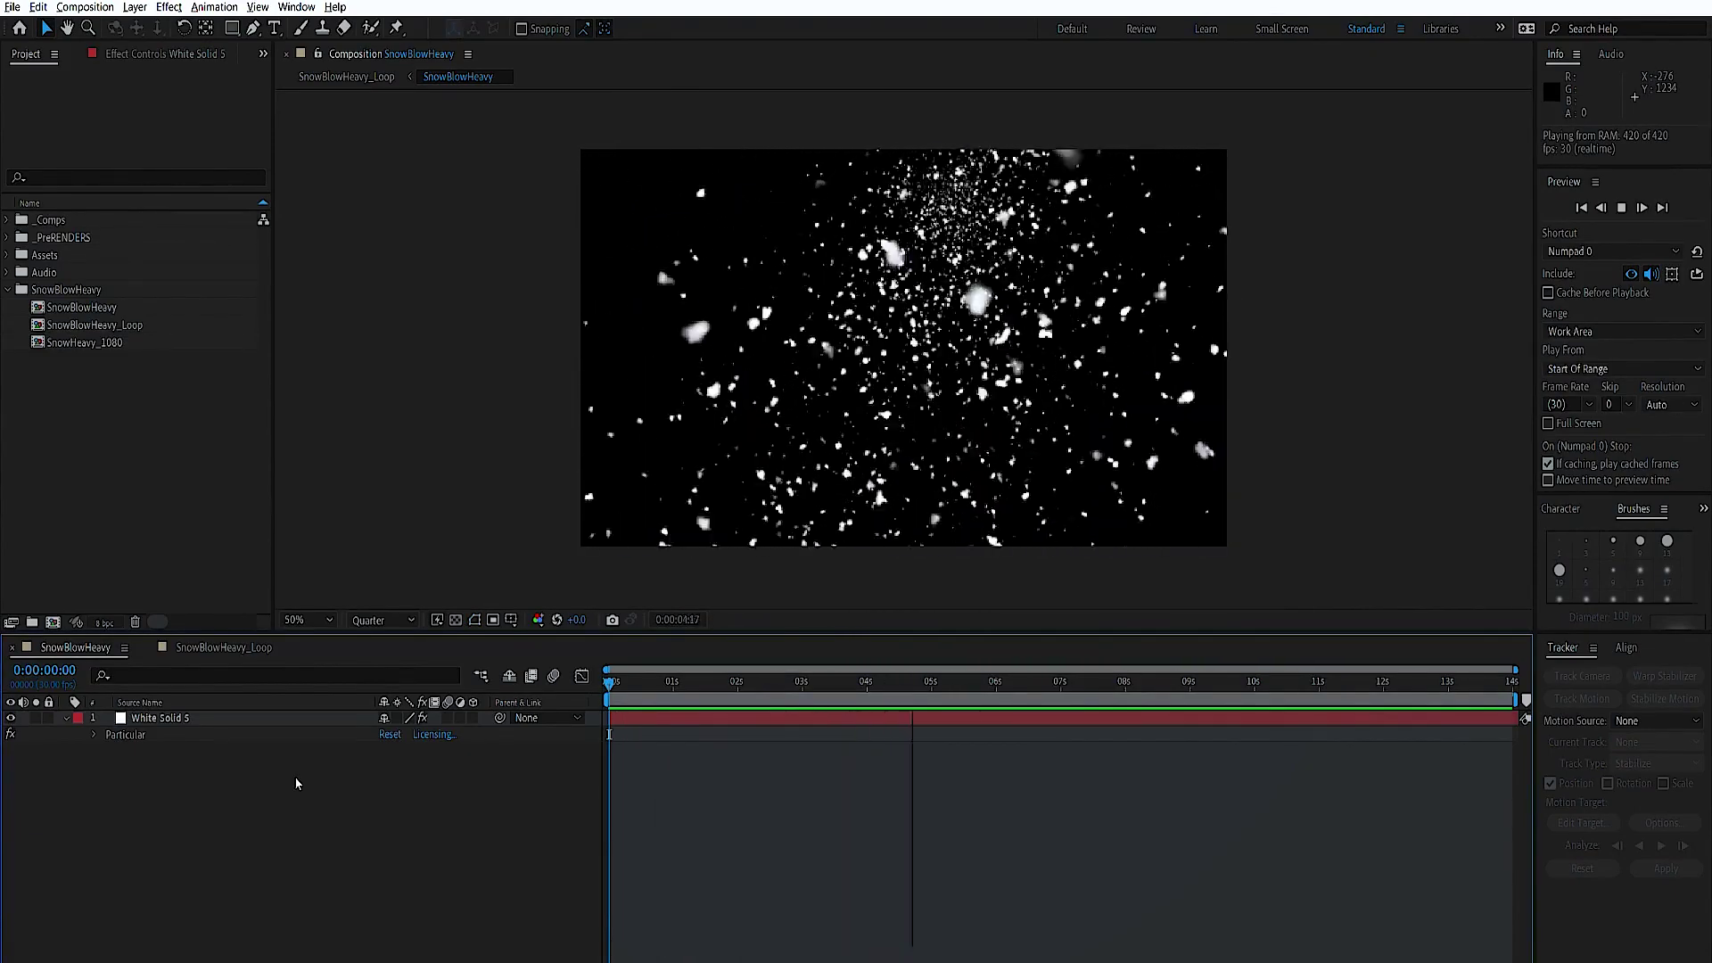
pyautogui.press('space')
pyautogui.moveTo(714, 672); pyautogui.dragTo(958, 668)
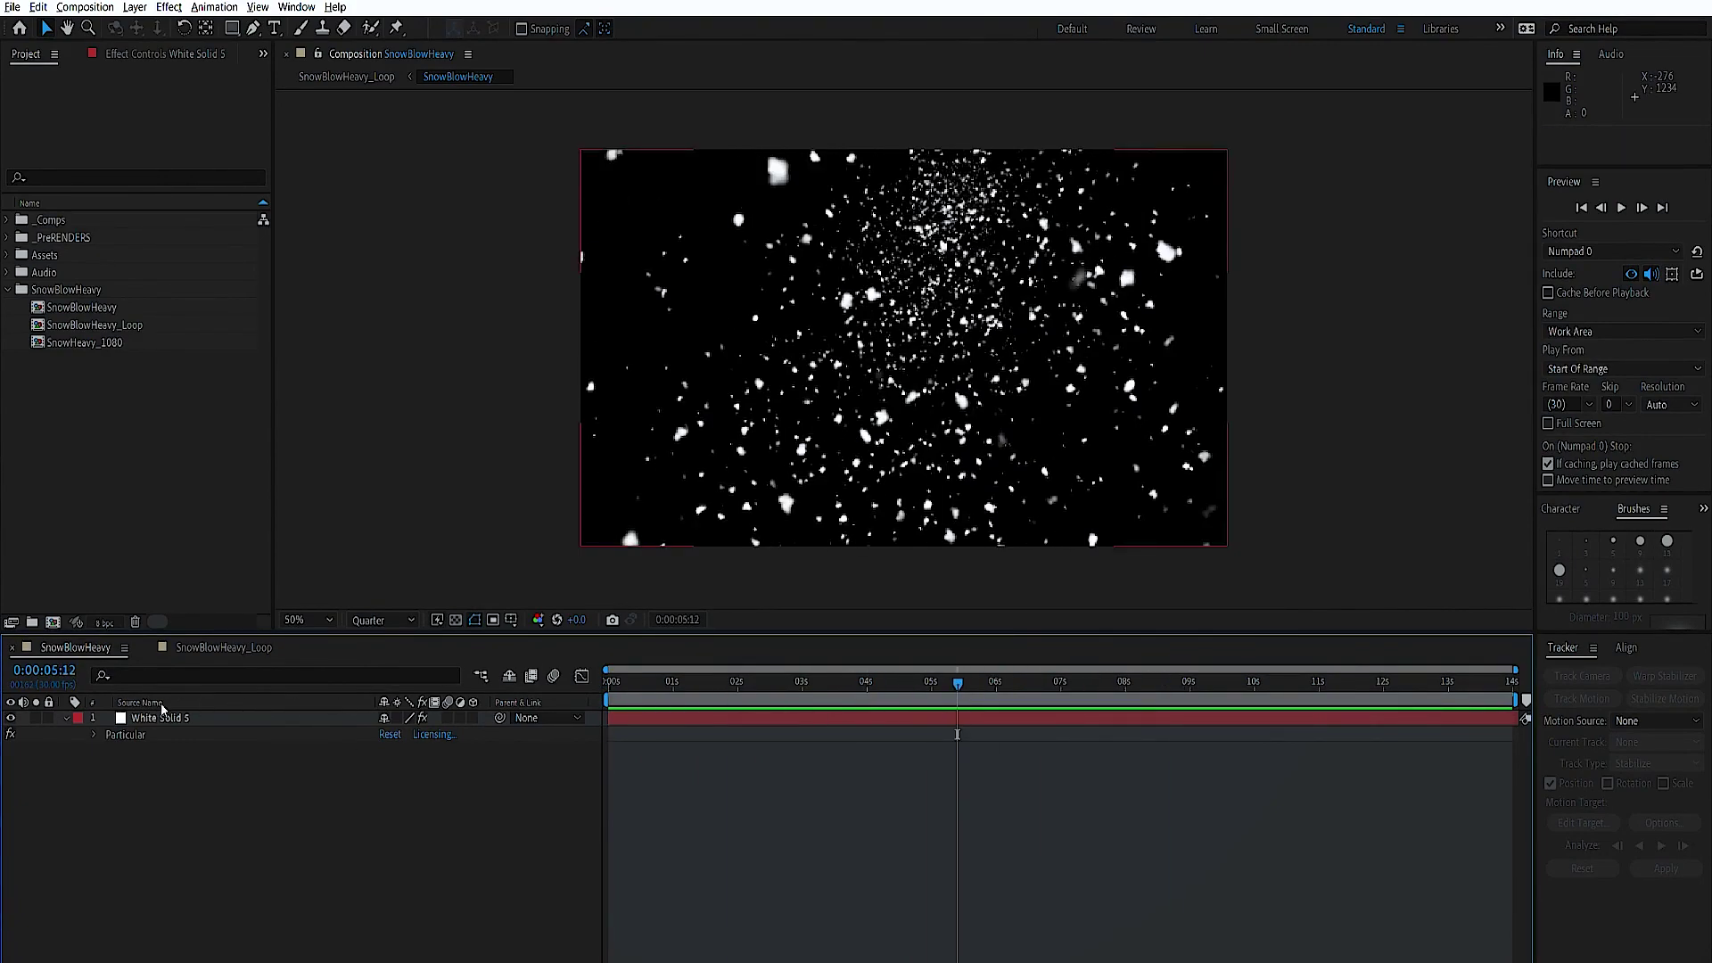
pyautogui.moveTo(1071, 669); pyautogui.dragTo(1423, 683)
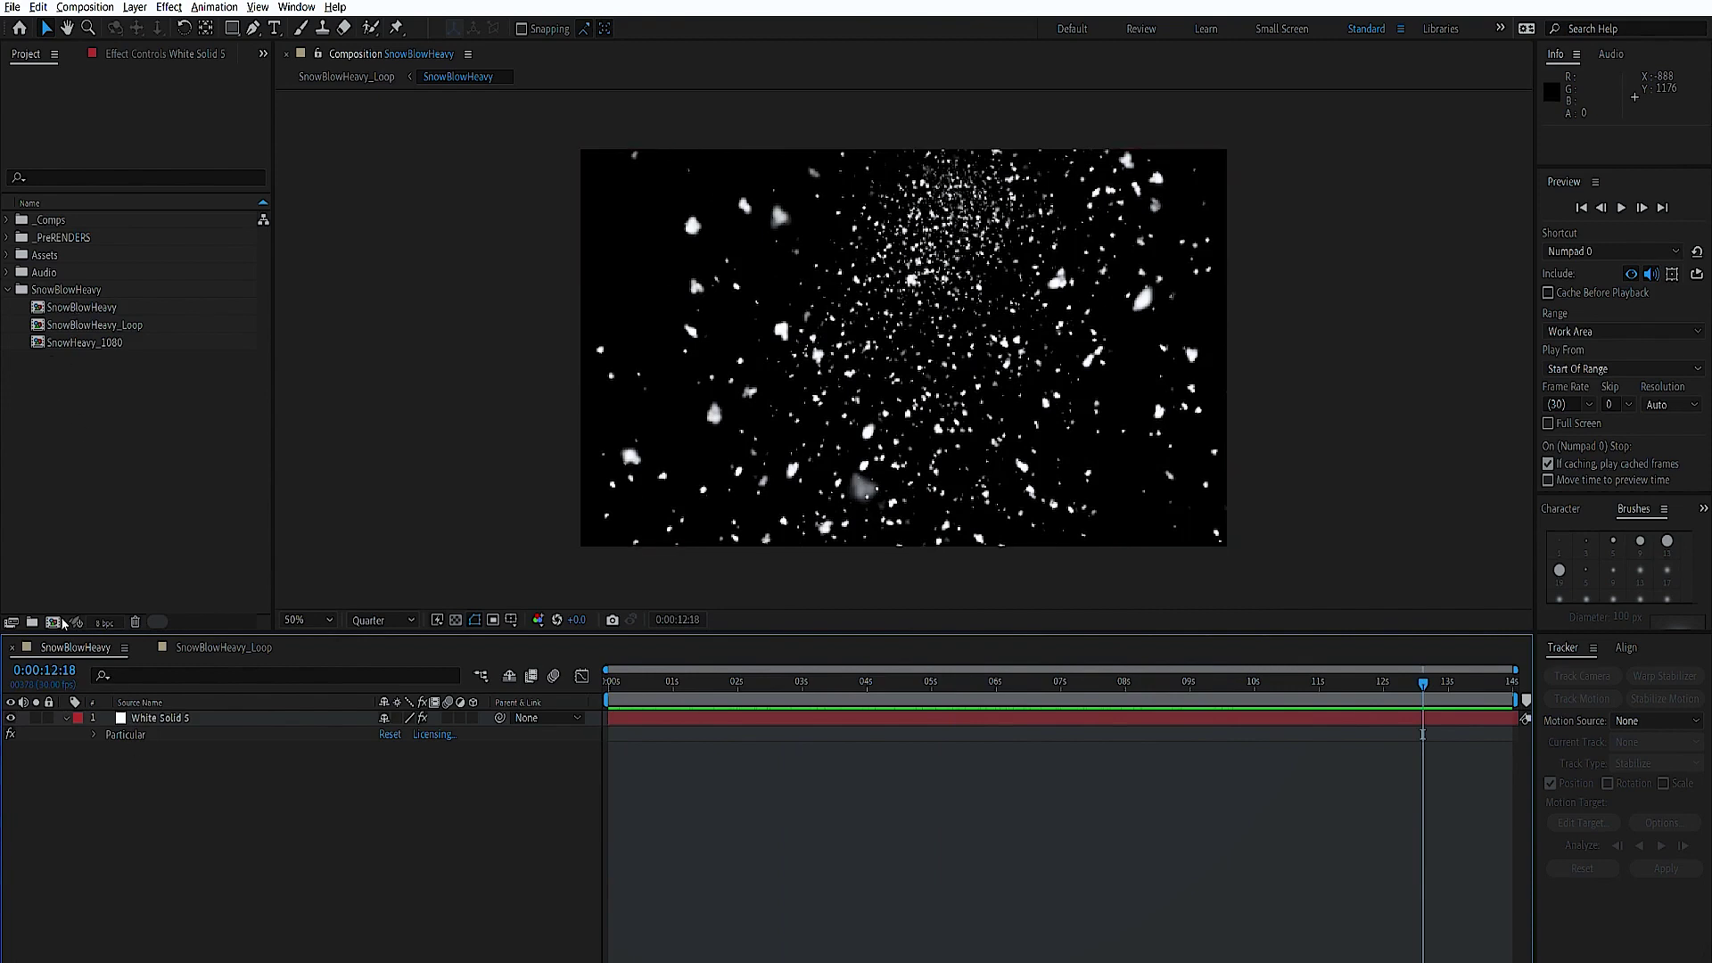
pyautogui.moveTo(71, 307); pyautogui.dragTo(54, 620)
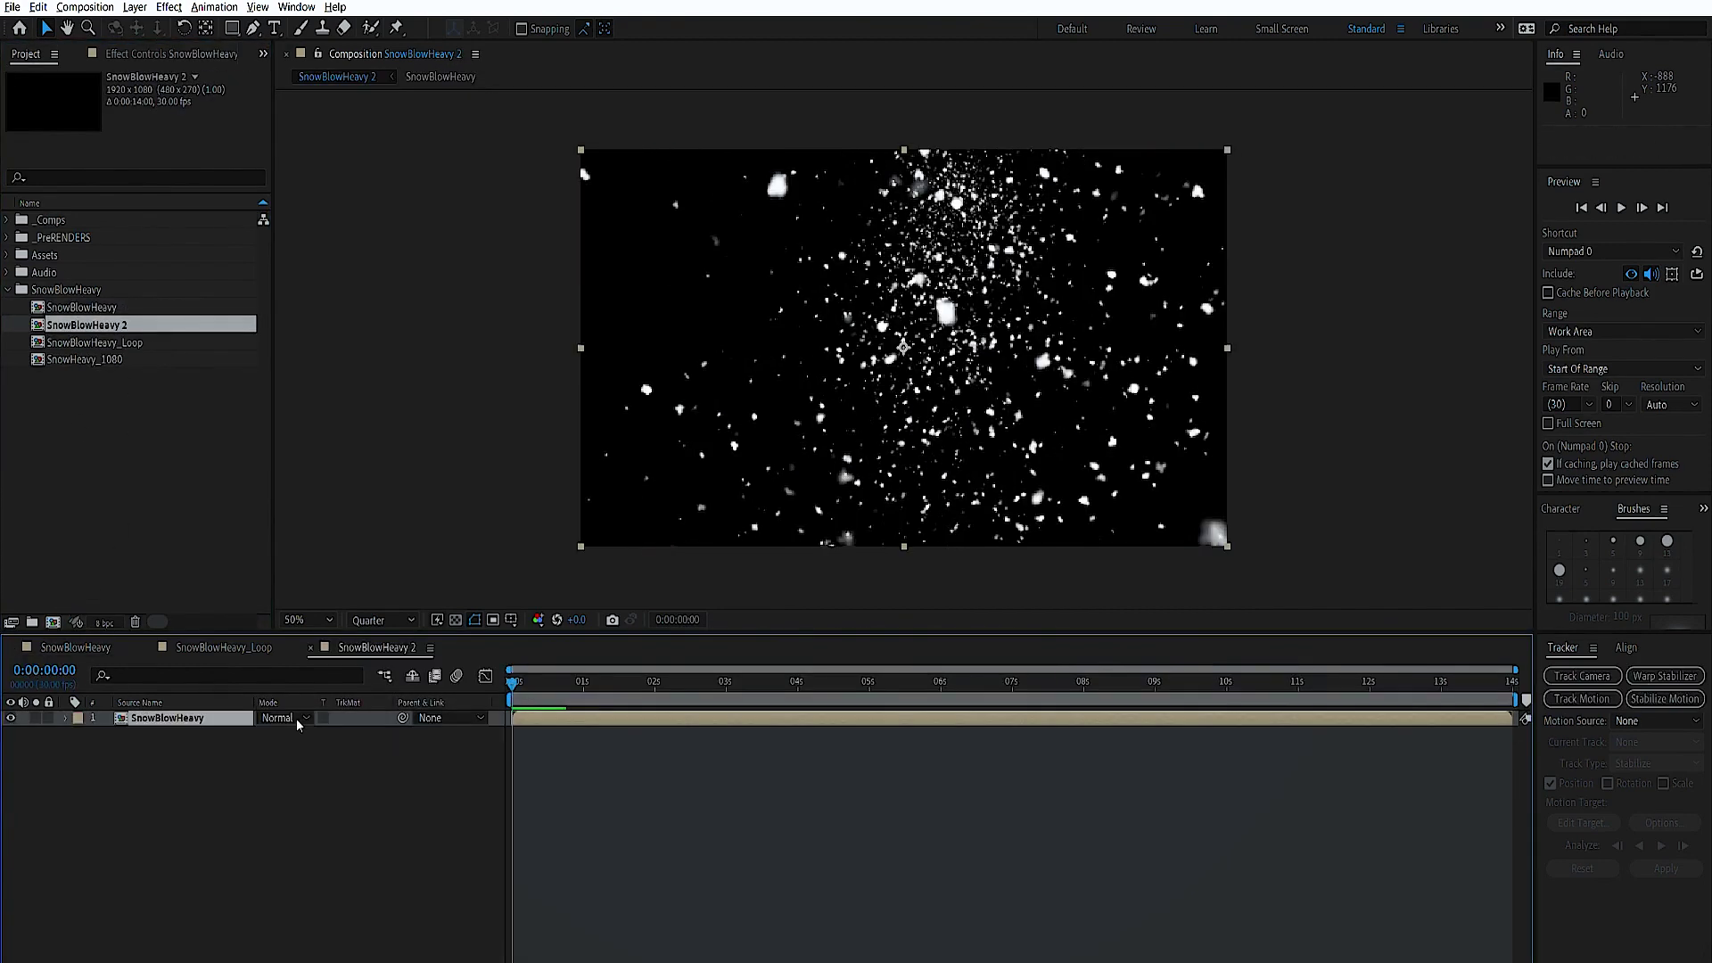
# Split the nested snow layer at 0:00:01:25 and move the opening piece above, at the clip's end.
pyautogui.moveTo(1294, 678); pyautogui.dragTo(646, 671)
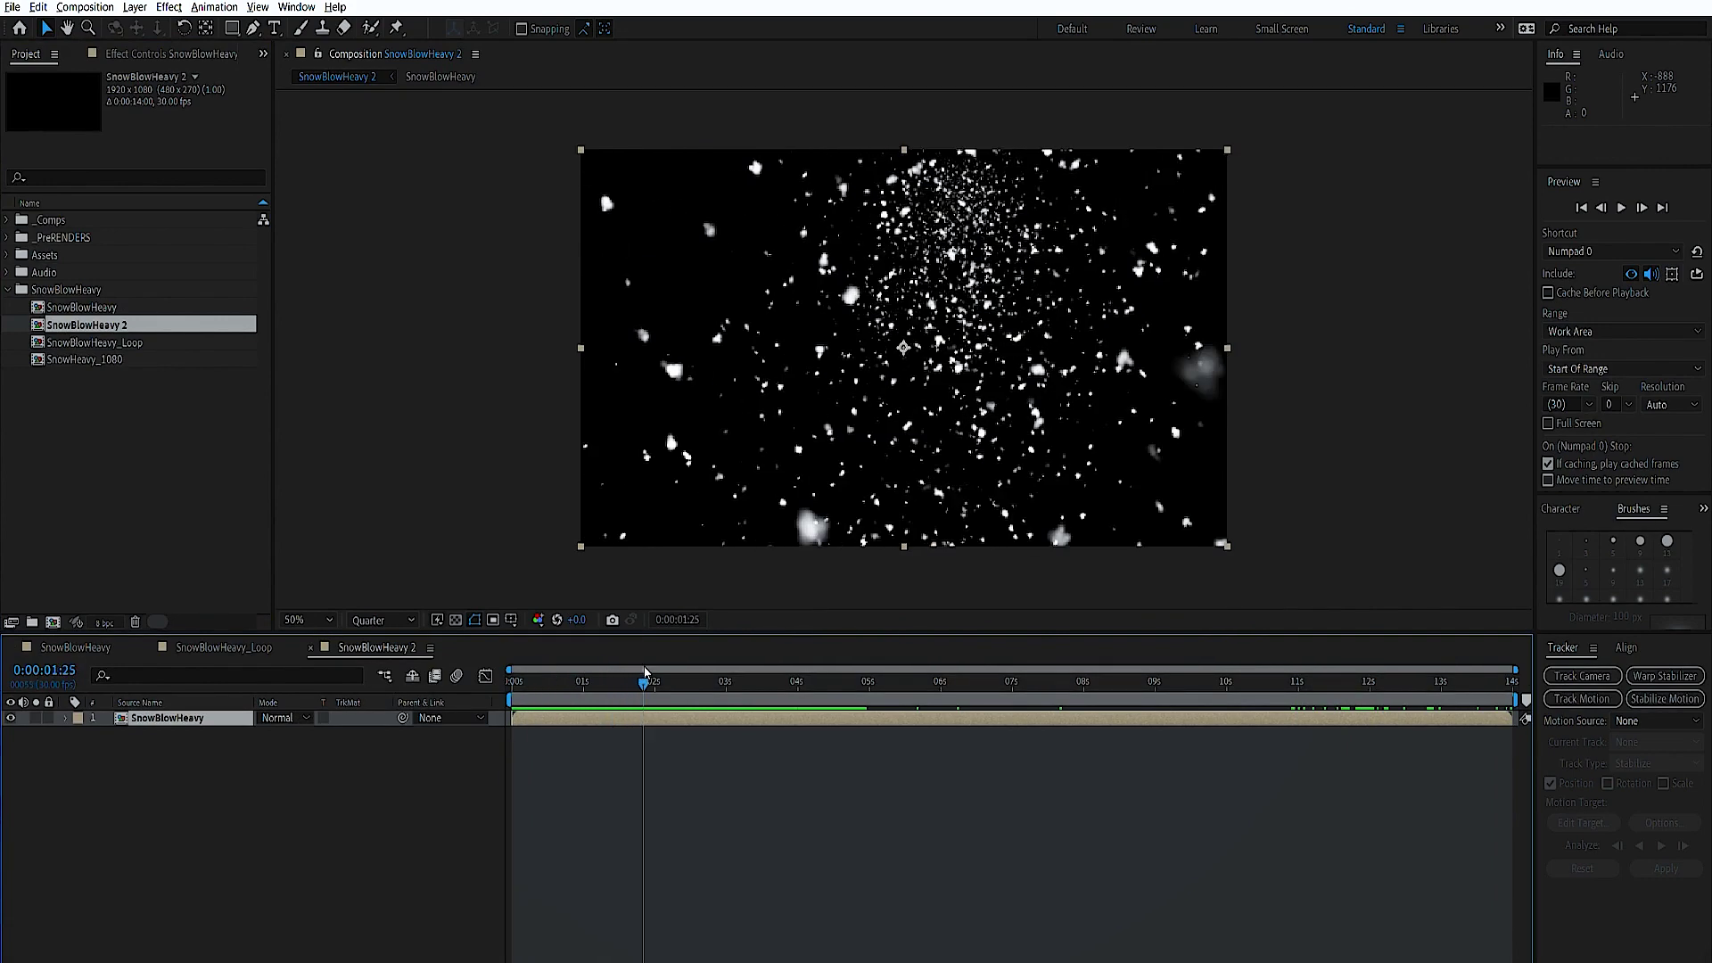
pyautogui.hotkey('ctrl', 'shift', 'd')
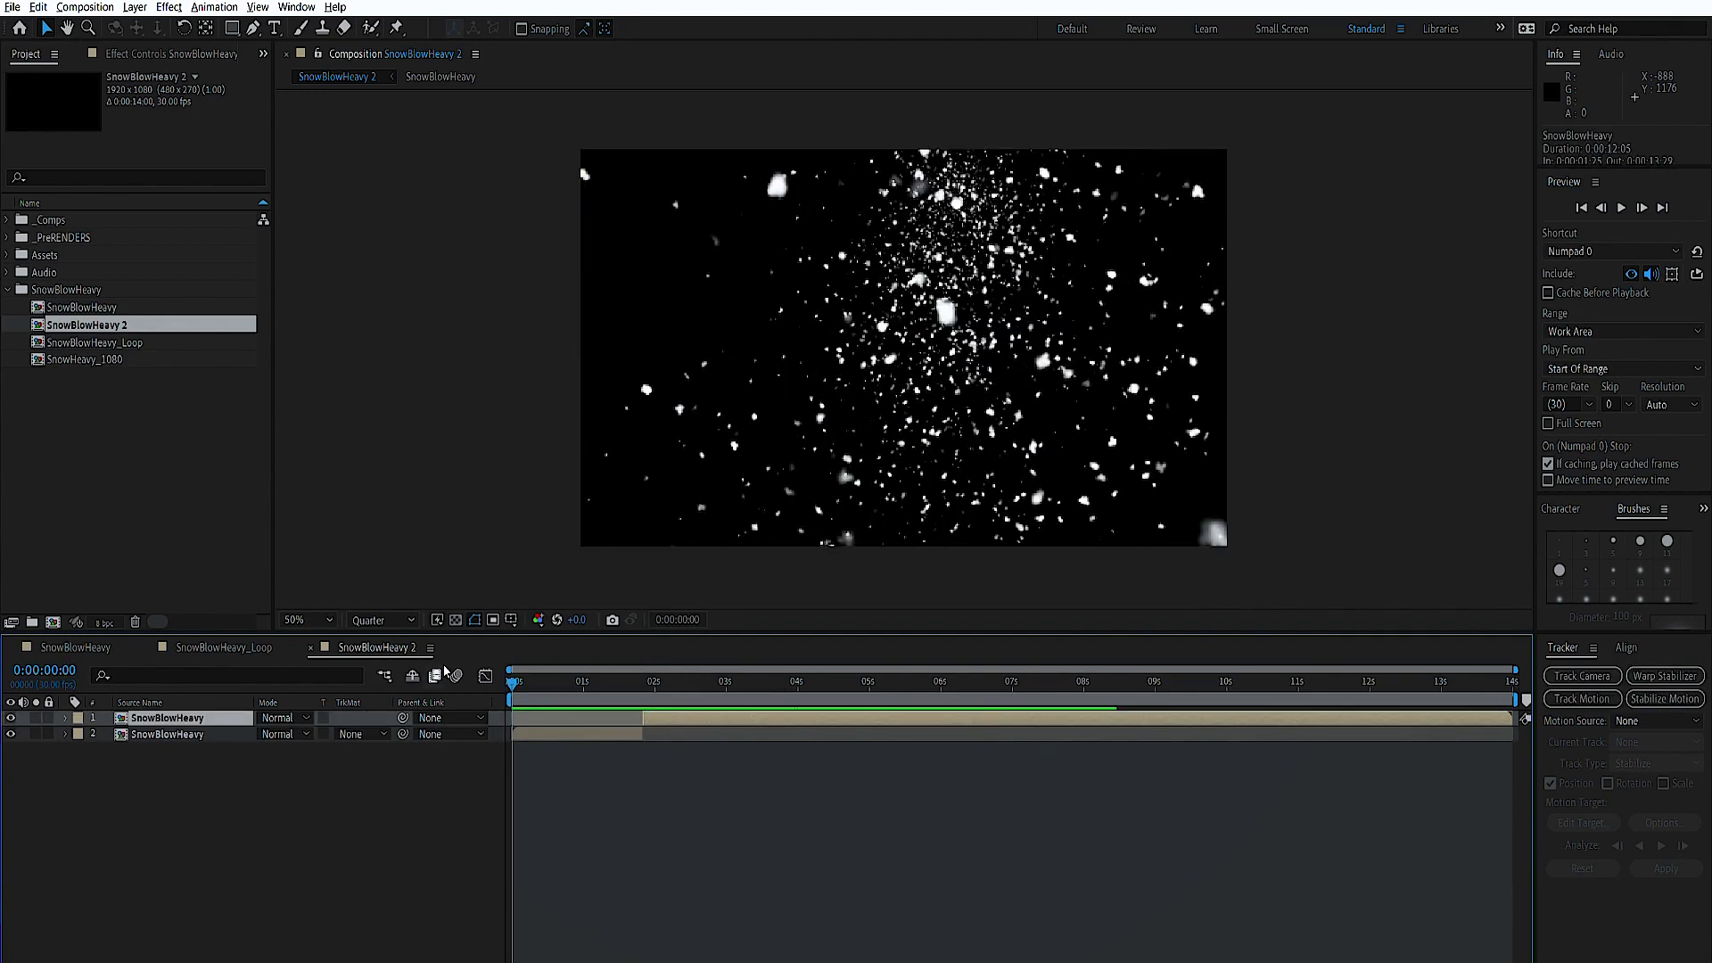
pyautogui.press('[')
pyautogui.moveTo(198, 720); pyautogui.dragTo(200, 741)
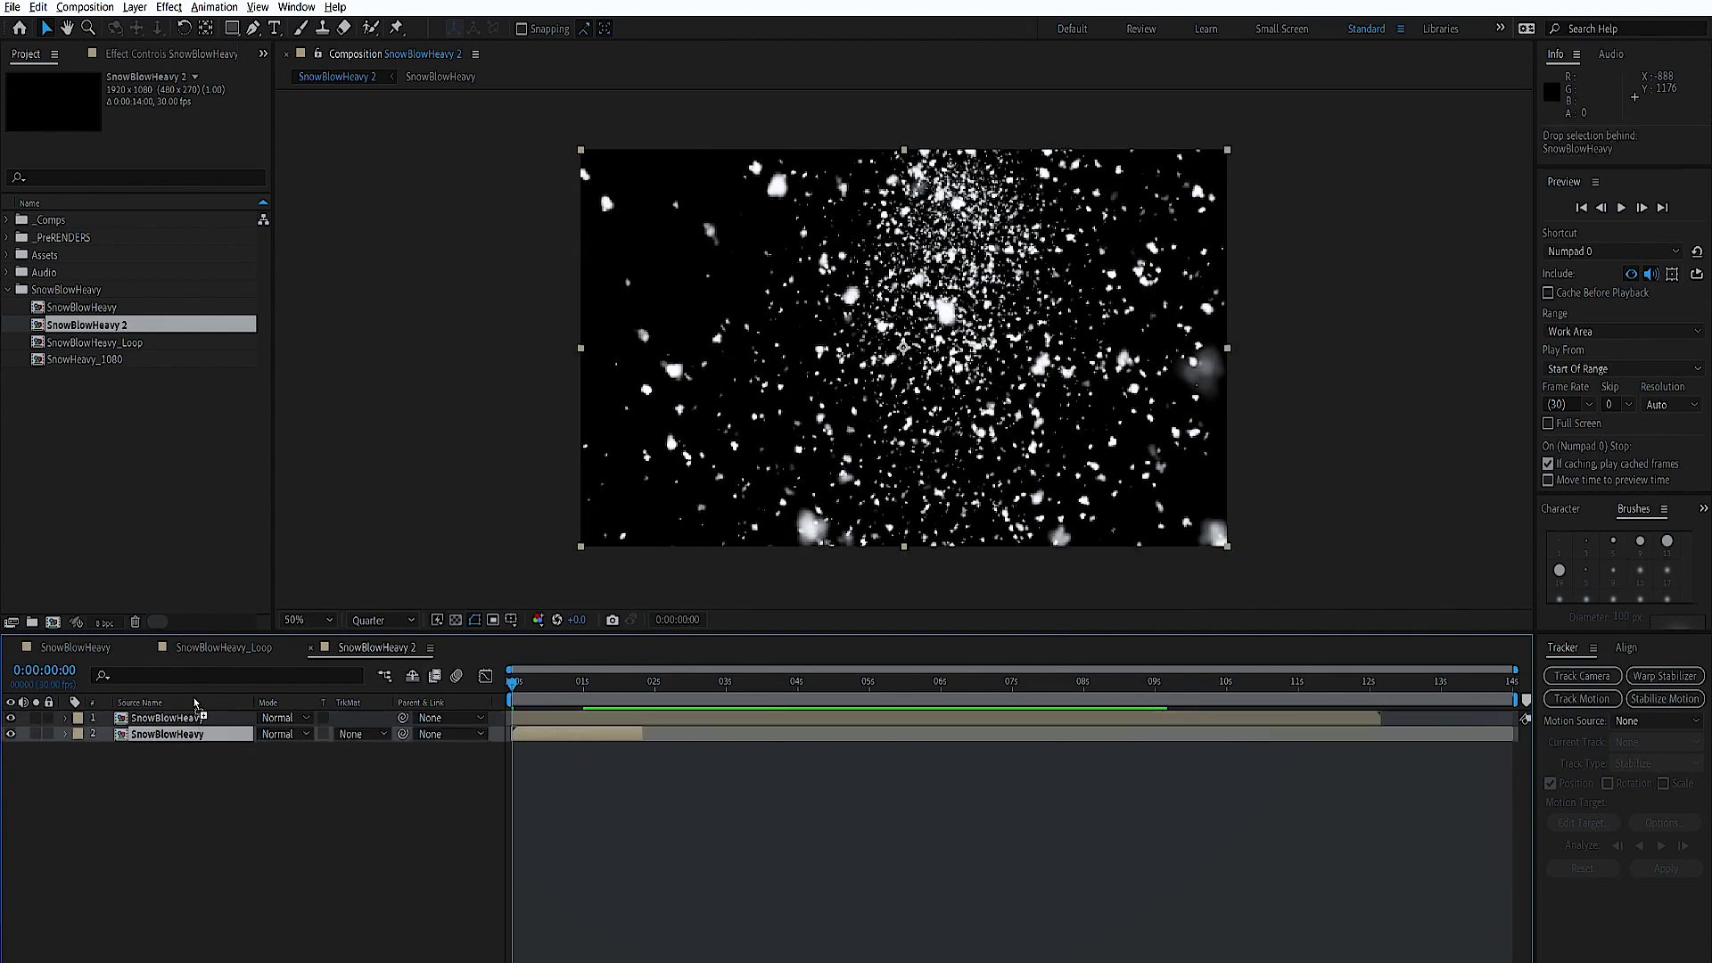
pyautogui.moveTo(571, 705); pyautogui.dragTo(1400, 729)
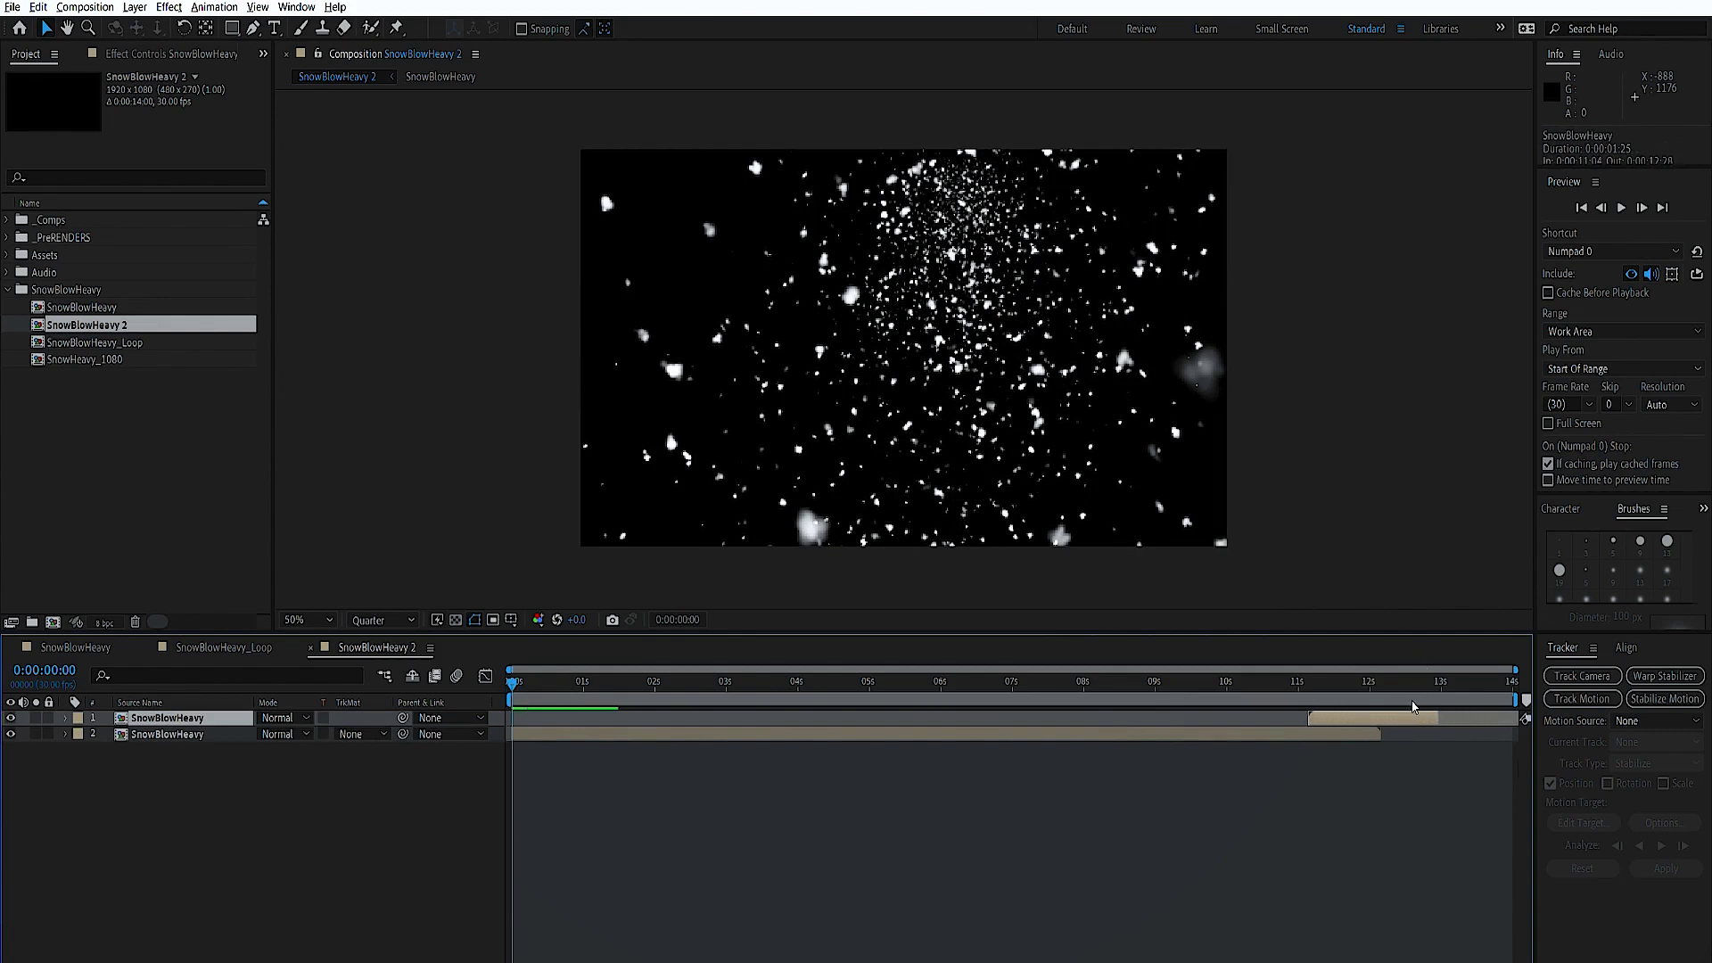
pyautogui.press('o')
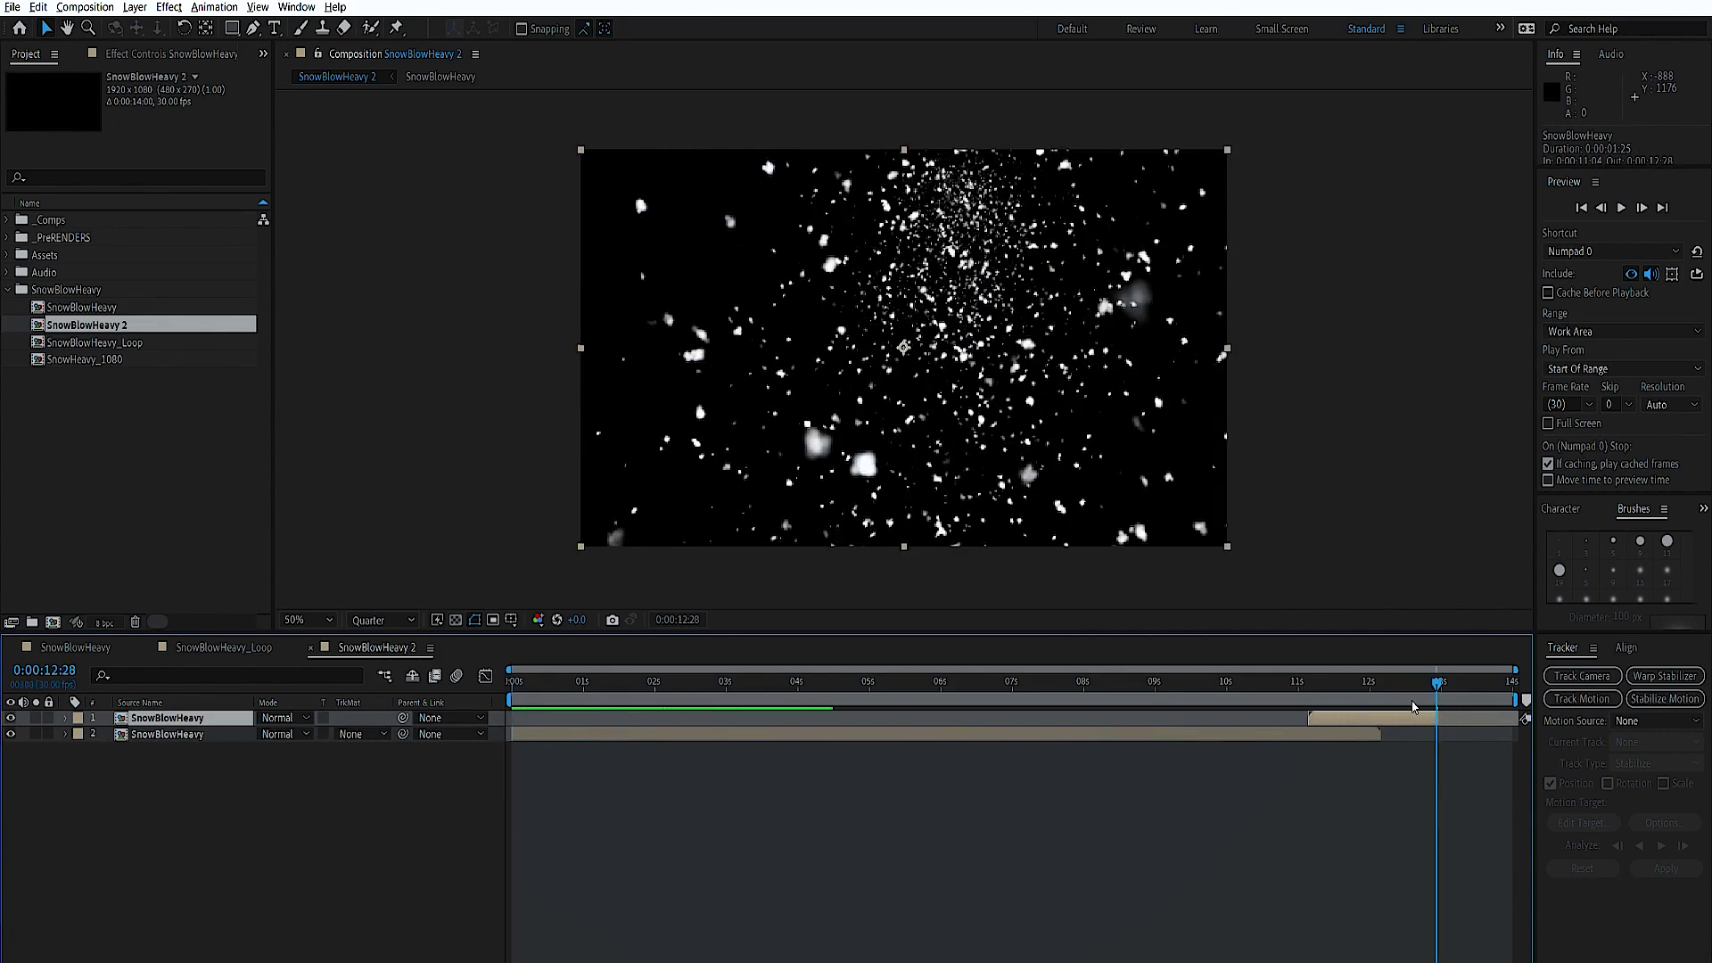
# Add a starting Opacity keyframe on the top snow layer at 0:00:11:13.
pyautogui.click(544, 729)
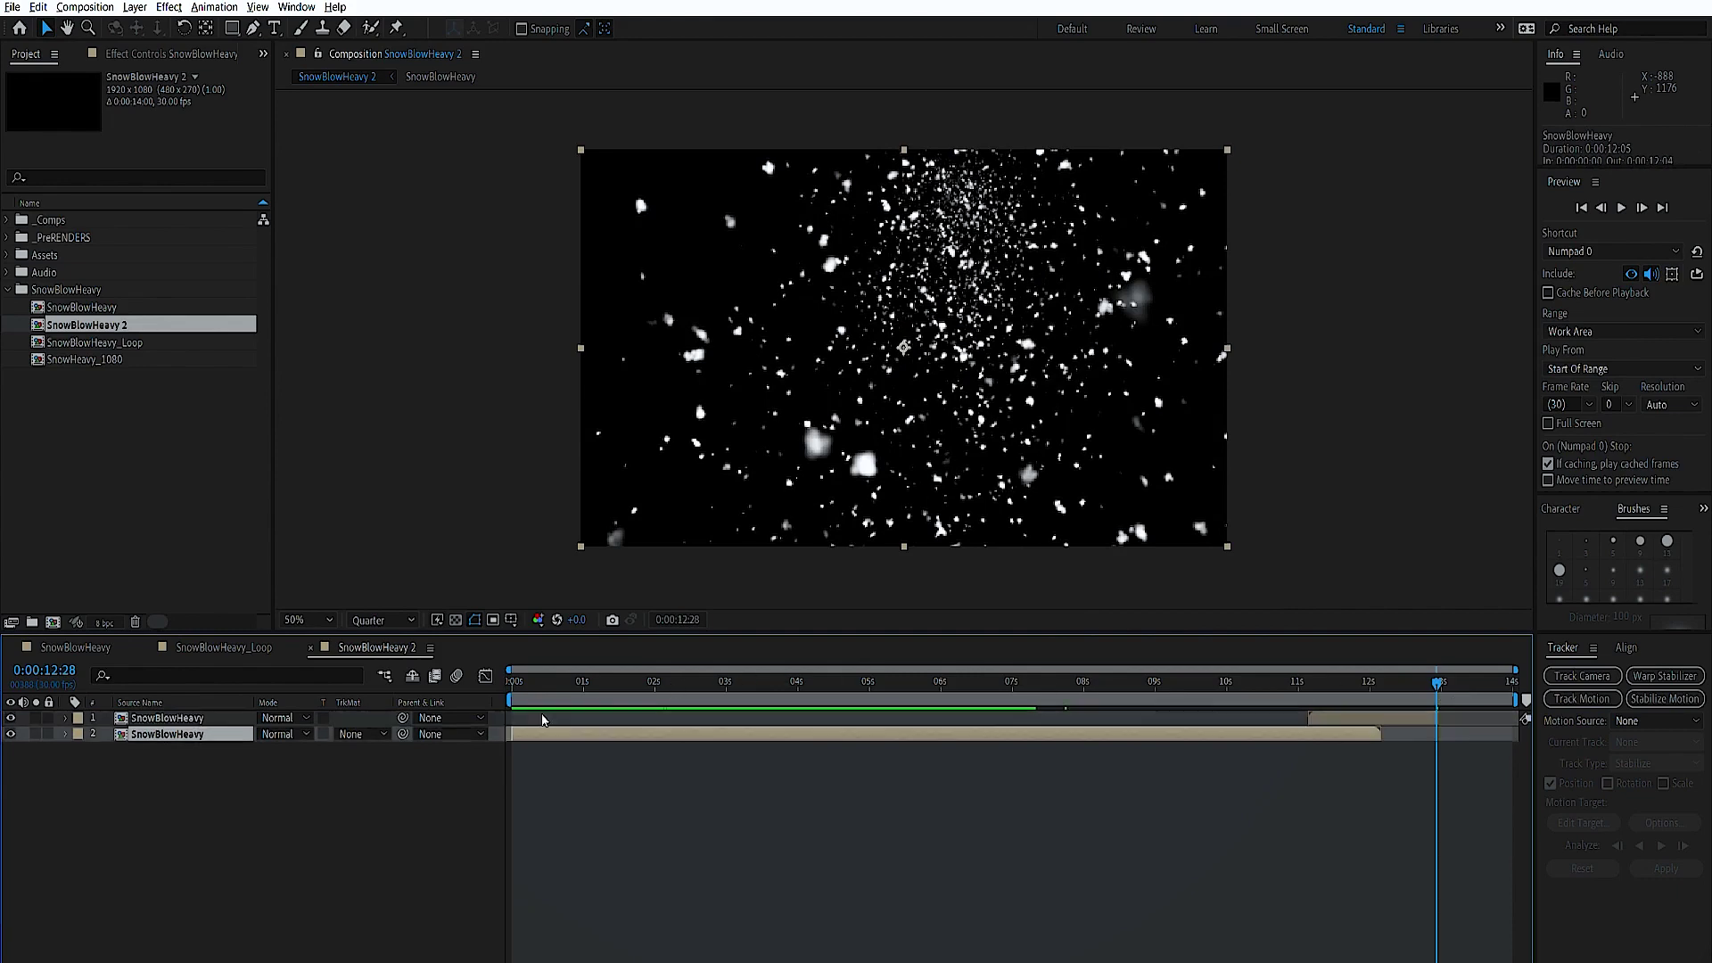
pyautogui.press('Home')
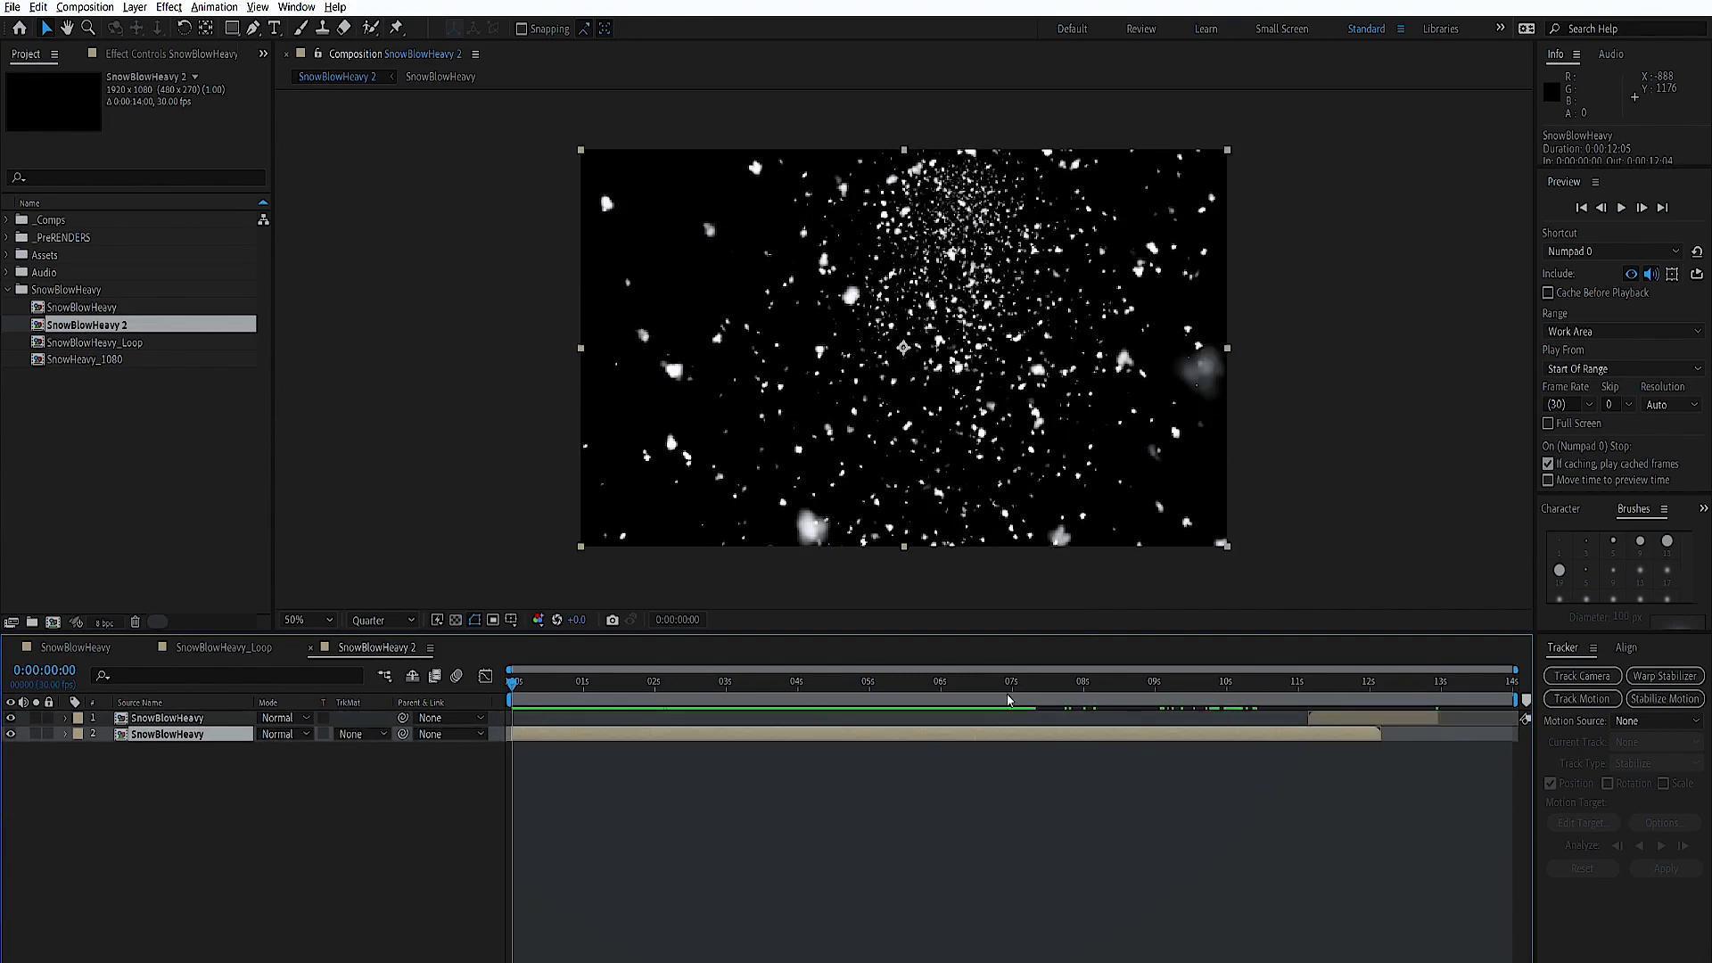
pyautogui.click(1330, 671)
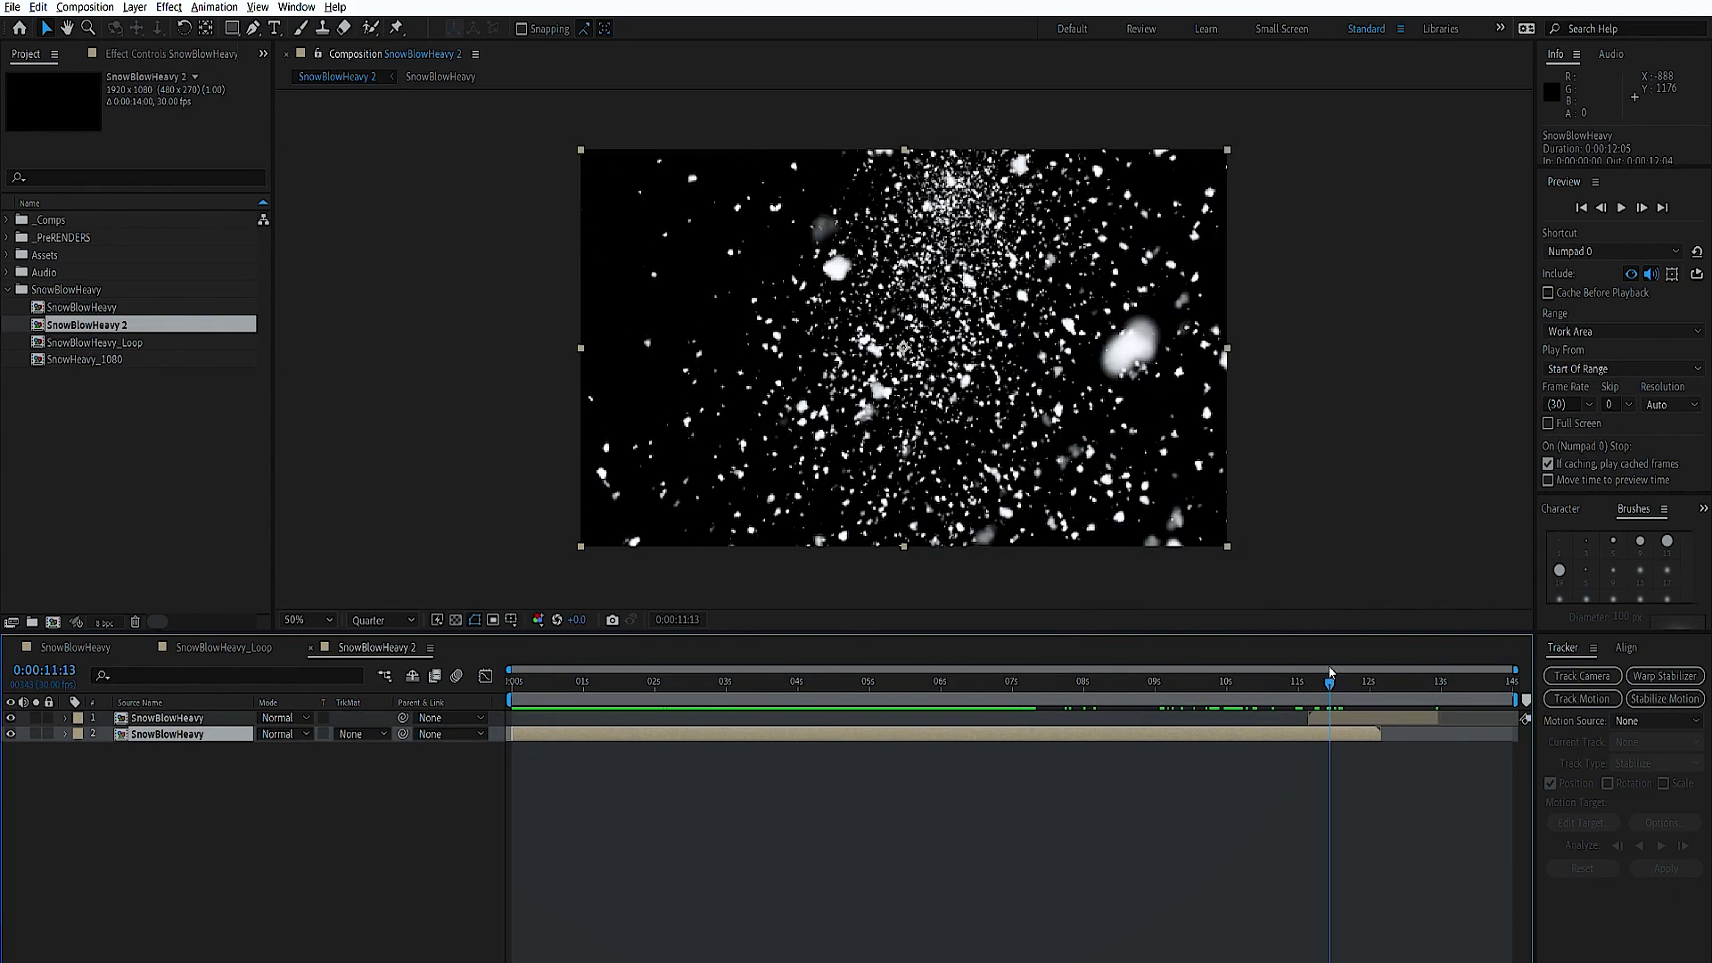
pyautogui.click(1332, 713)
pyautogui.press('t')
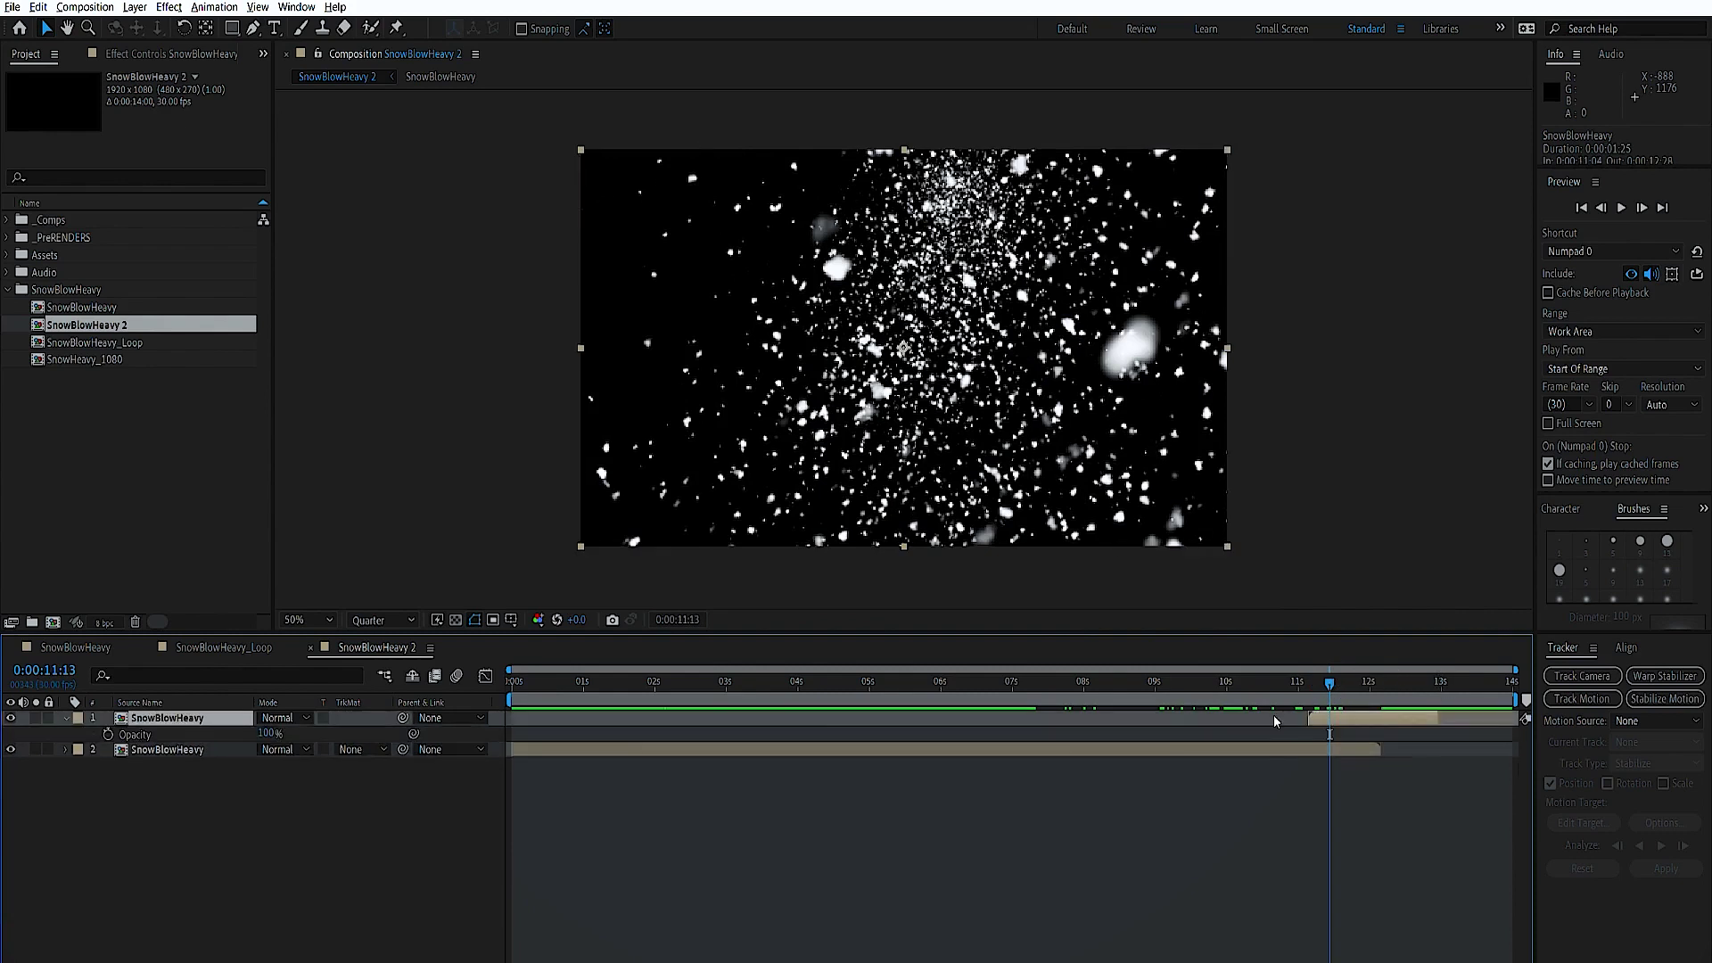
pyautogui.click(108, 734)
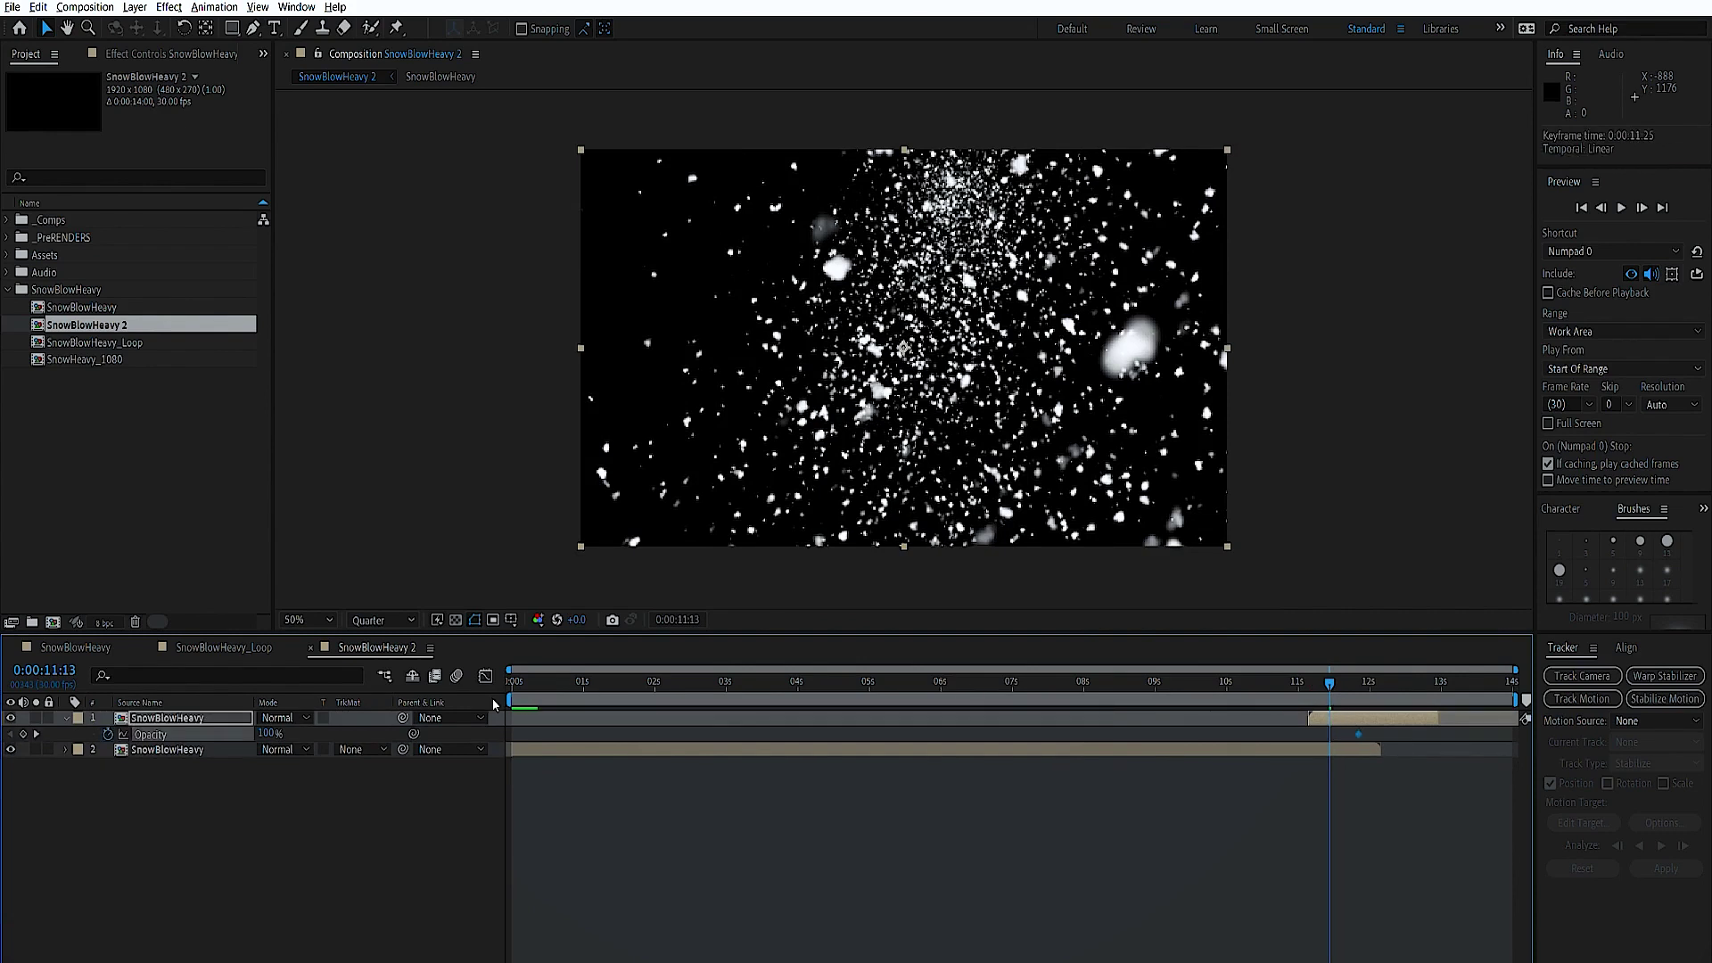
# Check the opacity crossfade between the two snow layers' keyframes.
pyautogui.click(204, 748)
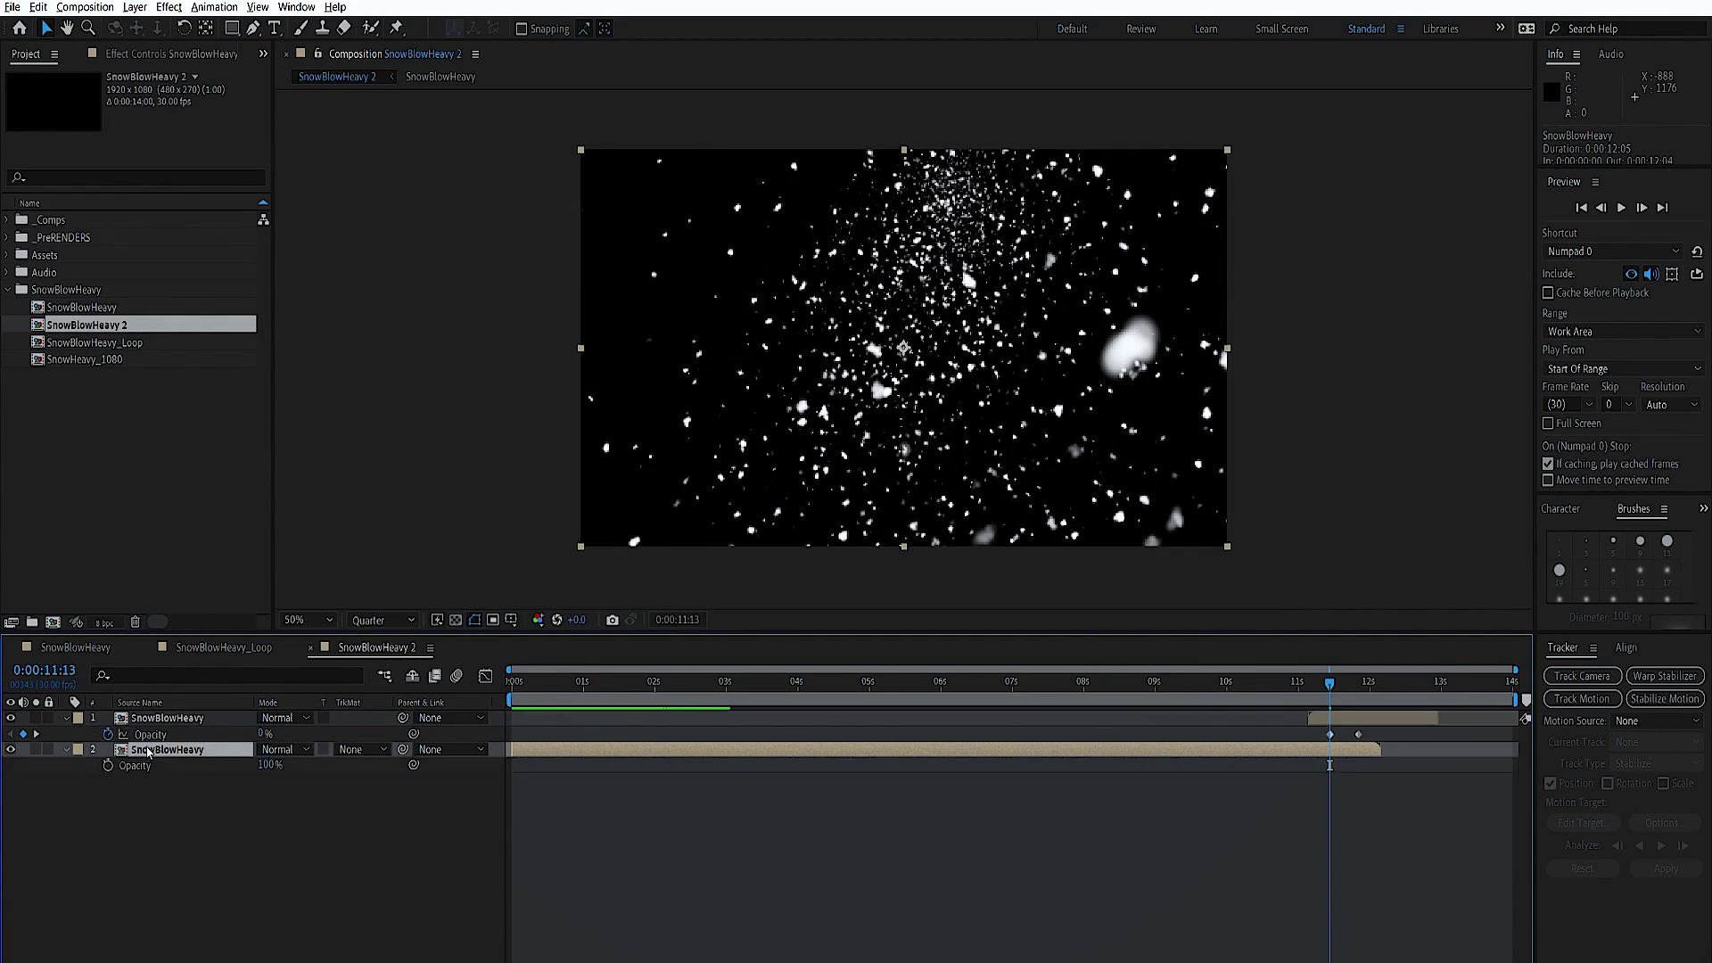
pyautogui.press('k')
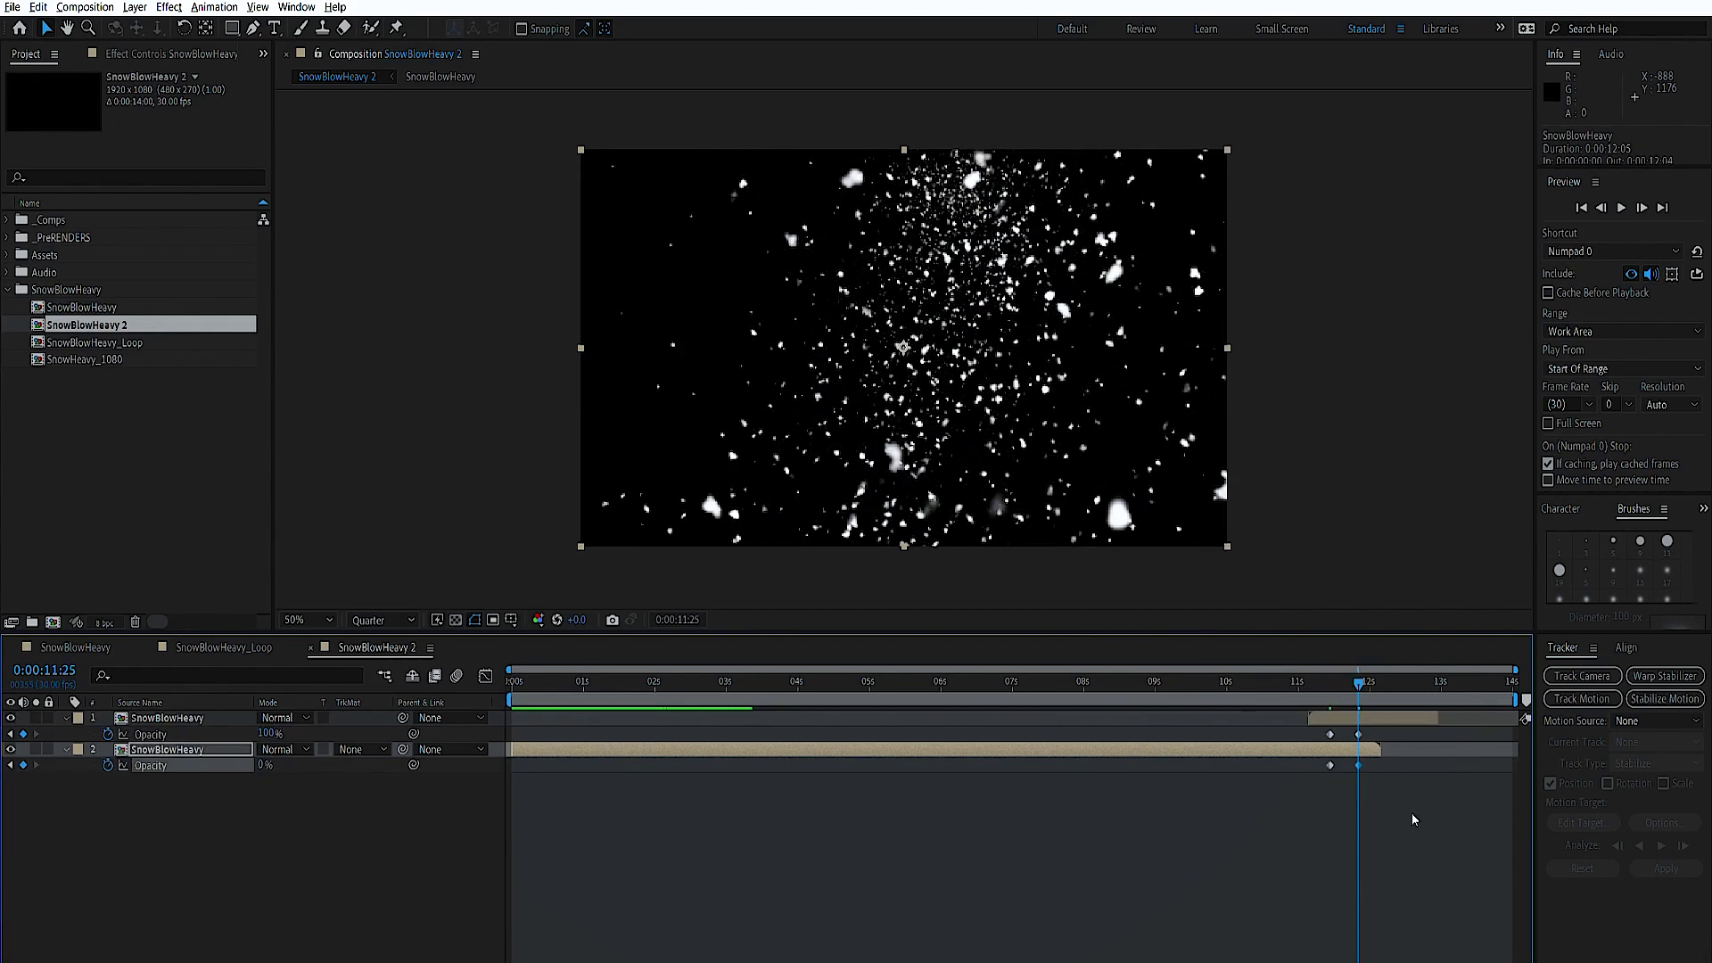
pyautogui.click(1289, 816)
pyautogui.press('j')
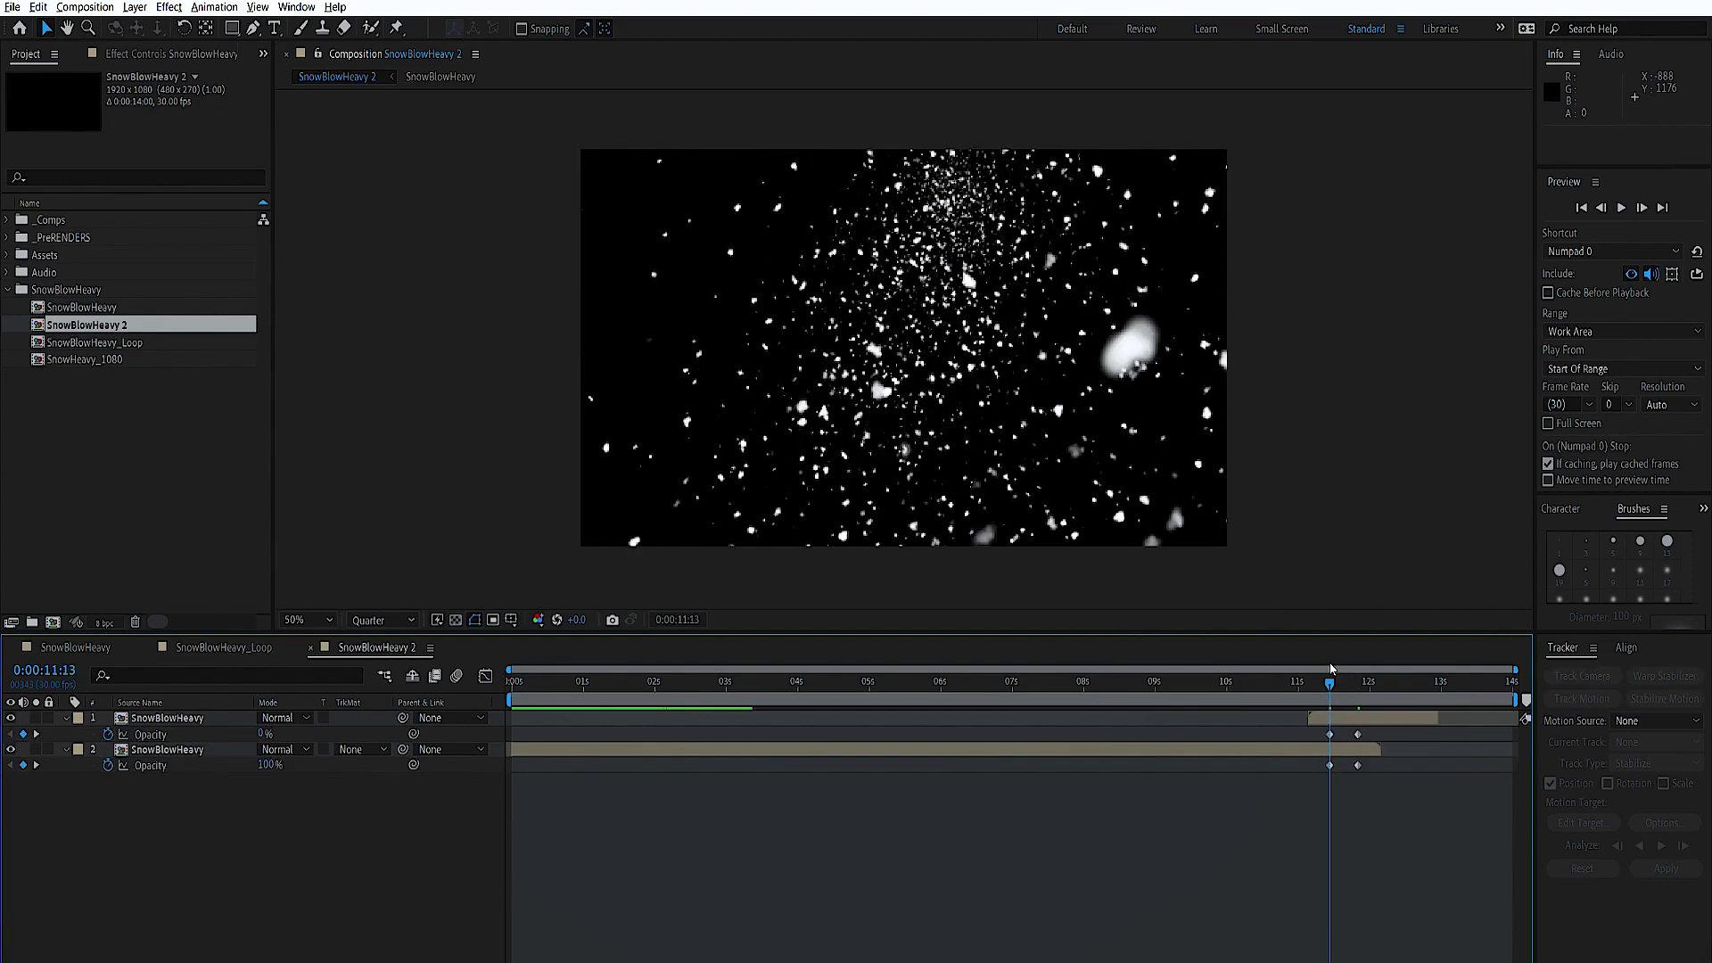
pyautogui.moveTo(1329, 667); pyautogui.dragTo(1344, 734)
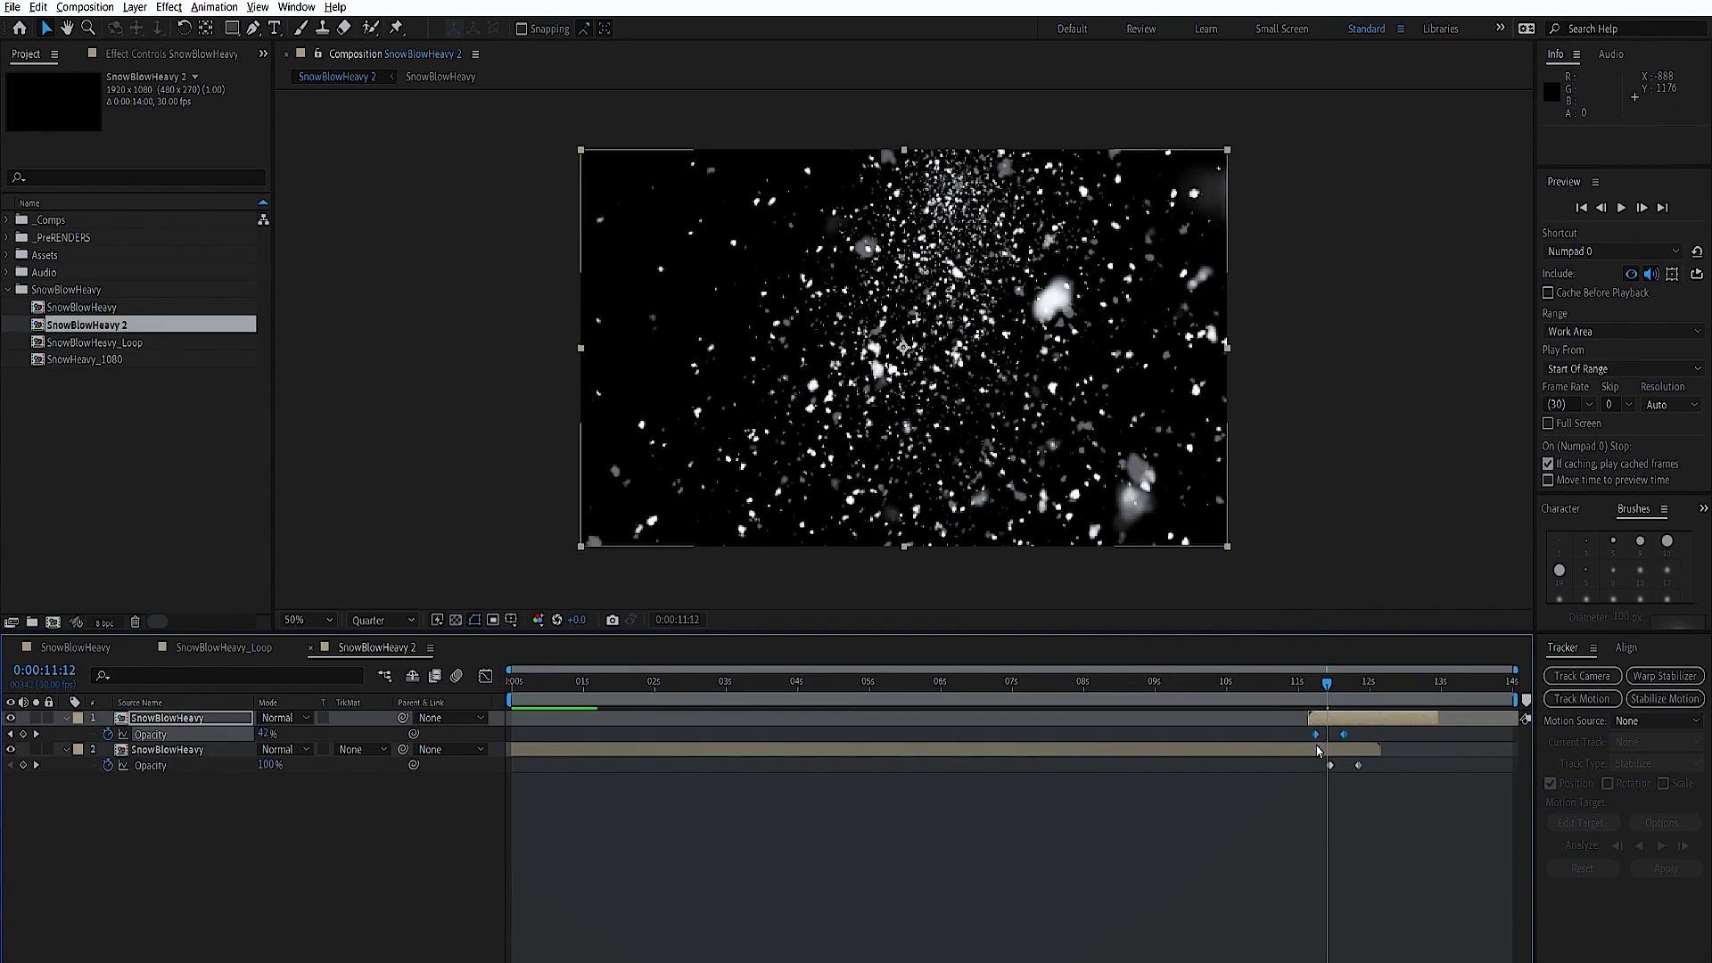
pyautogui.click(1318, 751)
pyautogui.press('F2')
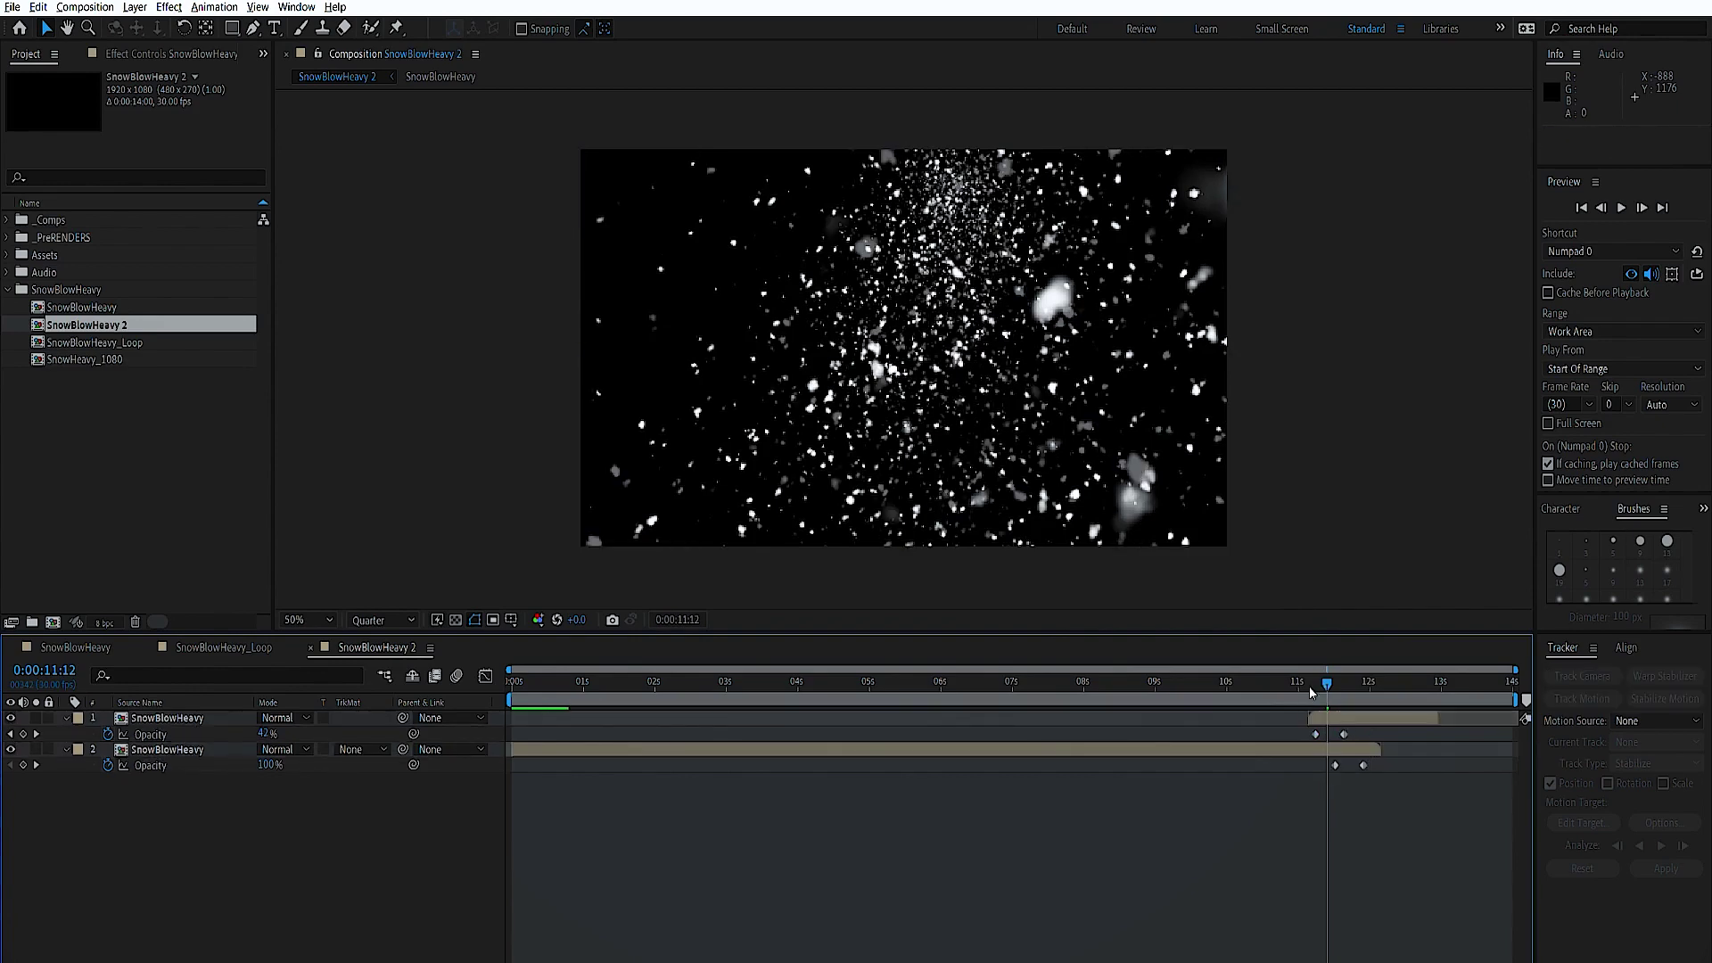
pyautogui.moveTo(1348, 671); pyautogui.dragTo(1307, 681)
# Set the work area from 0:00:11:04 to 0:00:12:28 and preview the crossfade.
pyautogui.press('b')
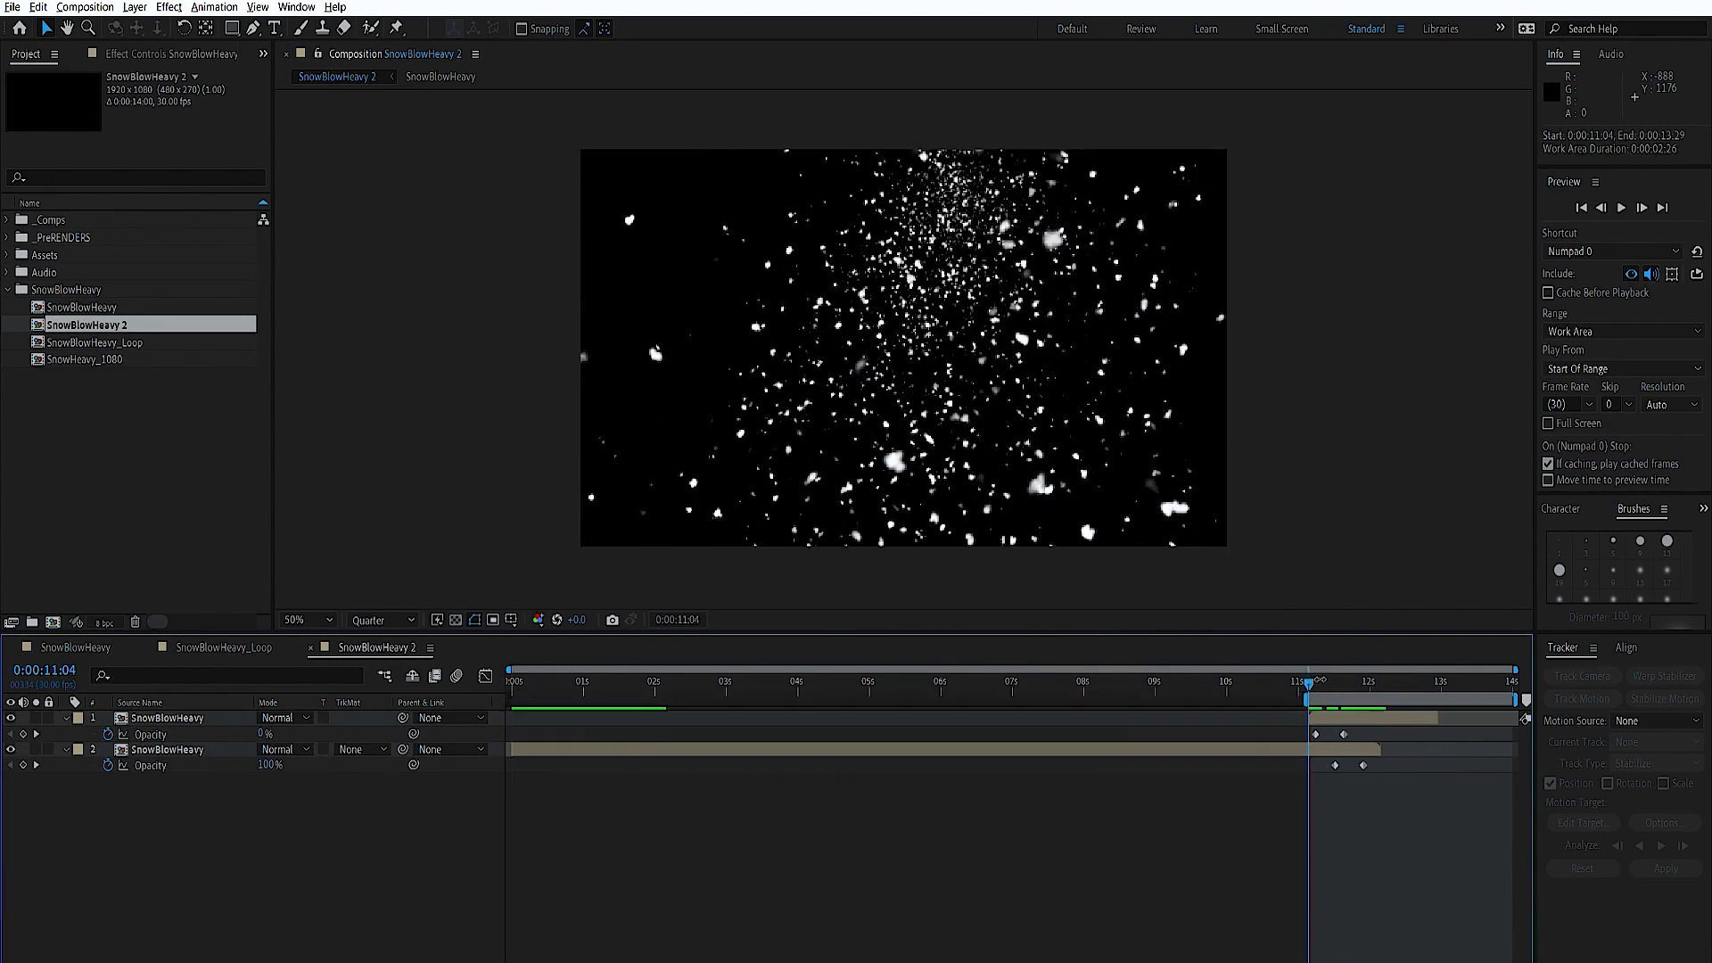
pyautogui.click(1425, 717)
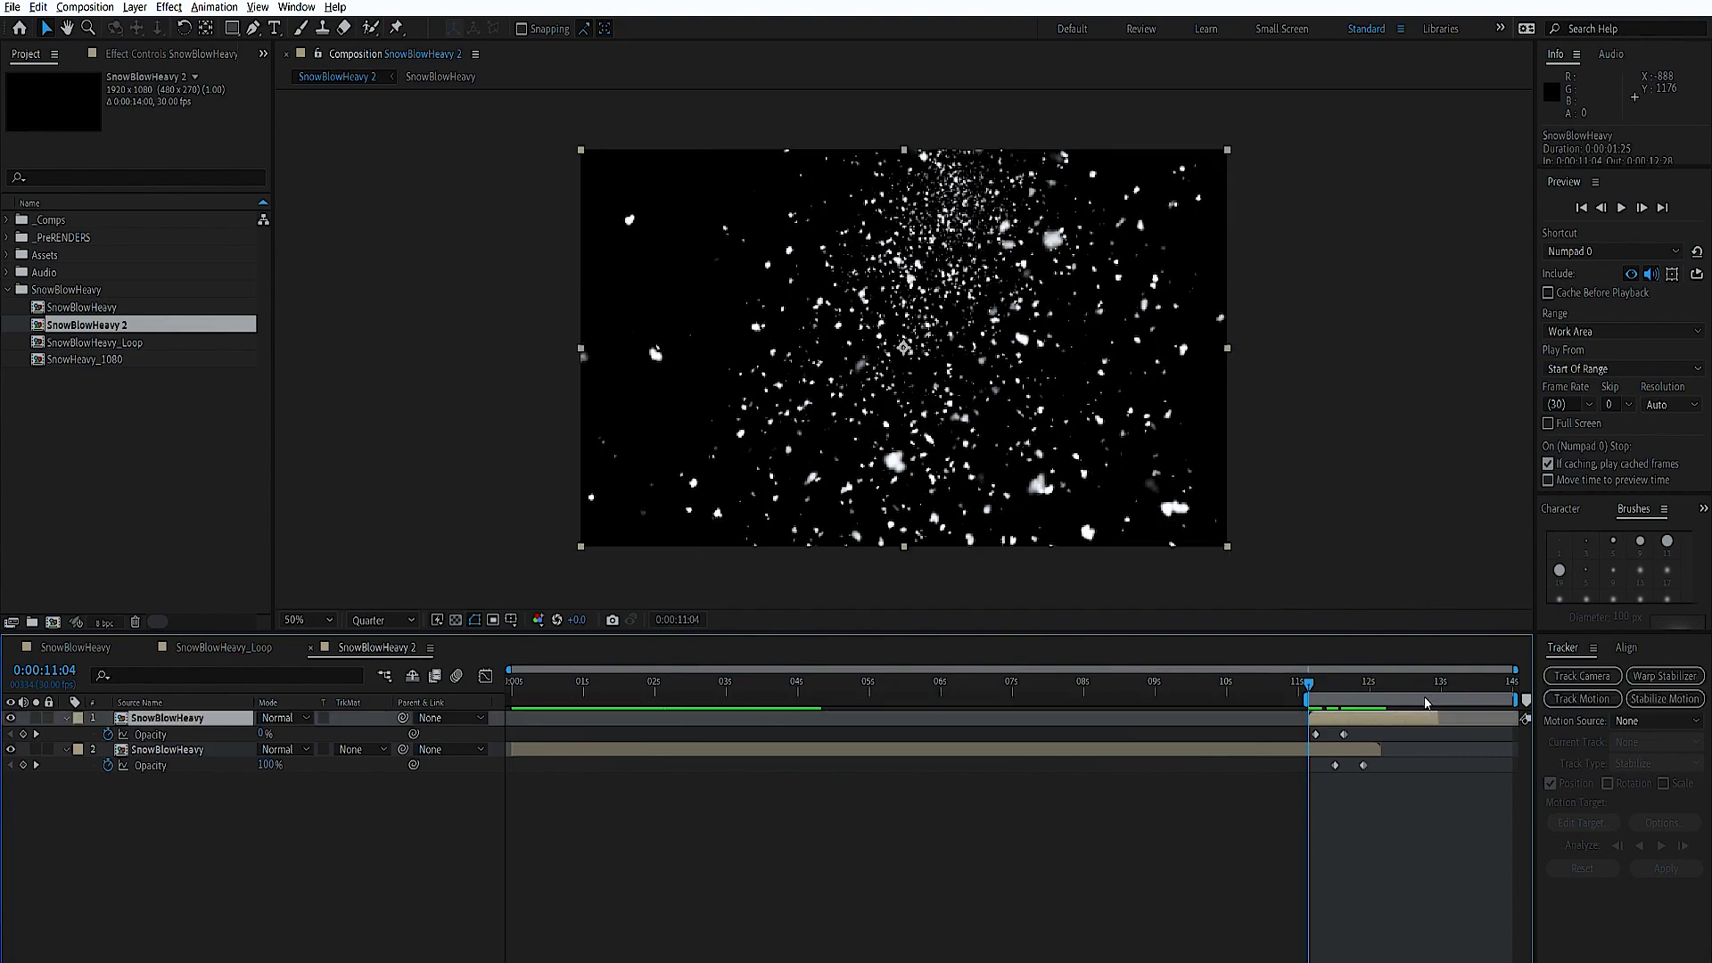
pyautogui.click(1437, 680)
pyautogui.press('n')
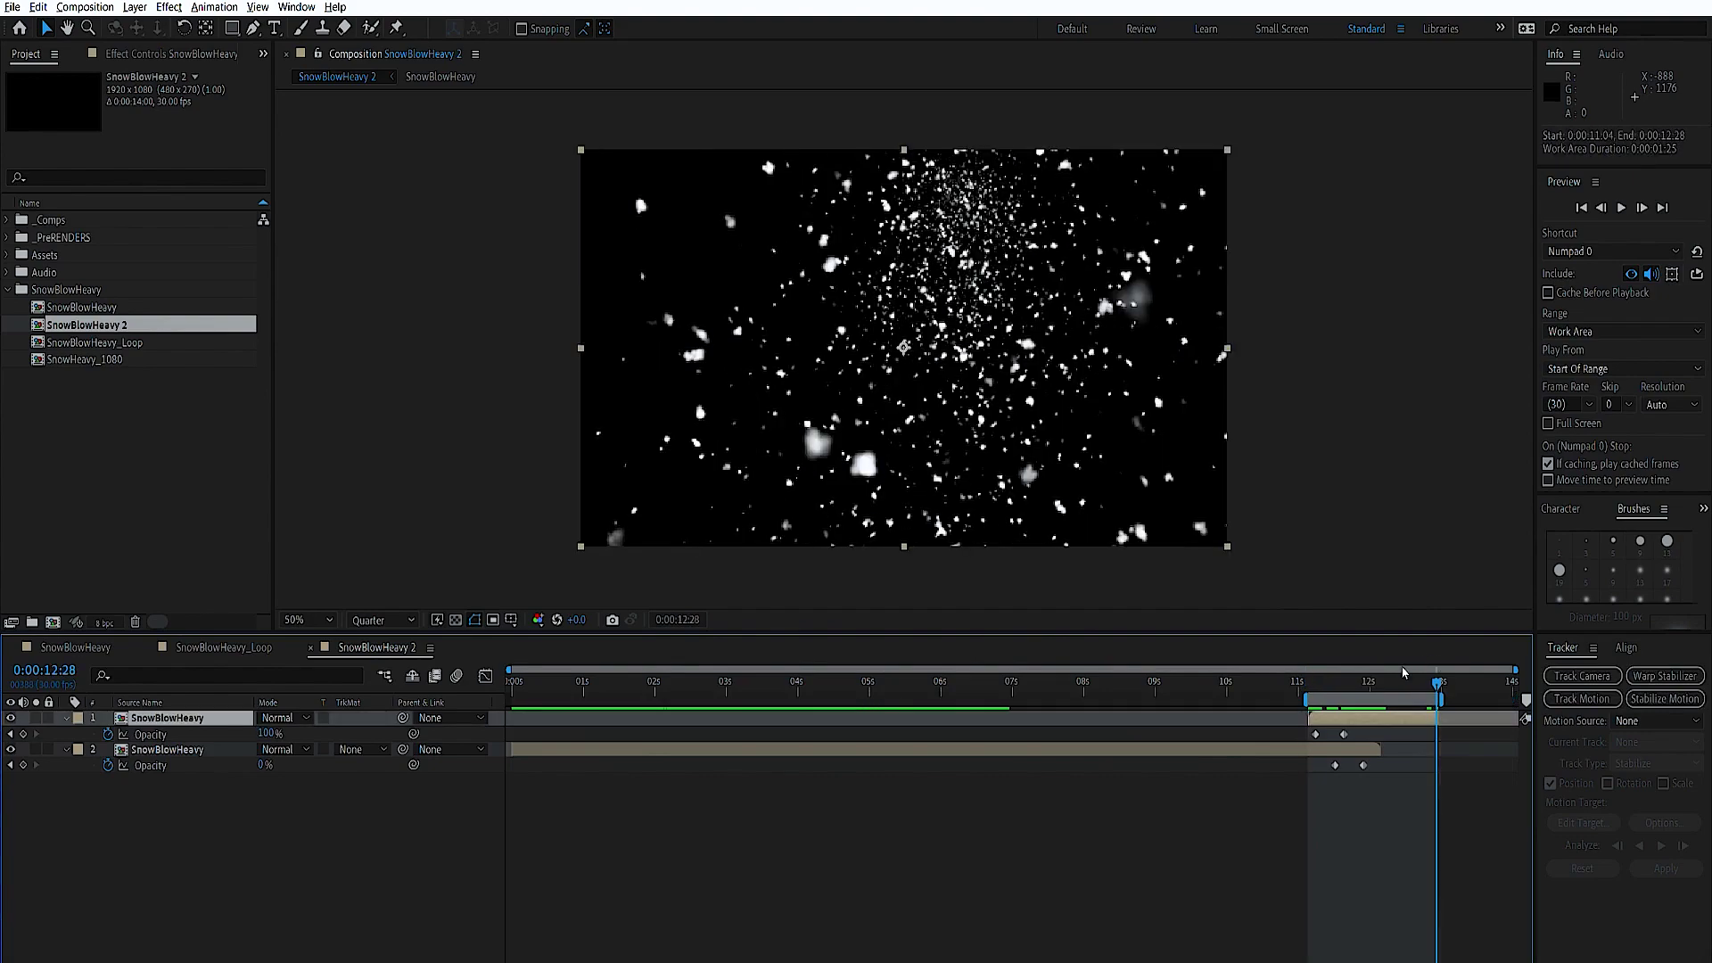
pyautogui.press('space')
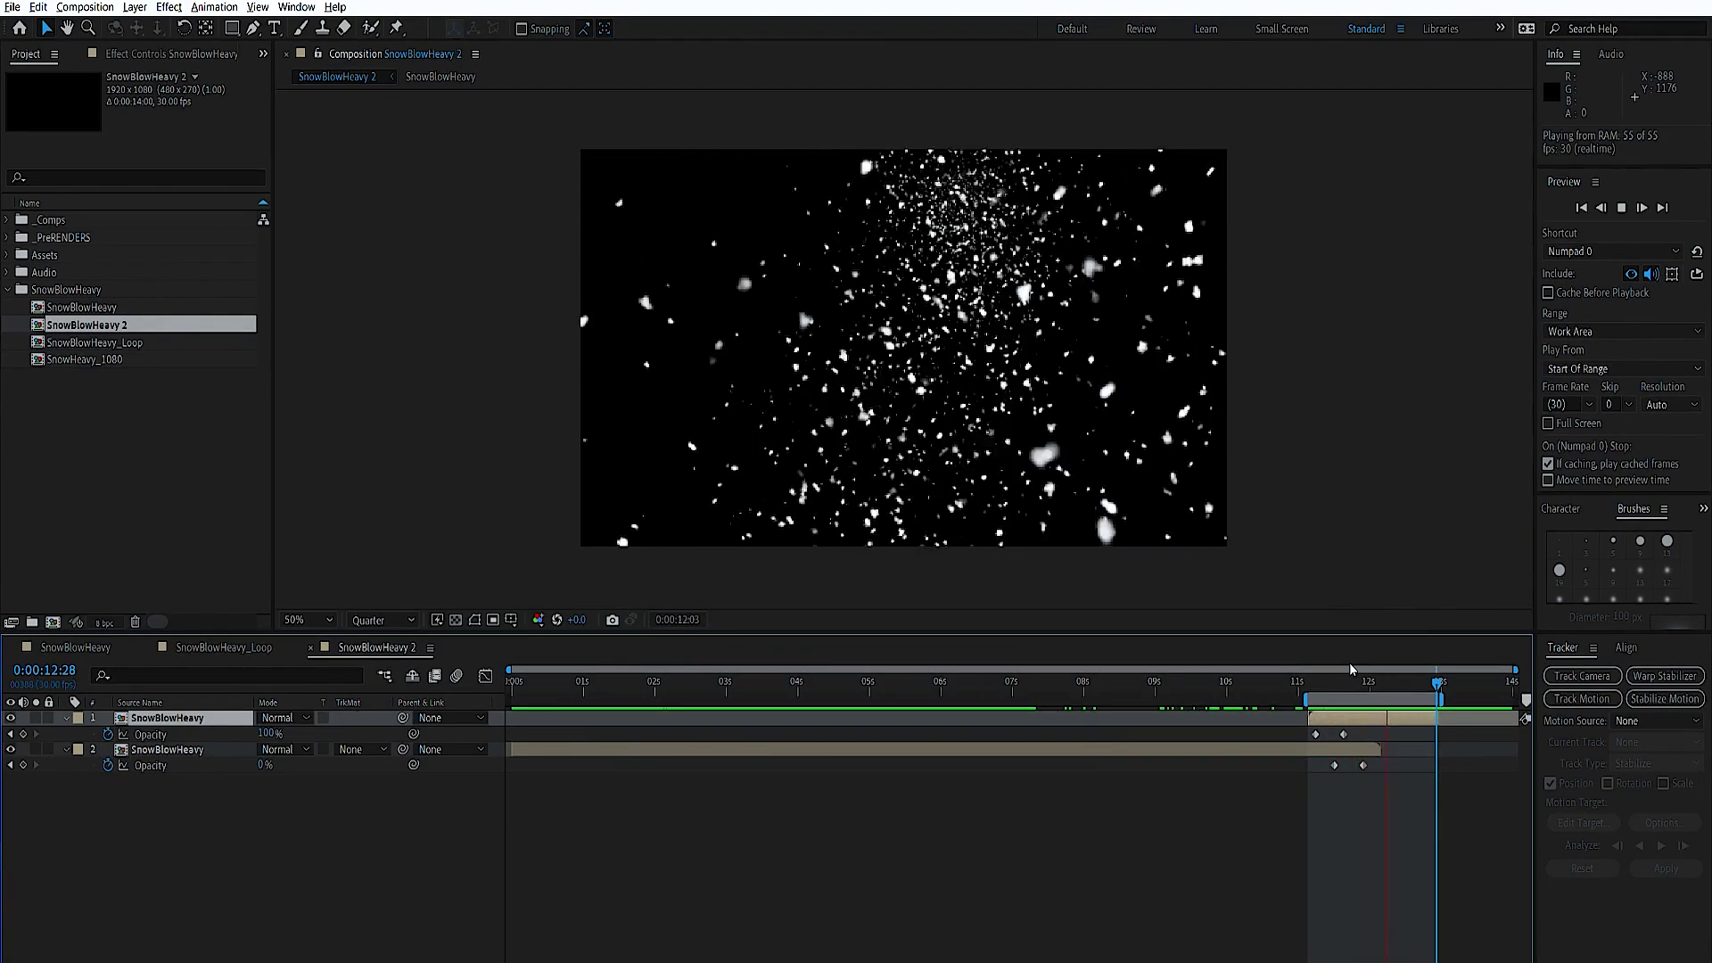
pyautogui.press('space')
# Extend the work area back to the start and preview the full looping clip.
pyautogui.moveTo(1315, 683); pyautogui.dragTo(511, 685)
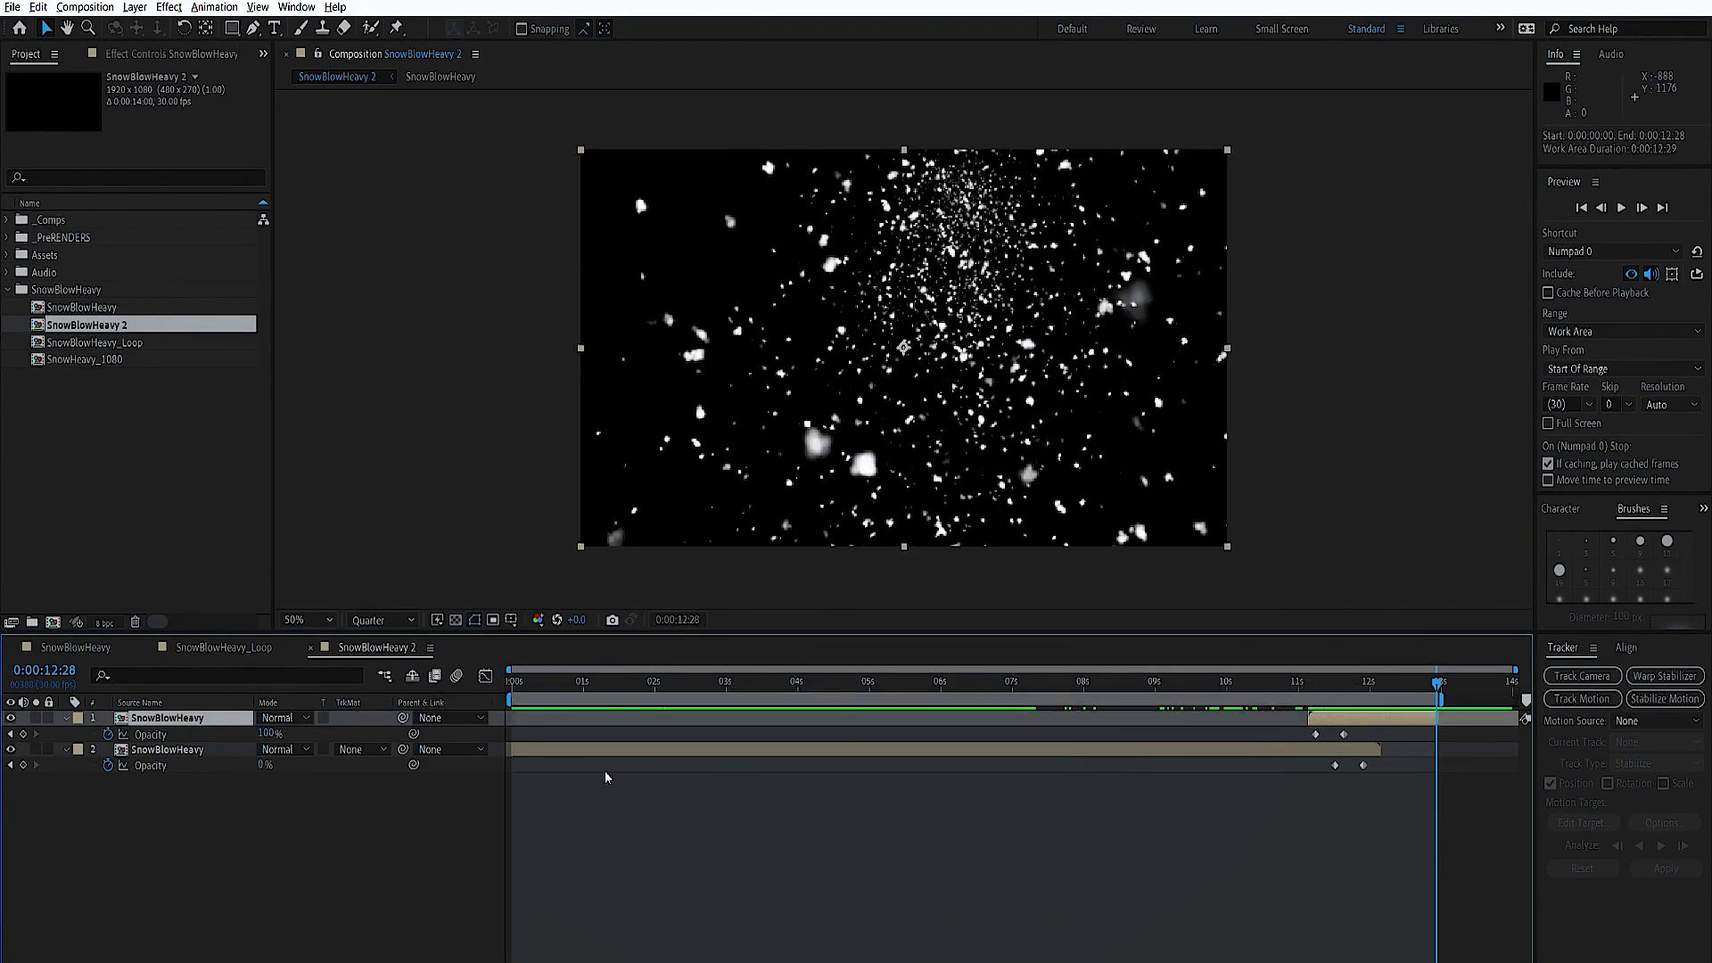
pyautogui.click(906, 848)
pyautogui.moveTo(1420, 677); pyautogui.dragTo(1388, 678)
pyautogui.press('space')
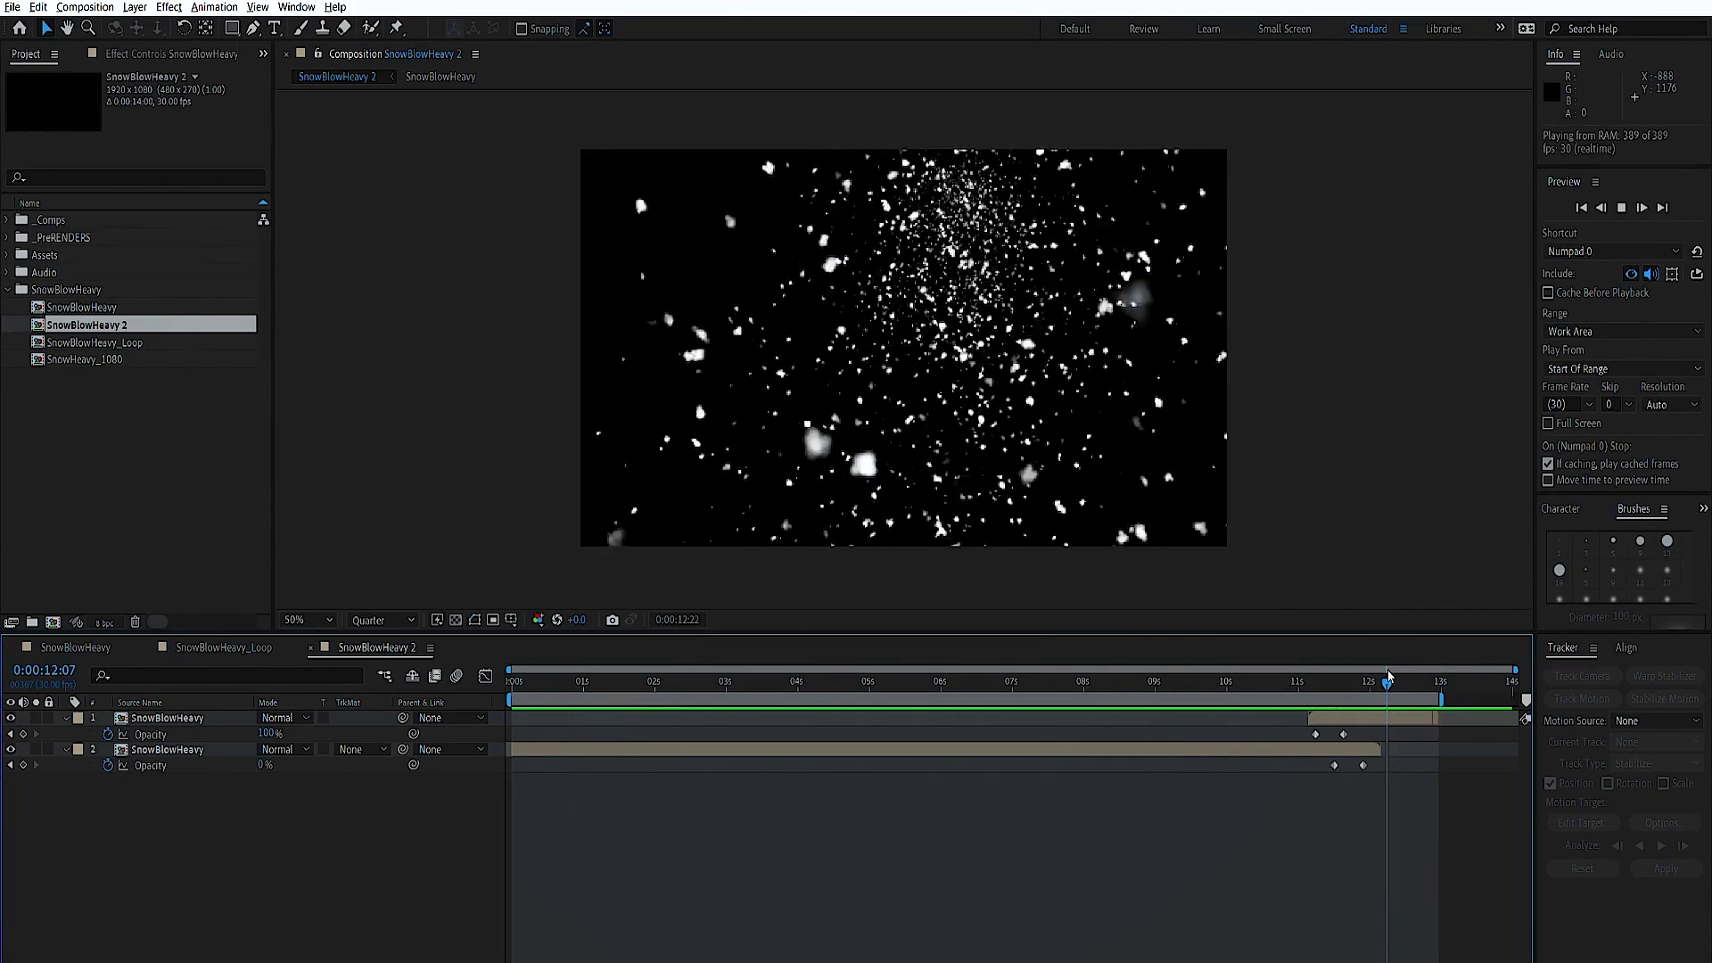
pyautogui.click(1036, 681)
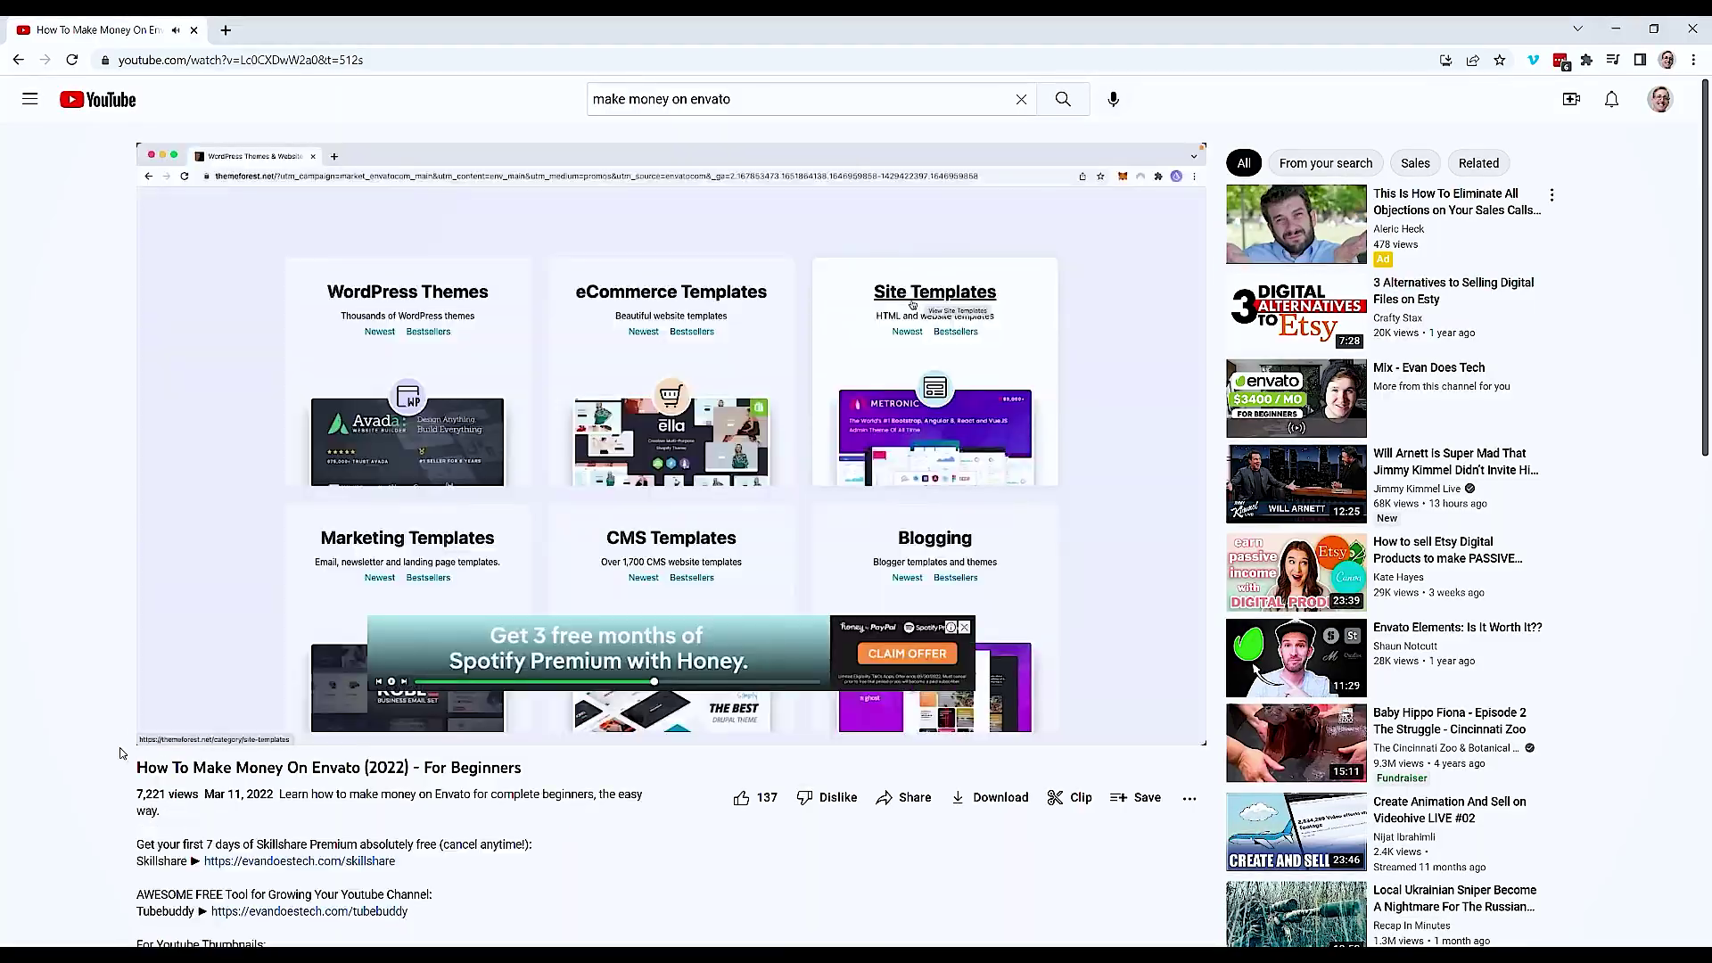
# Go back from the YouTube video to the search results and scroll down them.
pyautogui.hotkey('alt', 'Left')
pyautogui.scroll(-8, 432, 443)
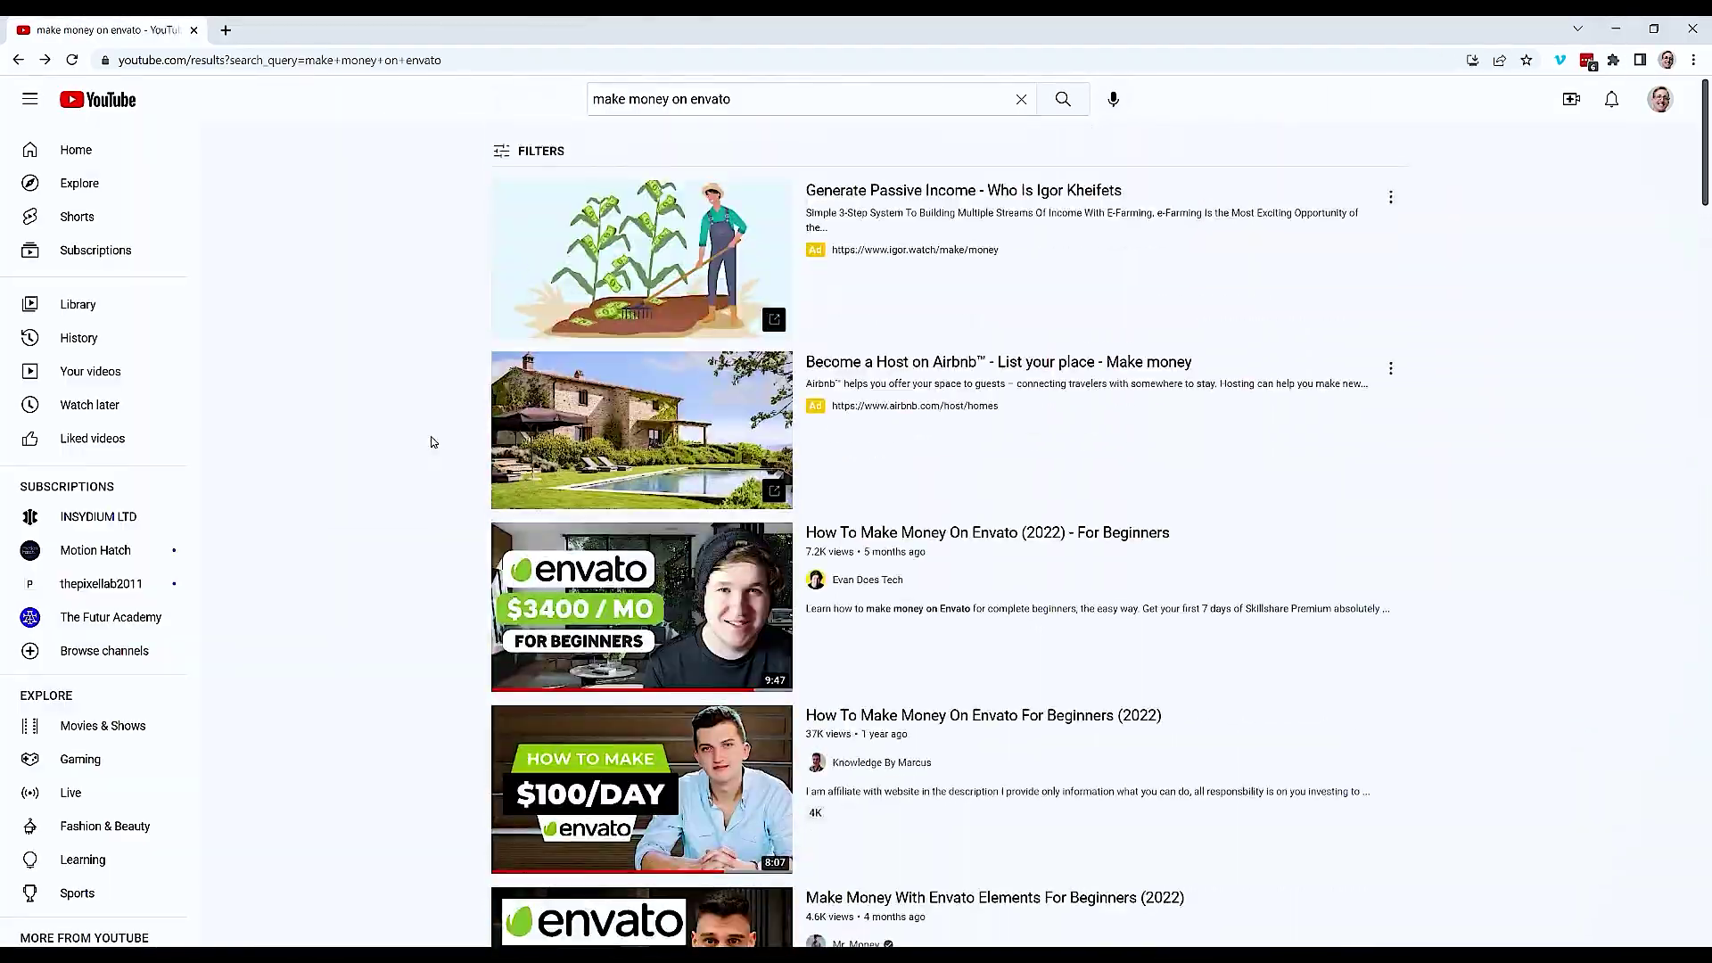
pyautogui.scroll(-9, 383, 458)
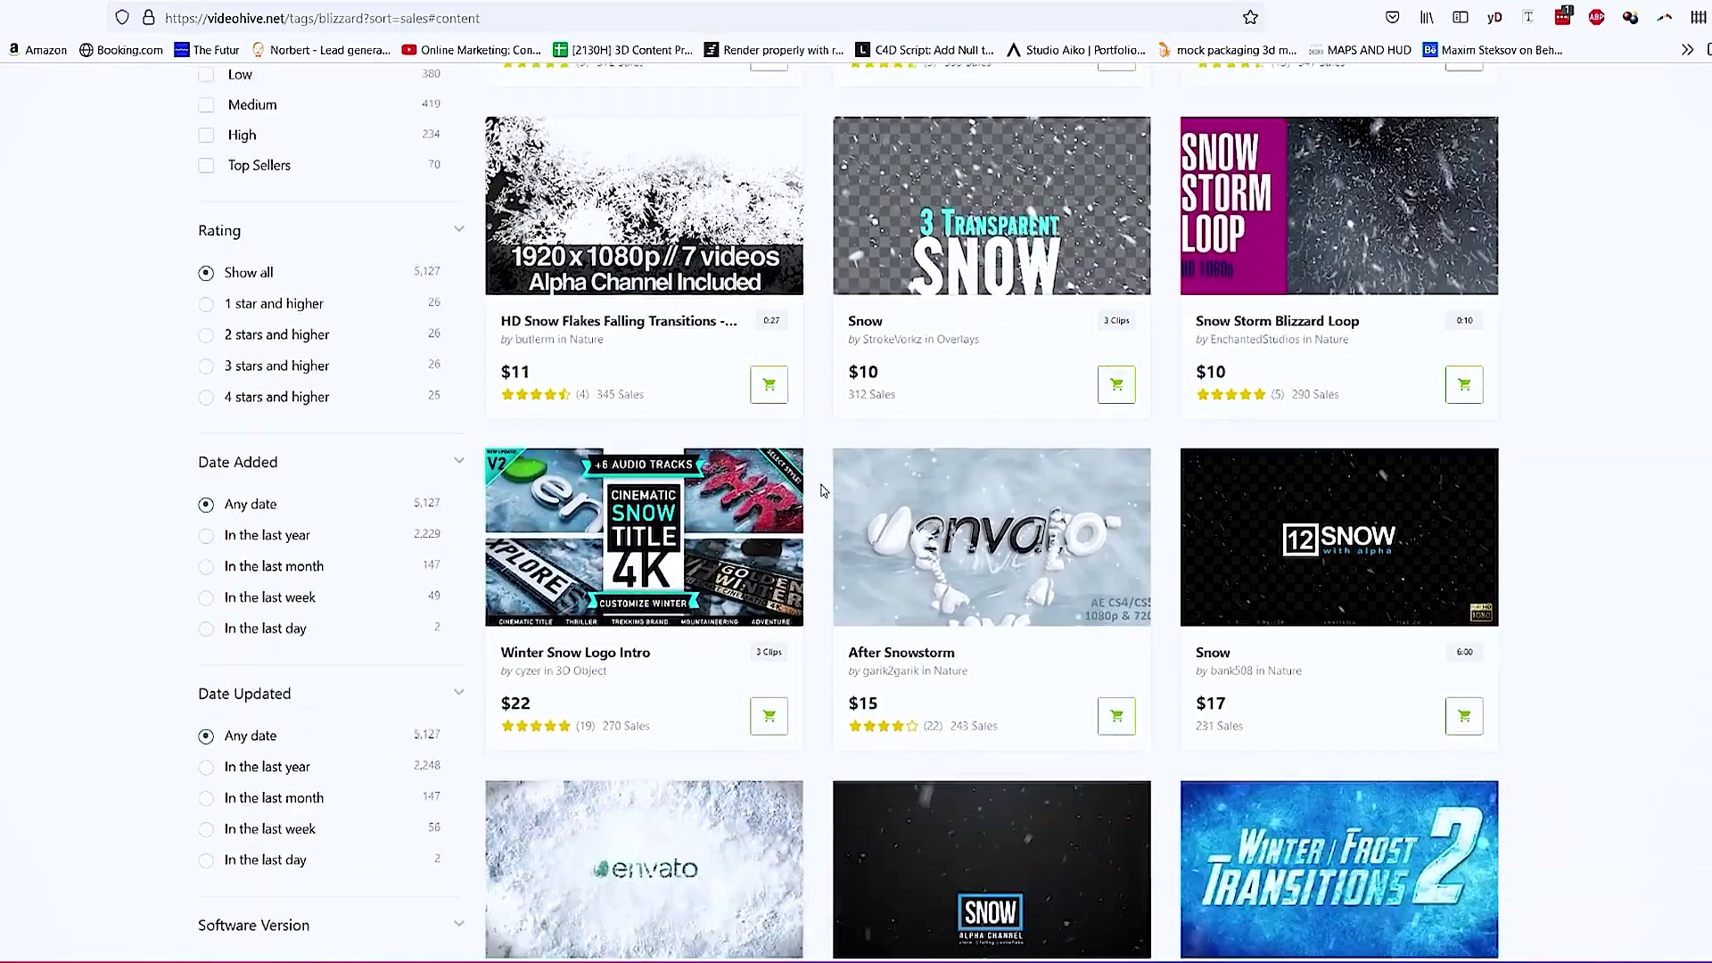
pyautogui.scroll(-4, 821, 490)
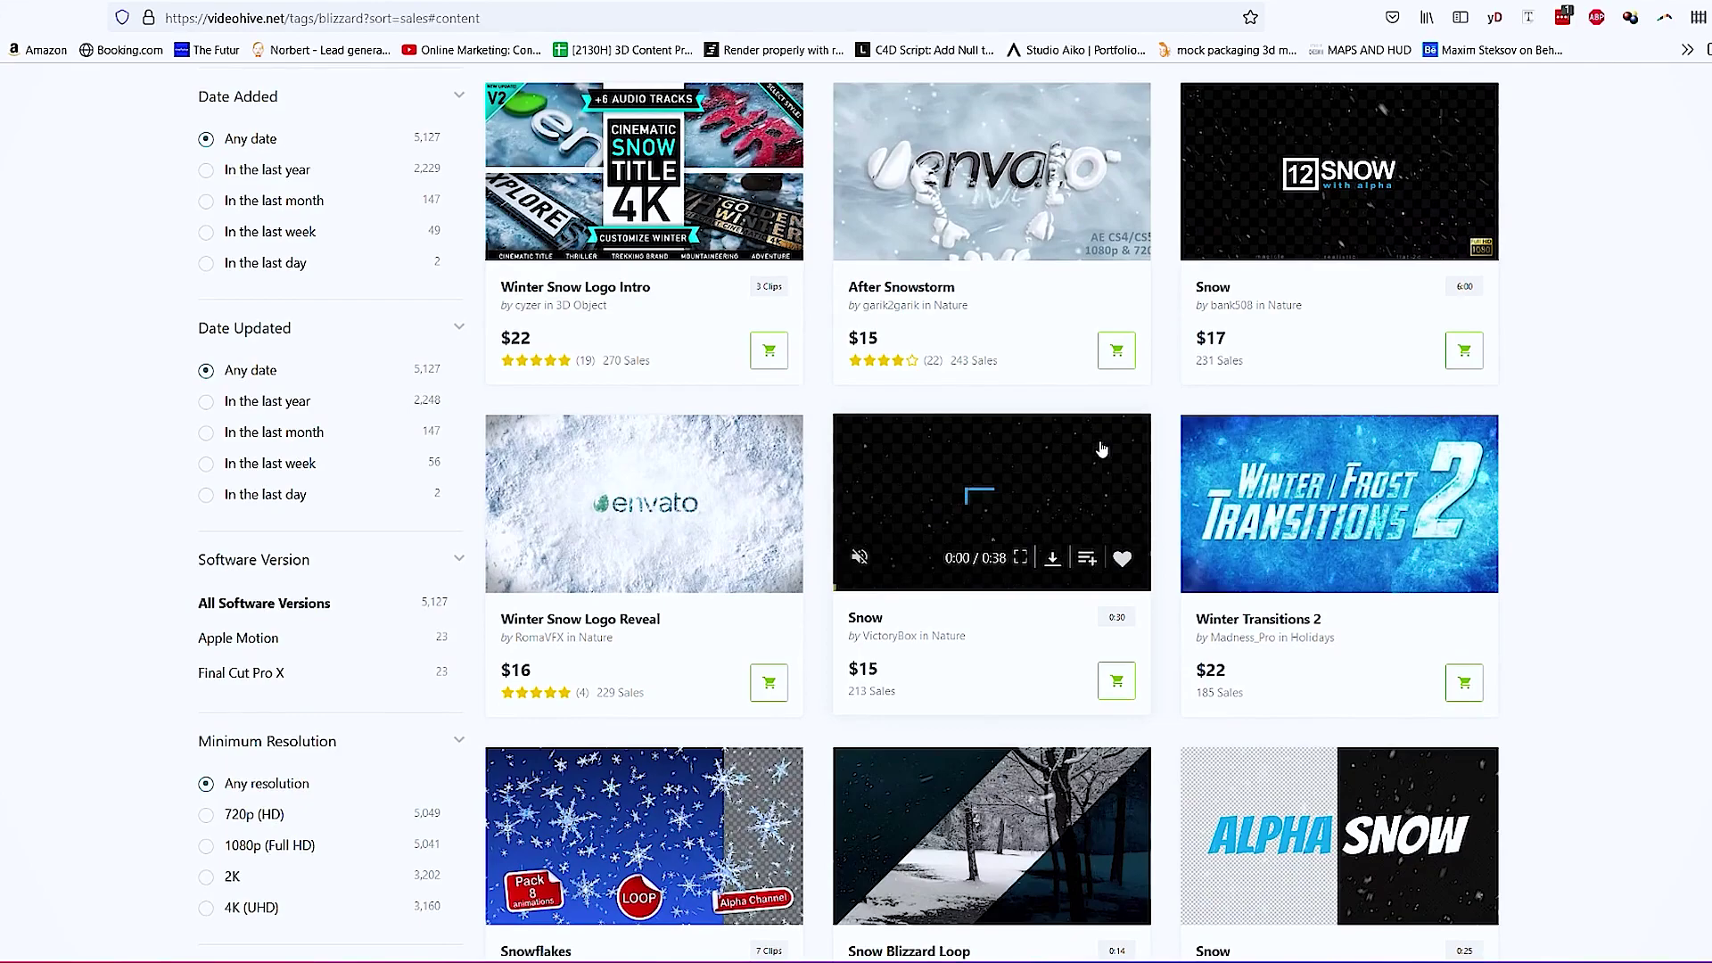
pyautogui.moveTo(1249, 501)
pyautogui.scroll(8, 1186, 464)
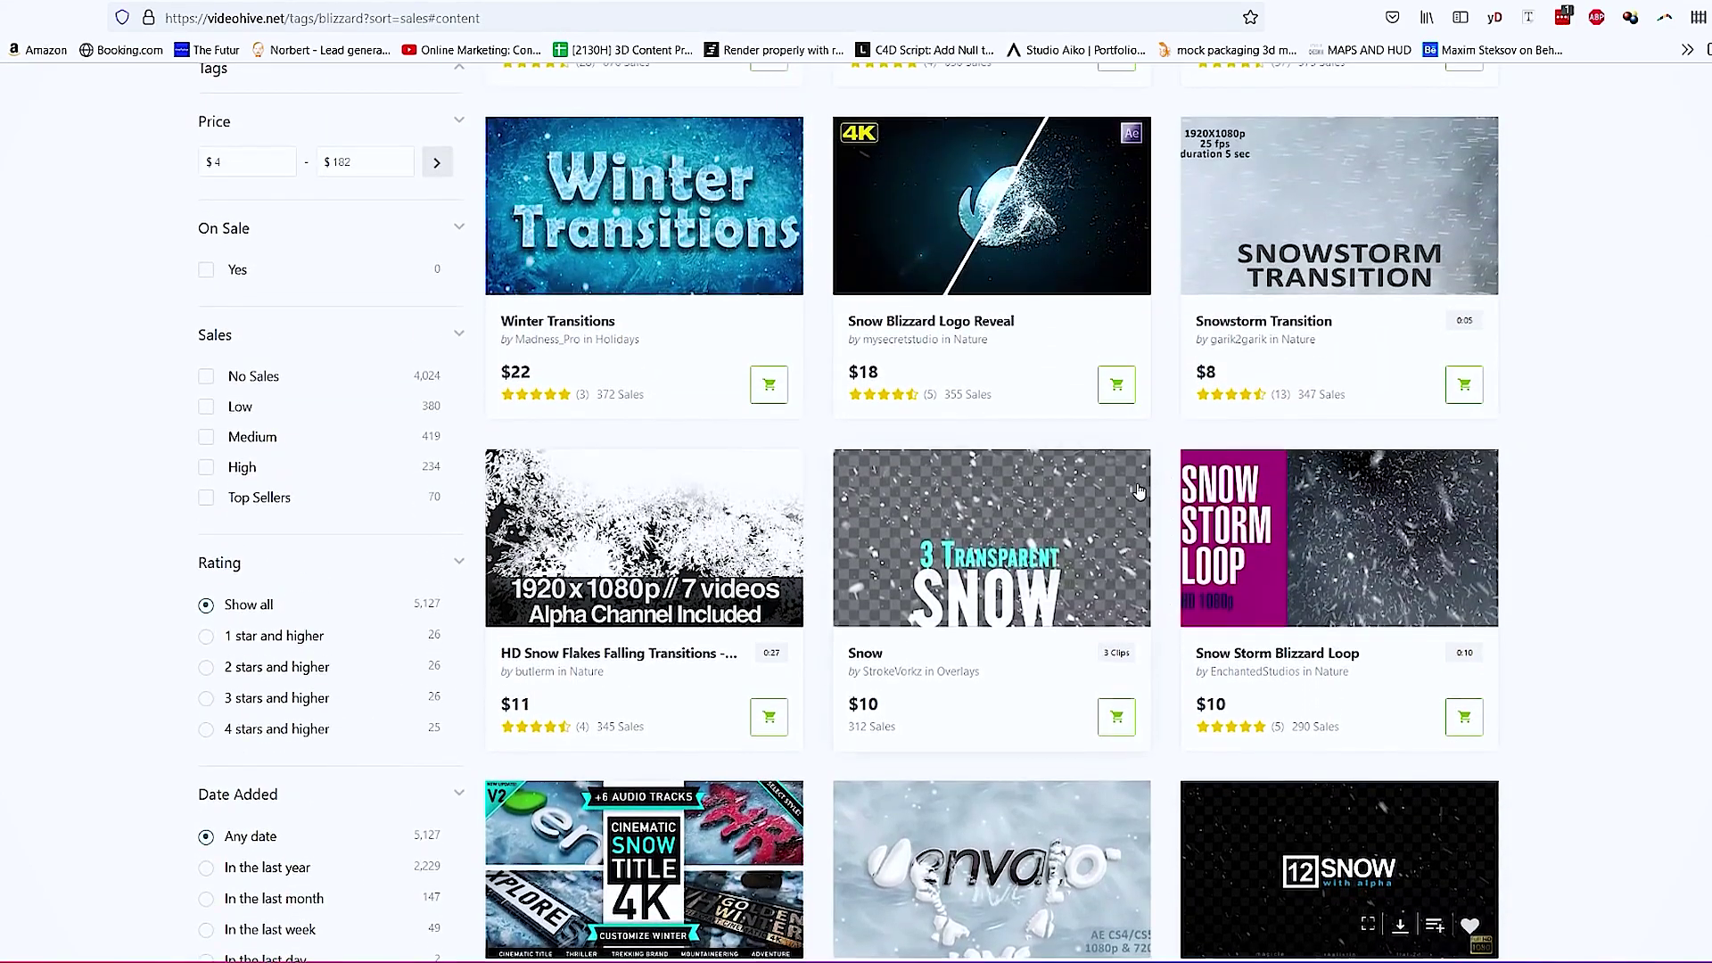
pyautogui.moveTo(615, 526)
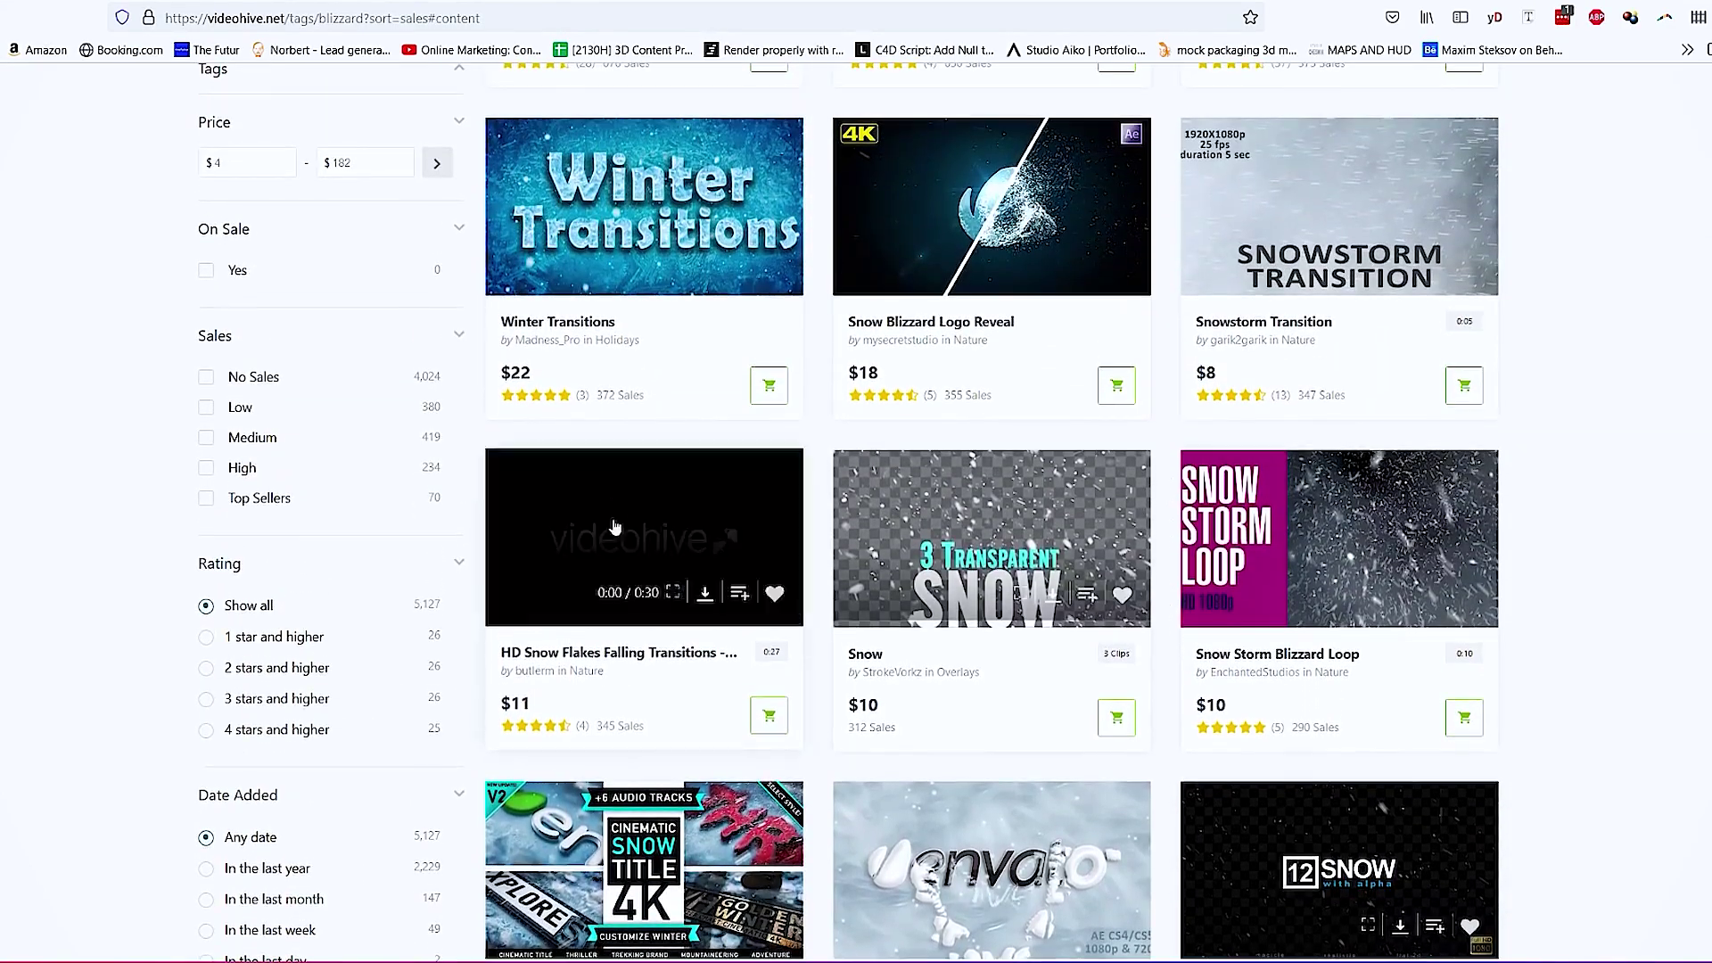
pyautogui.scroll(3, 892, 500)
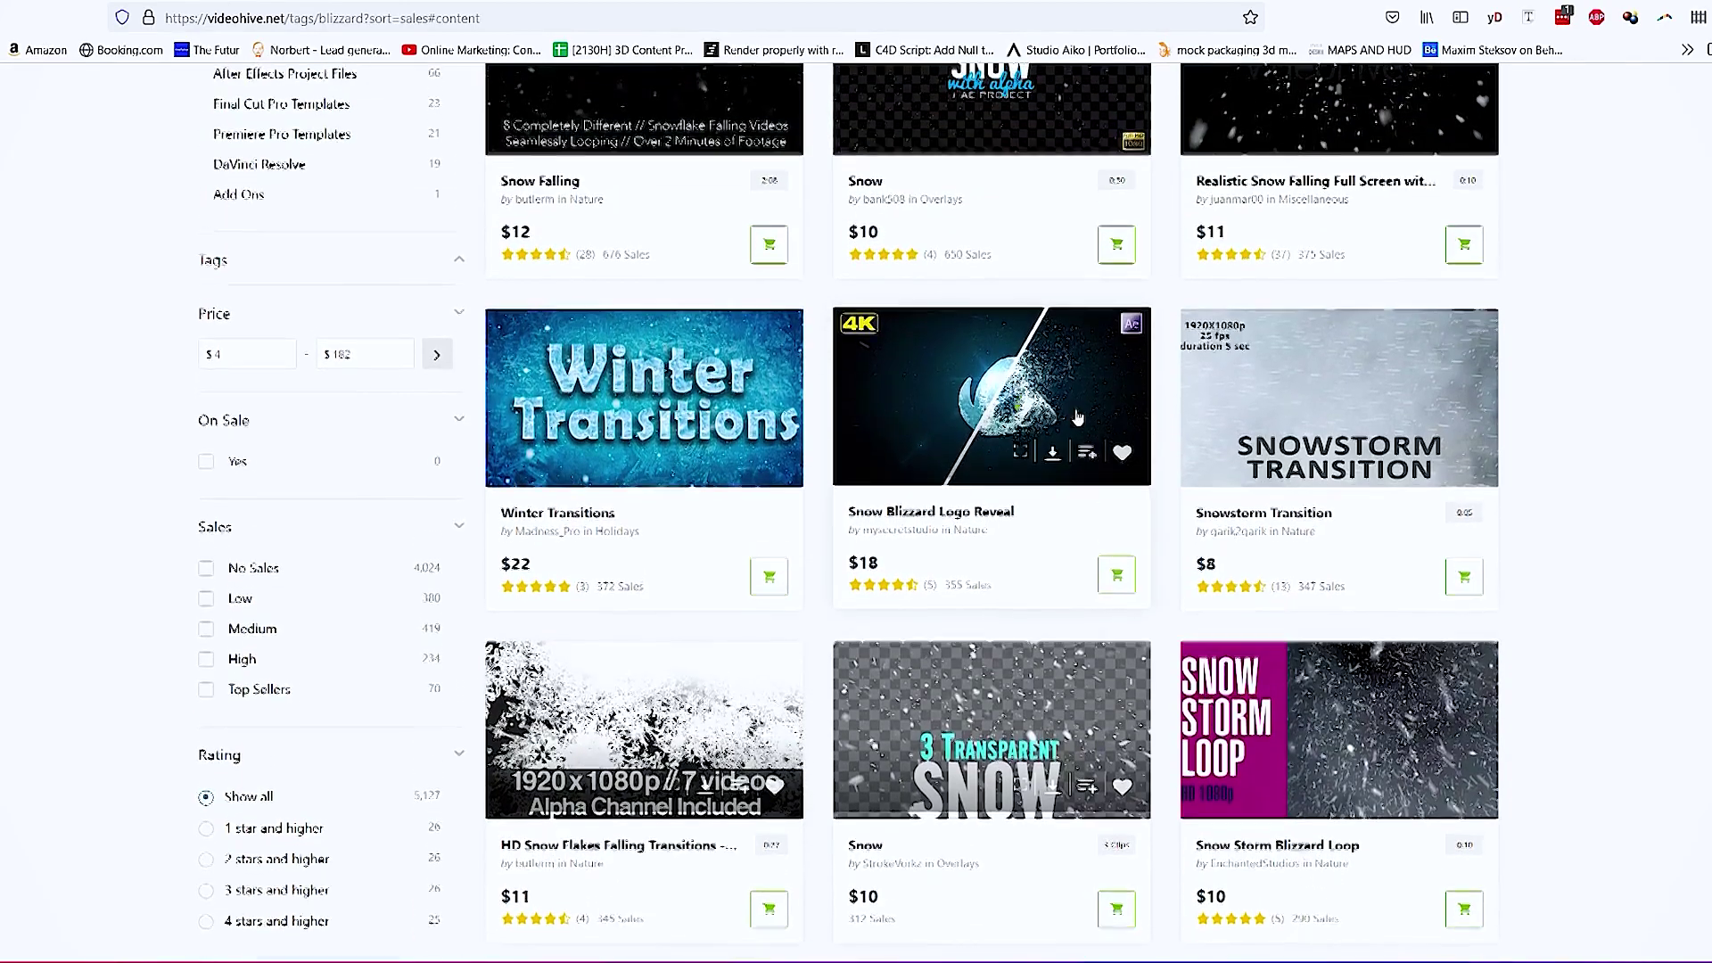
pyautogui.moveTo(1103, 423)
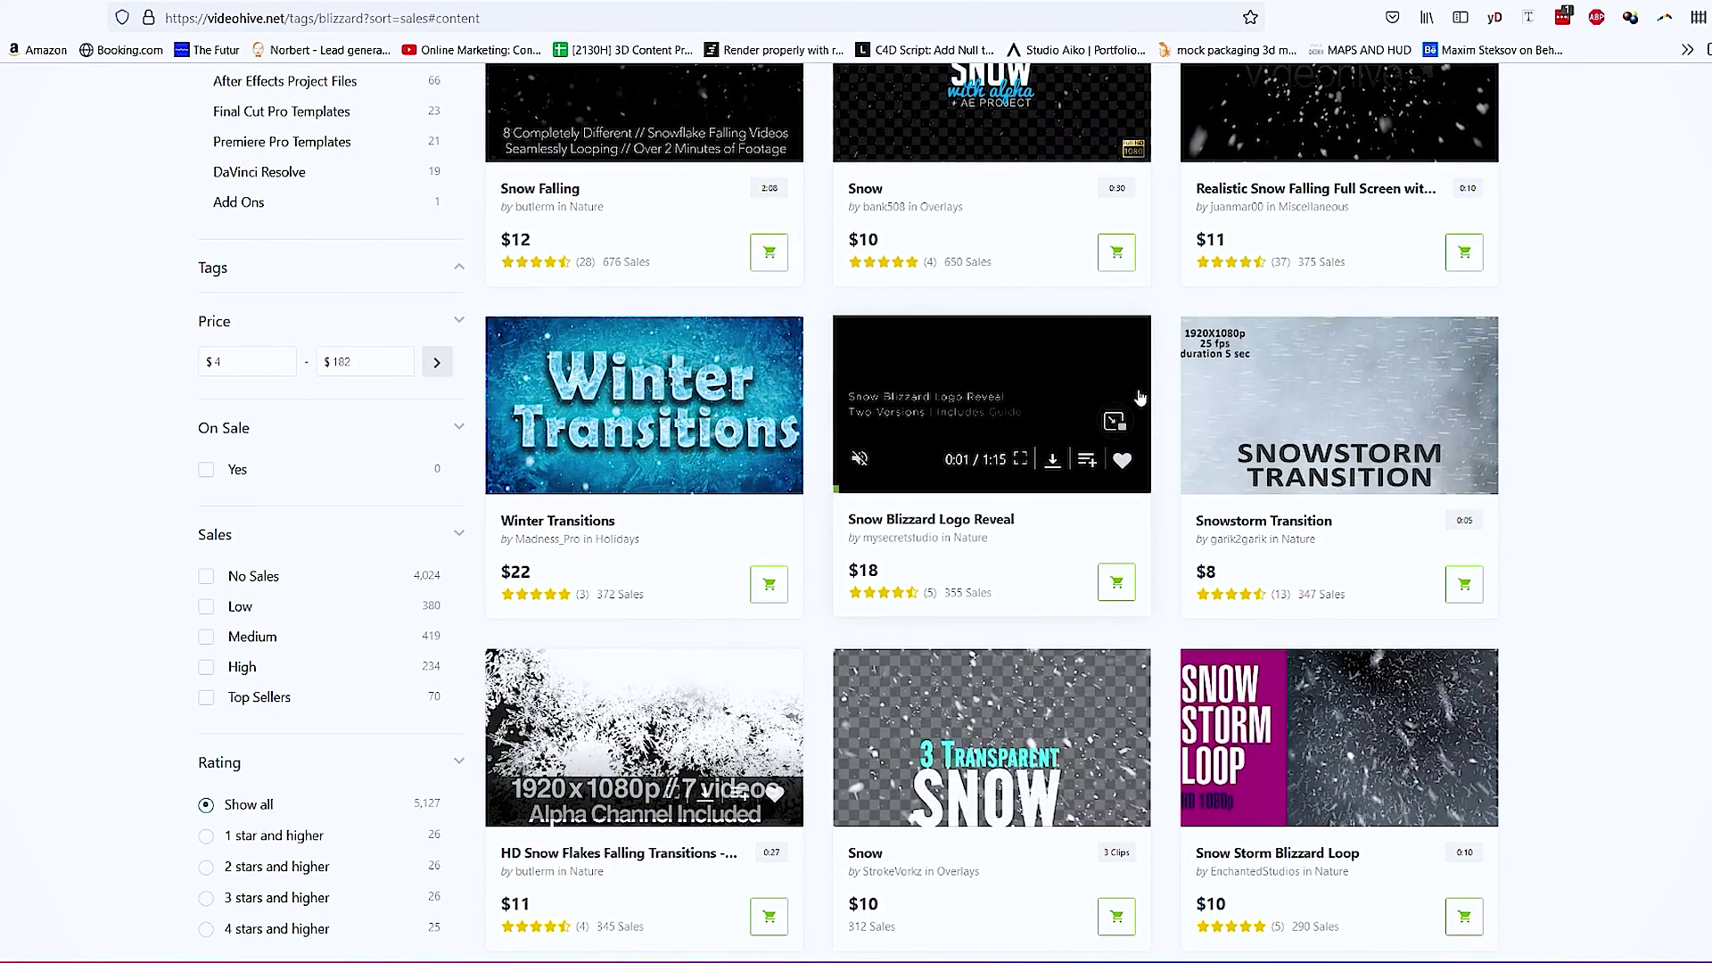
pyautogui.scroll(-8, 1159, 402)
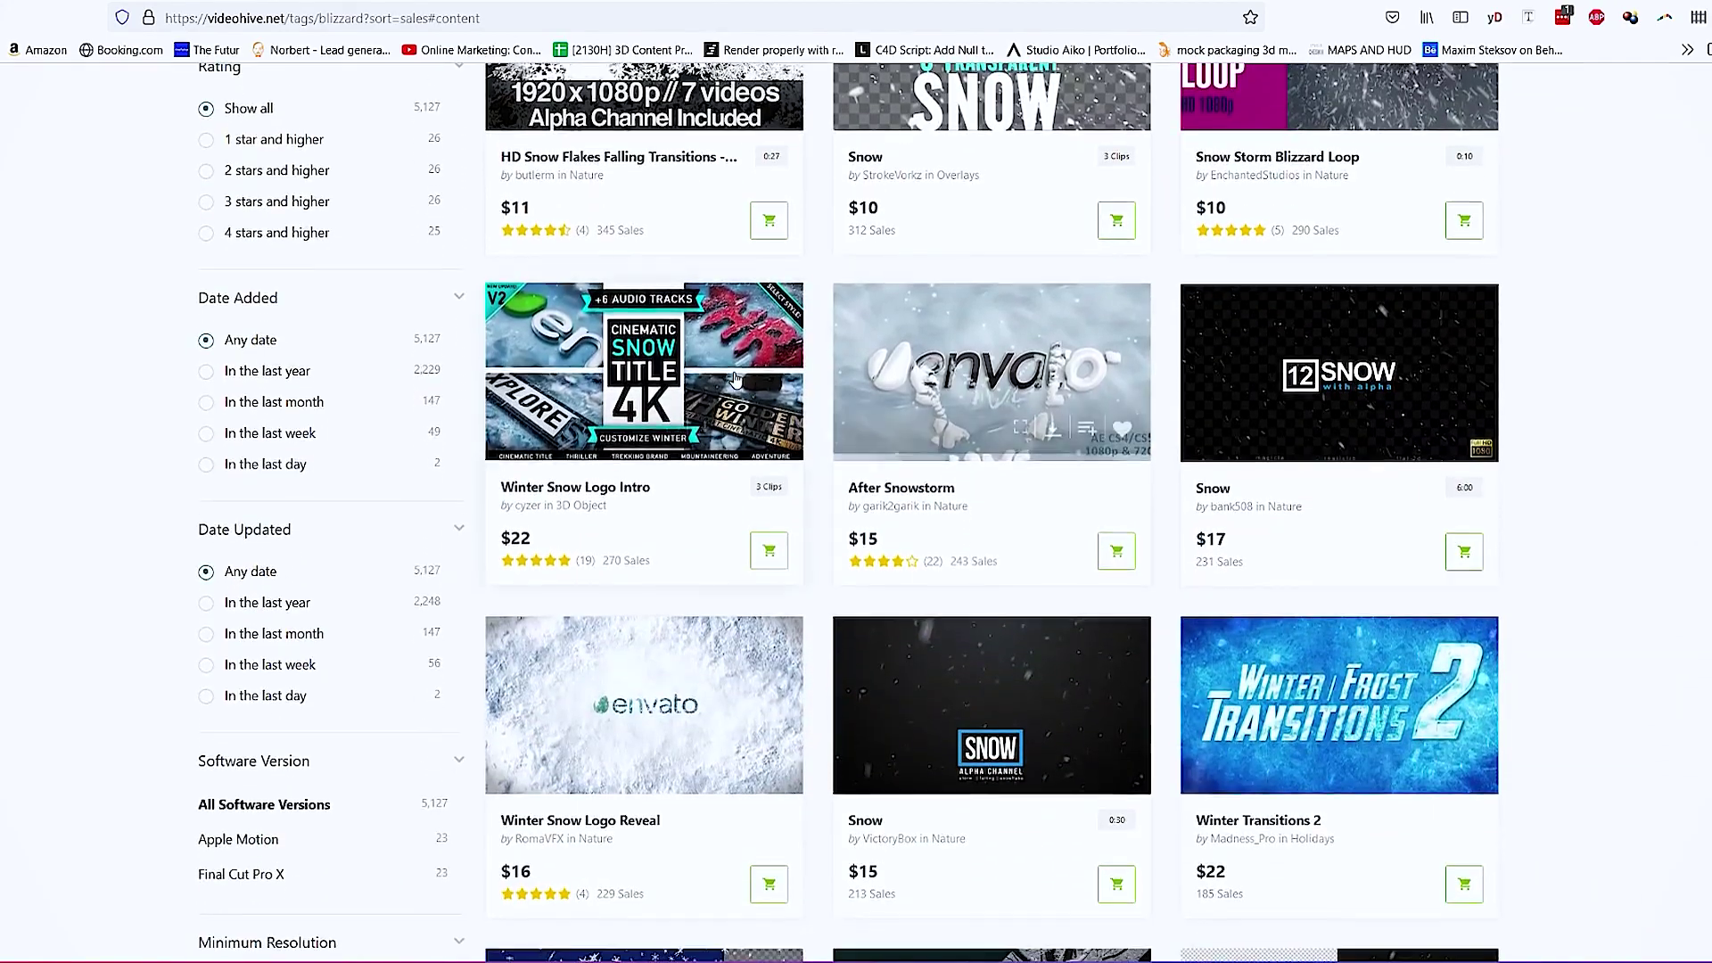
pyautogui.moveTo(735, 379)
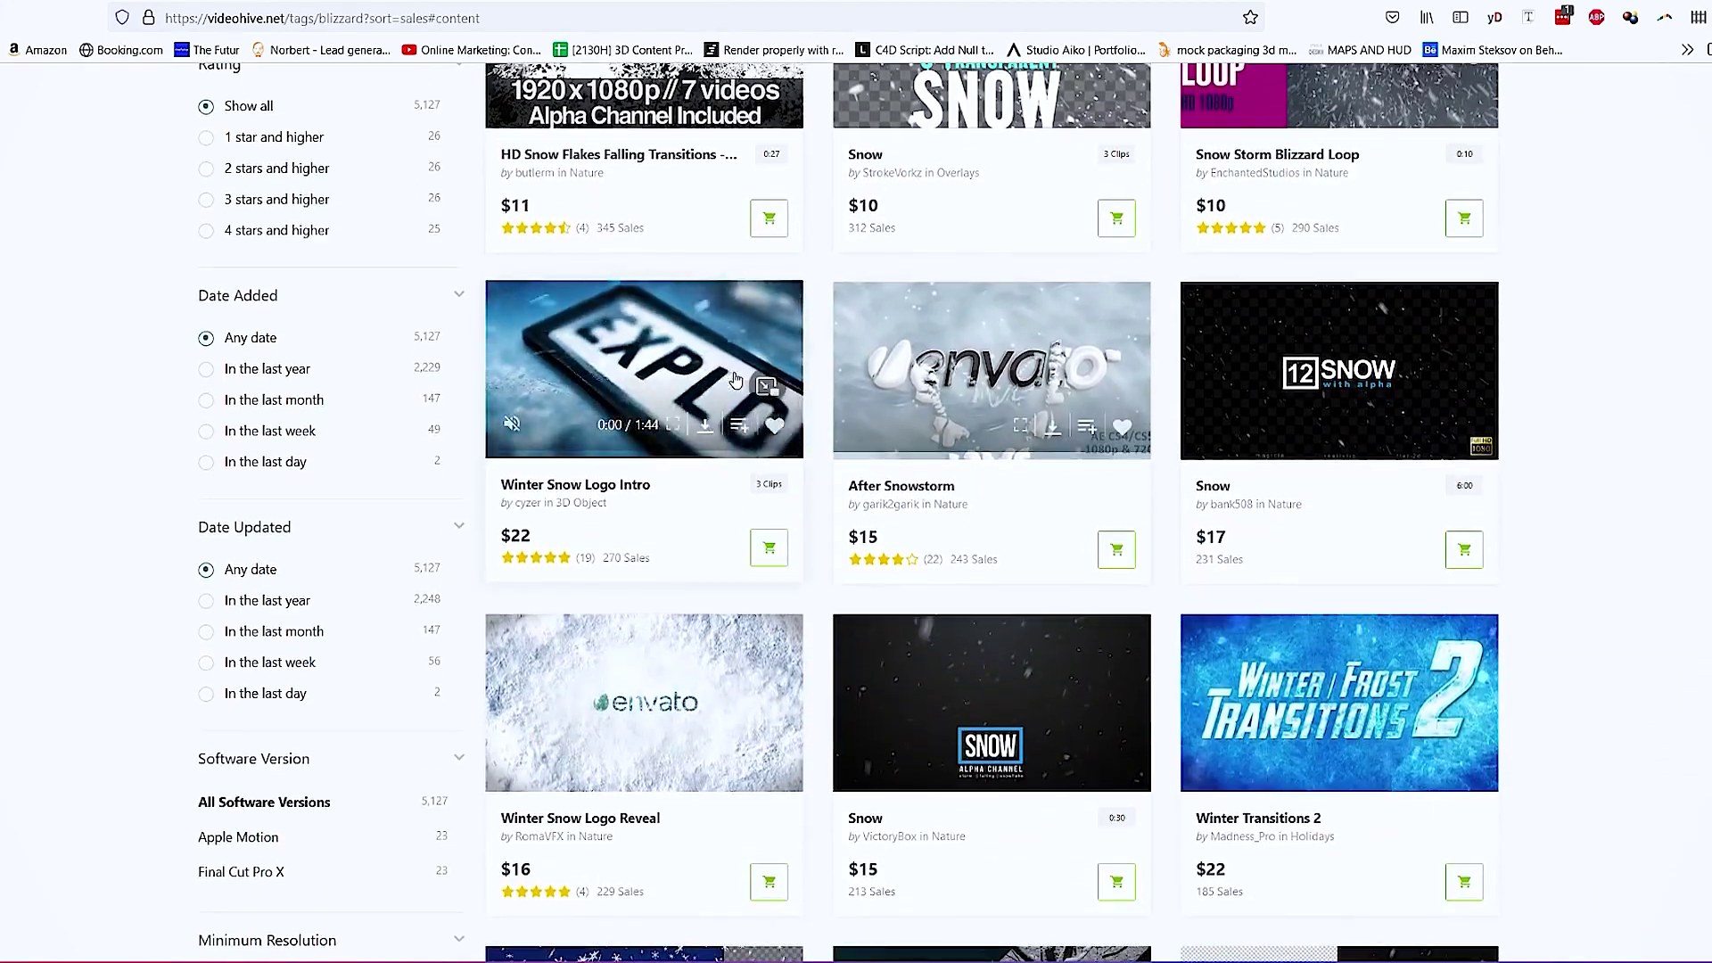
pyautogui.scroll(-8, 1212, 396)
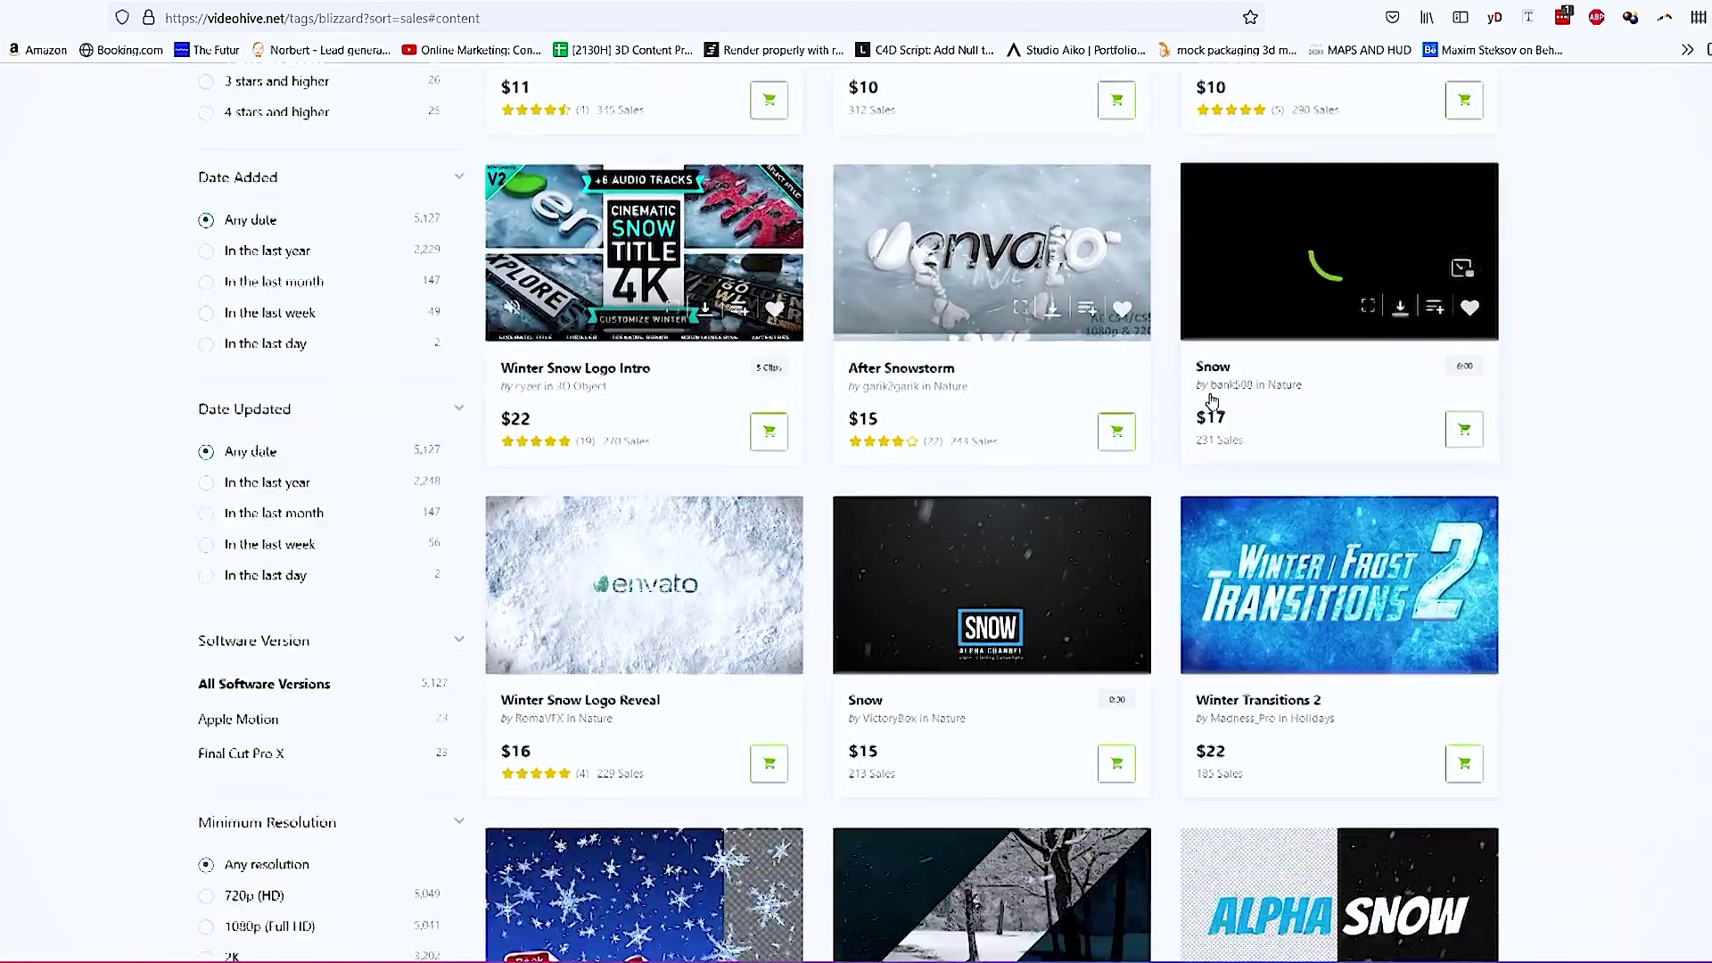
pyautogui.scroll(-5, 1158, 439)
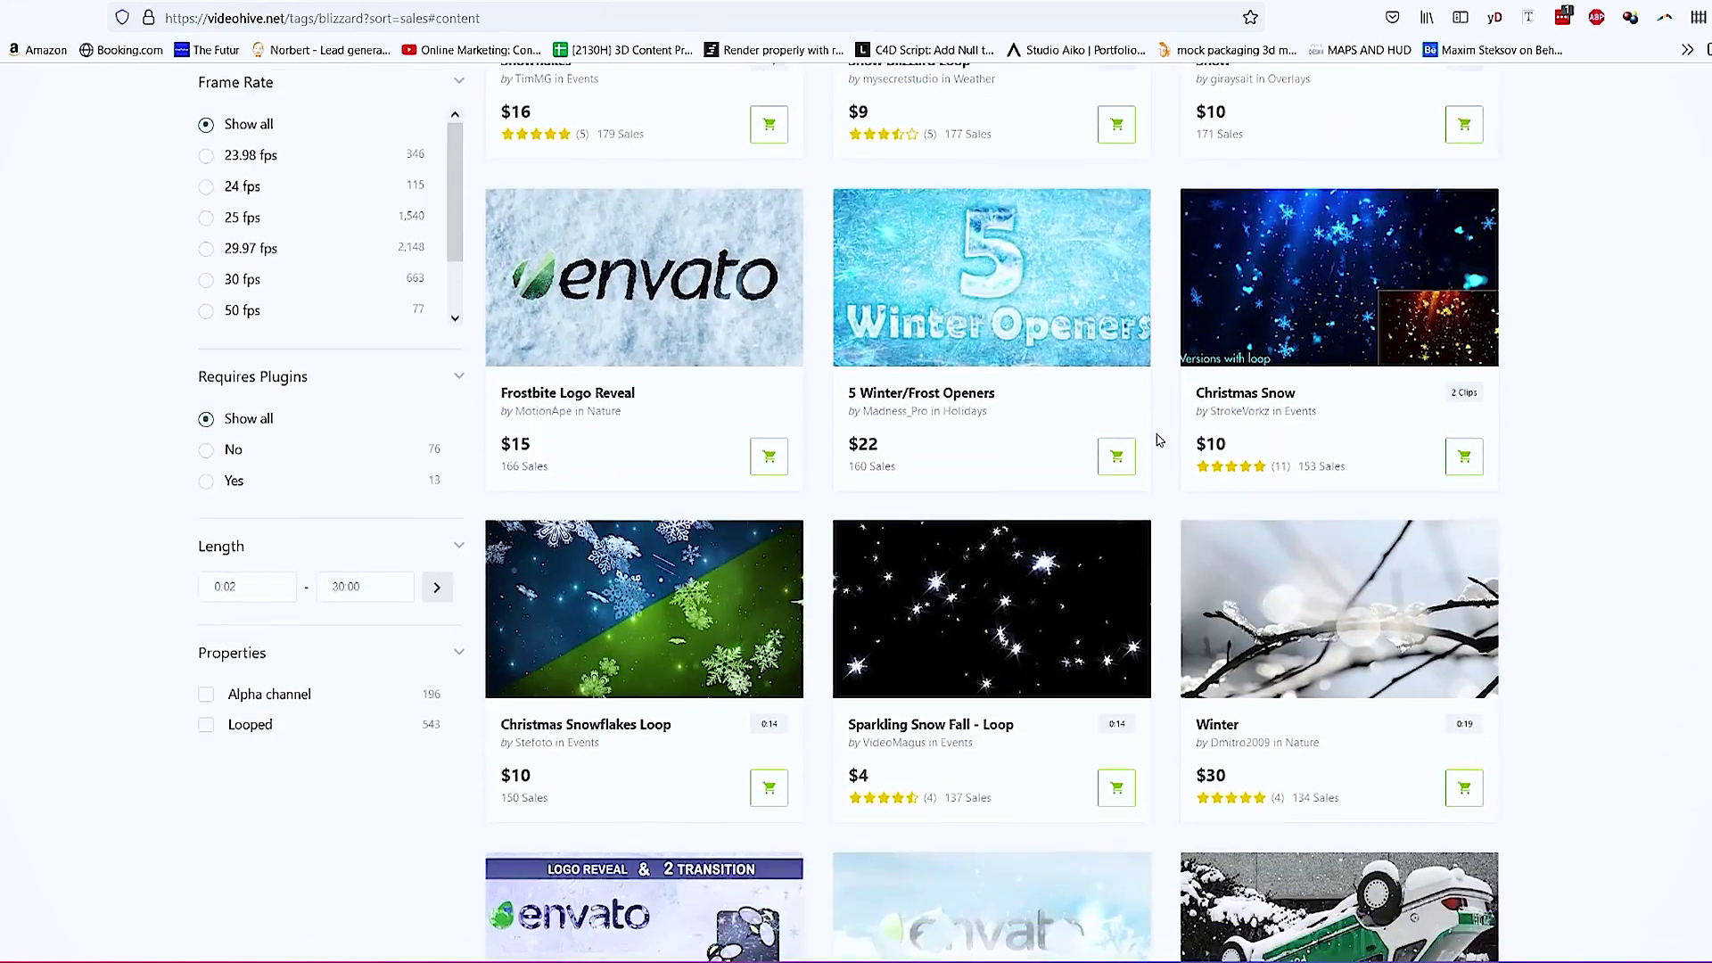
pyautogui.moveTo(906, 528)
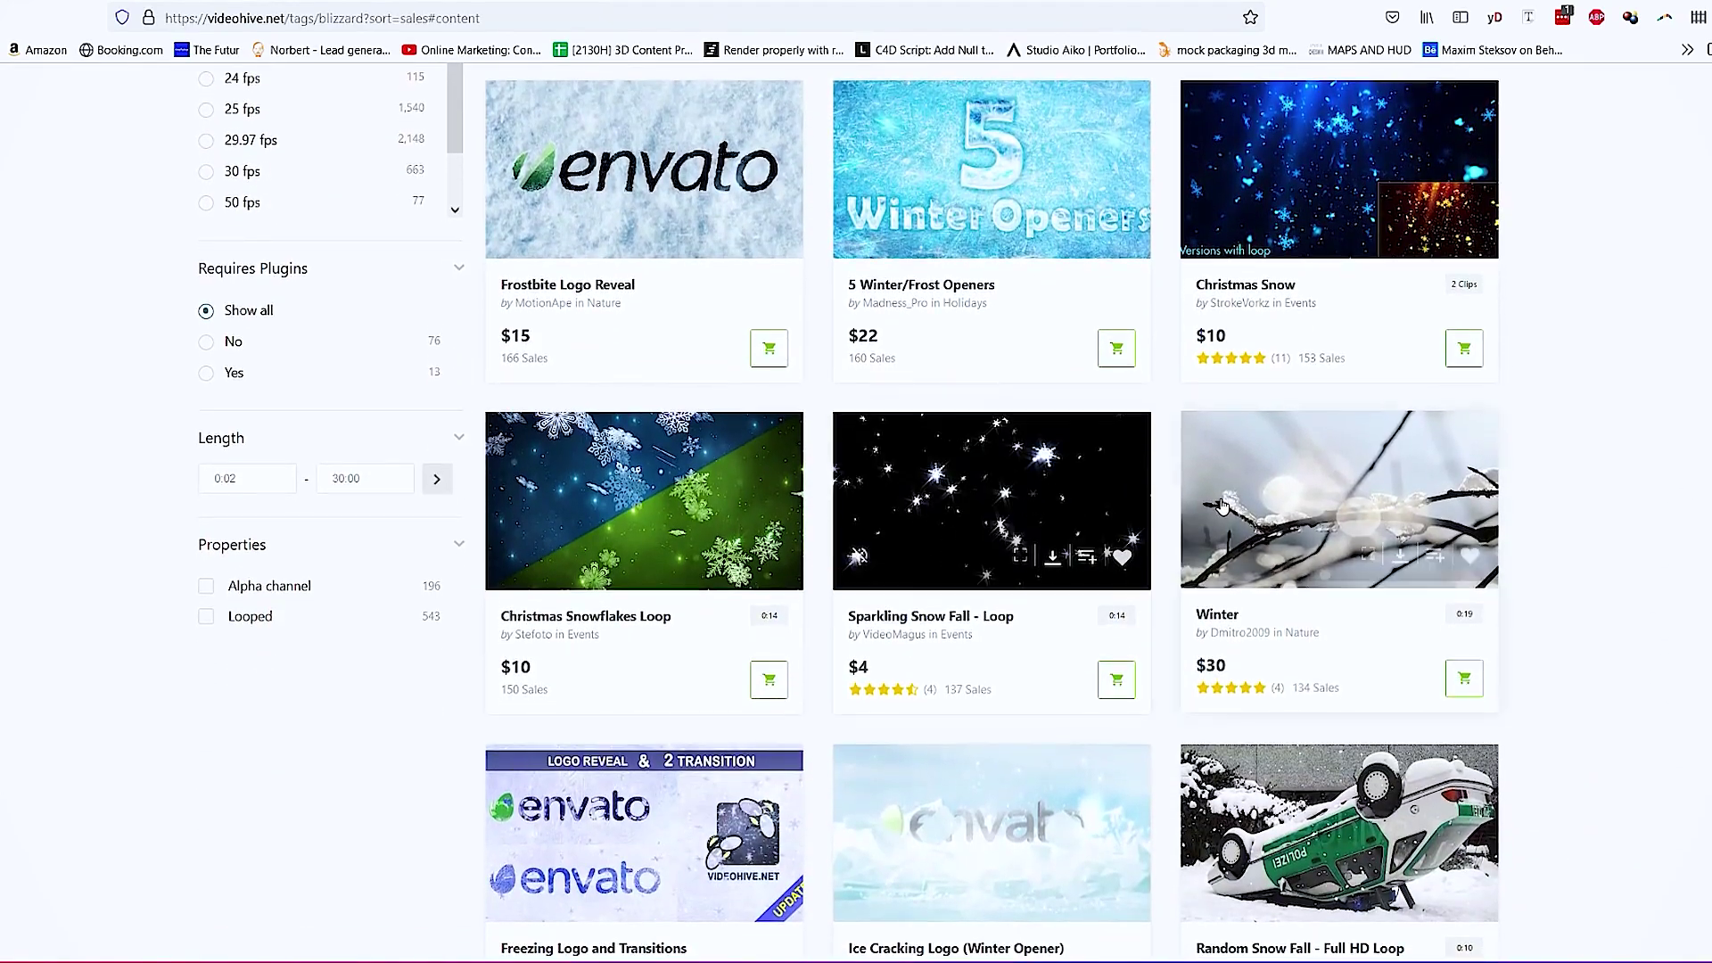
pyautogui.scroll(-1, 1162, 511)
pyautogui.scroll(-3, 1165, 512)
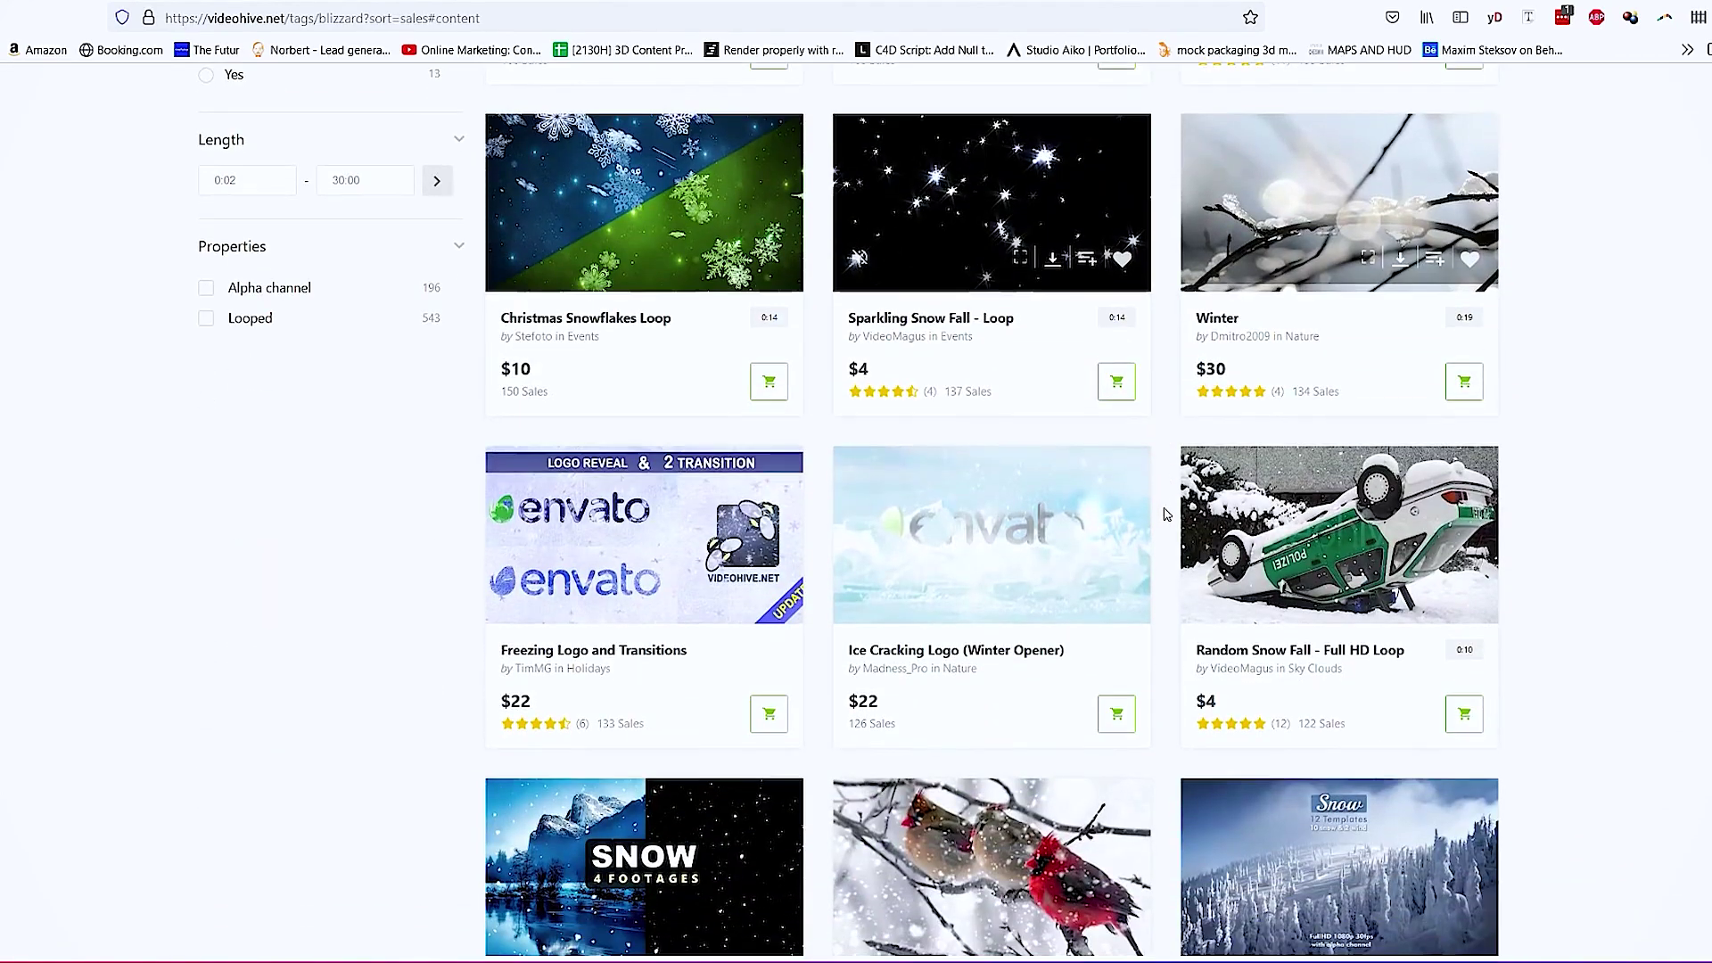
pyautogui.scroll(-3, 1165, 515)
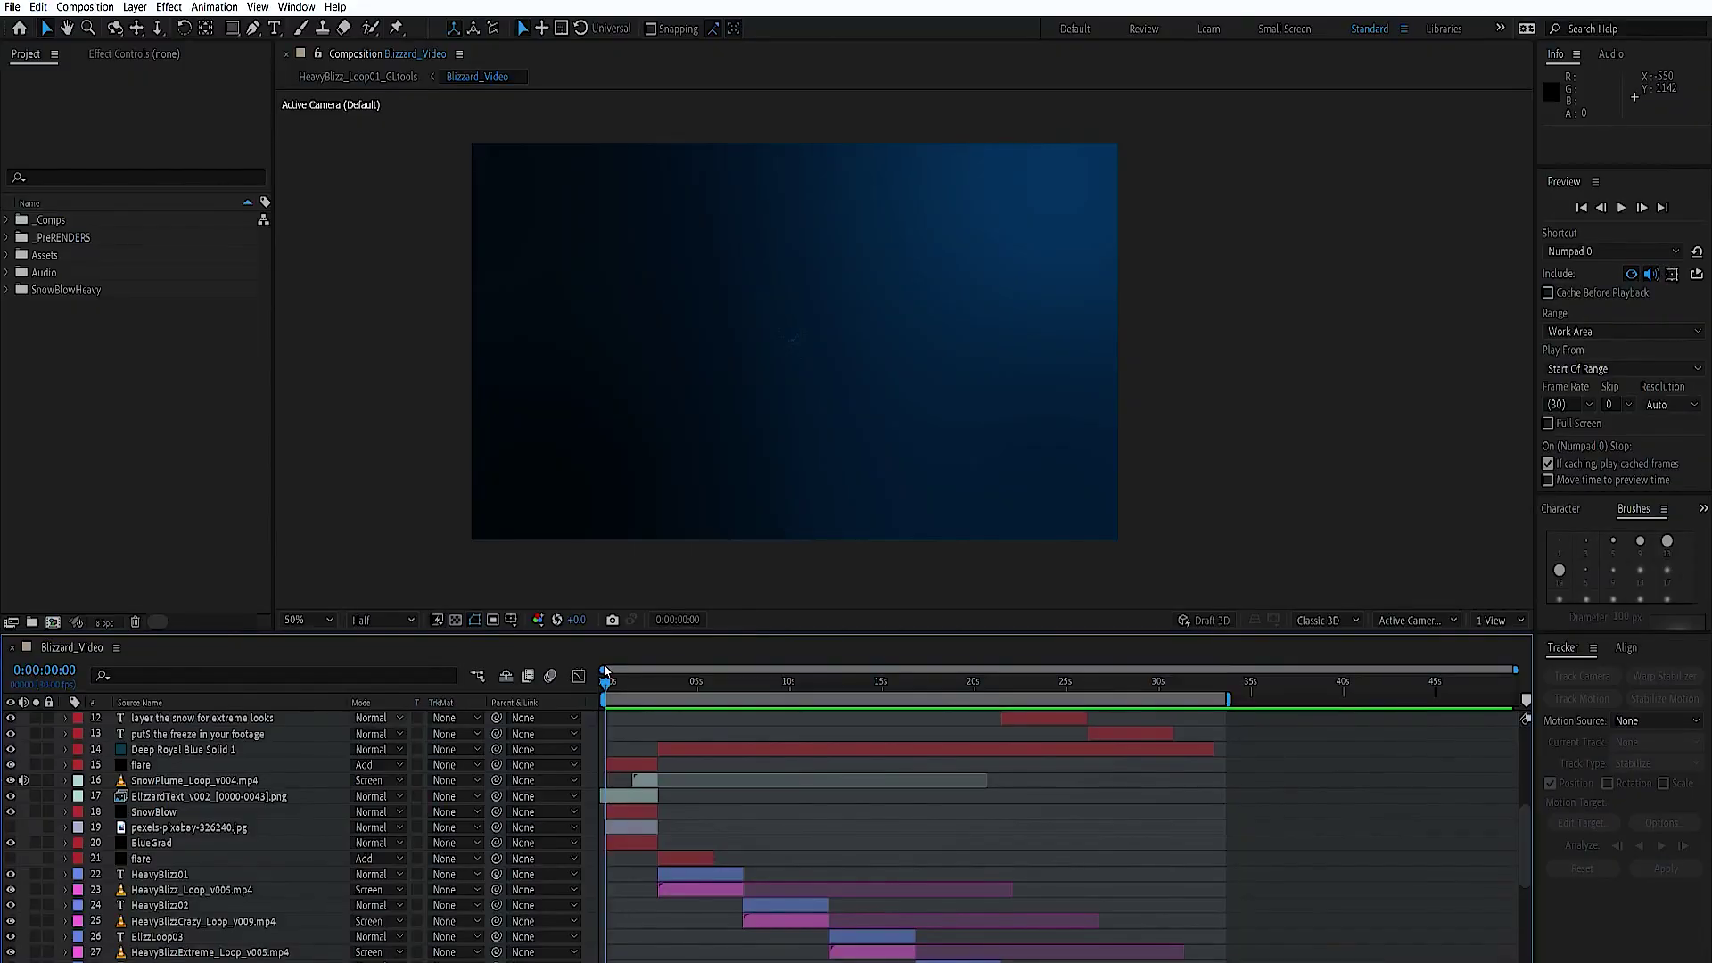
# Scrub the Blizzard_Video promo from its intro to the BLIZZARD title.
pyautogui.moveTo(609, 670); pyautogui.dragTo(685, 667)
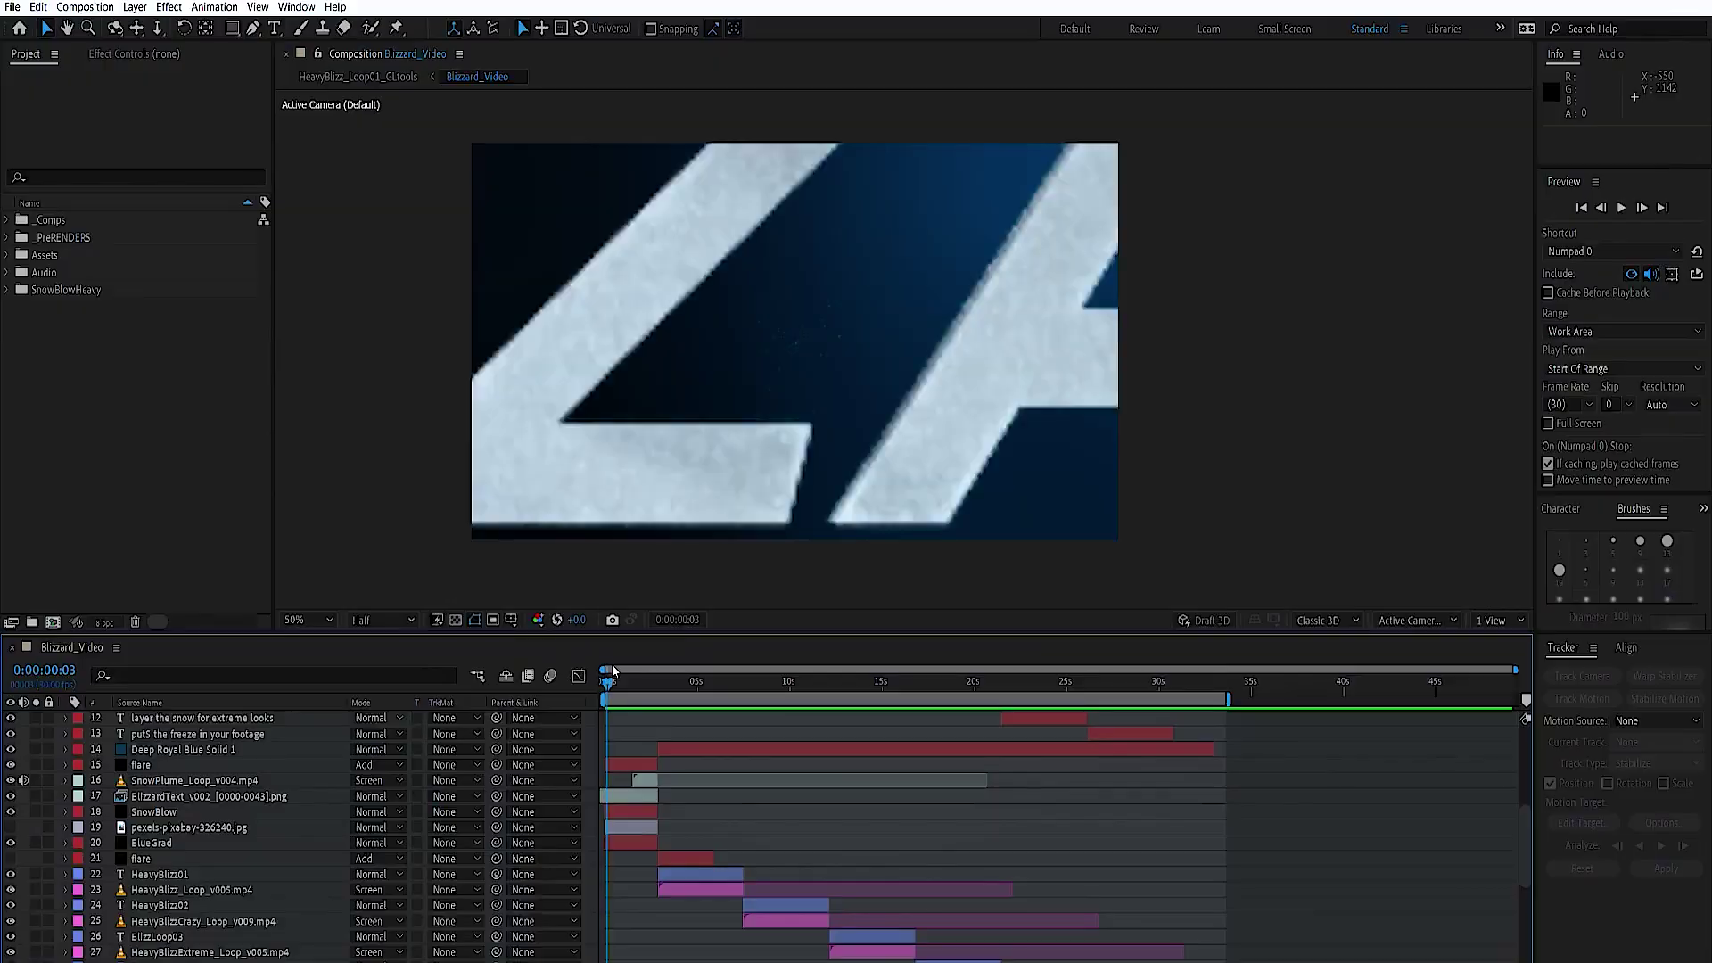
pyautogui.moveTo(611, 674); pyautogui.dragTo(1018, 660)
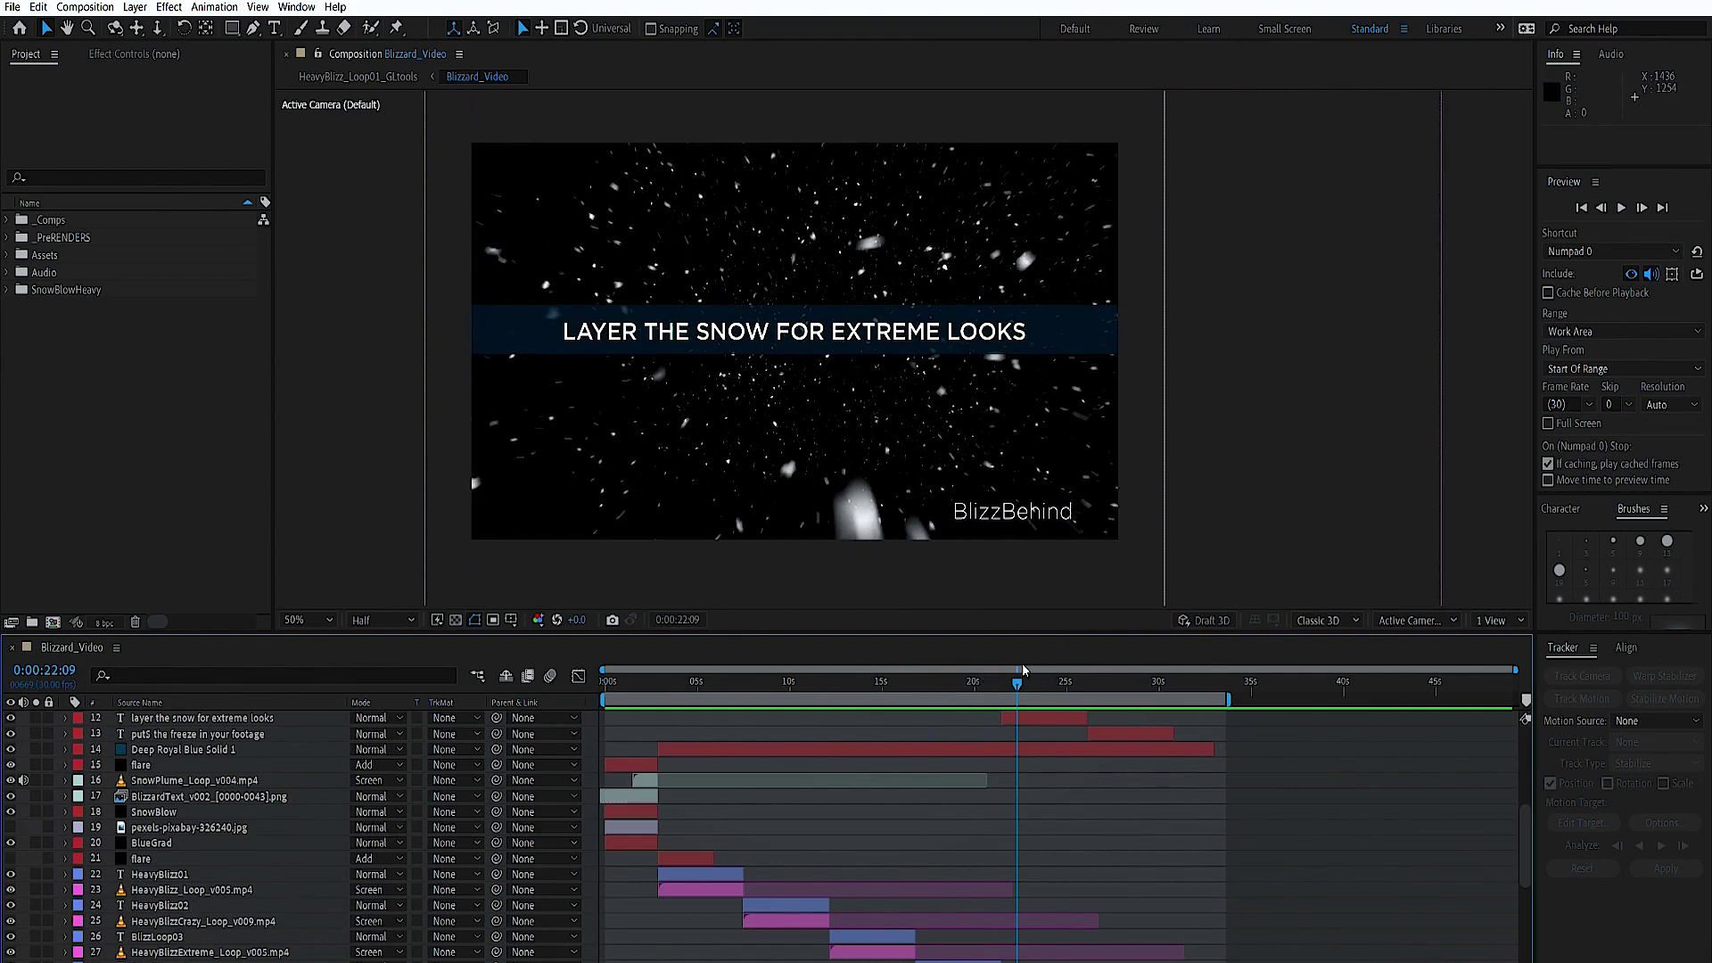
pyautogui.moveTo(1022, 664); pyautogui.dragTo(1161, 672)
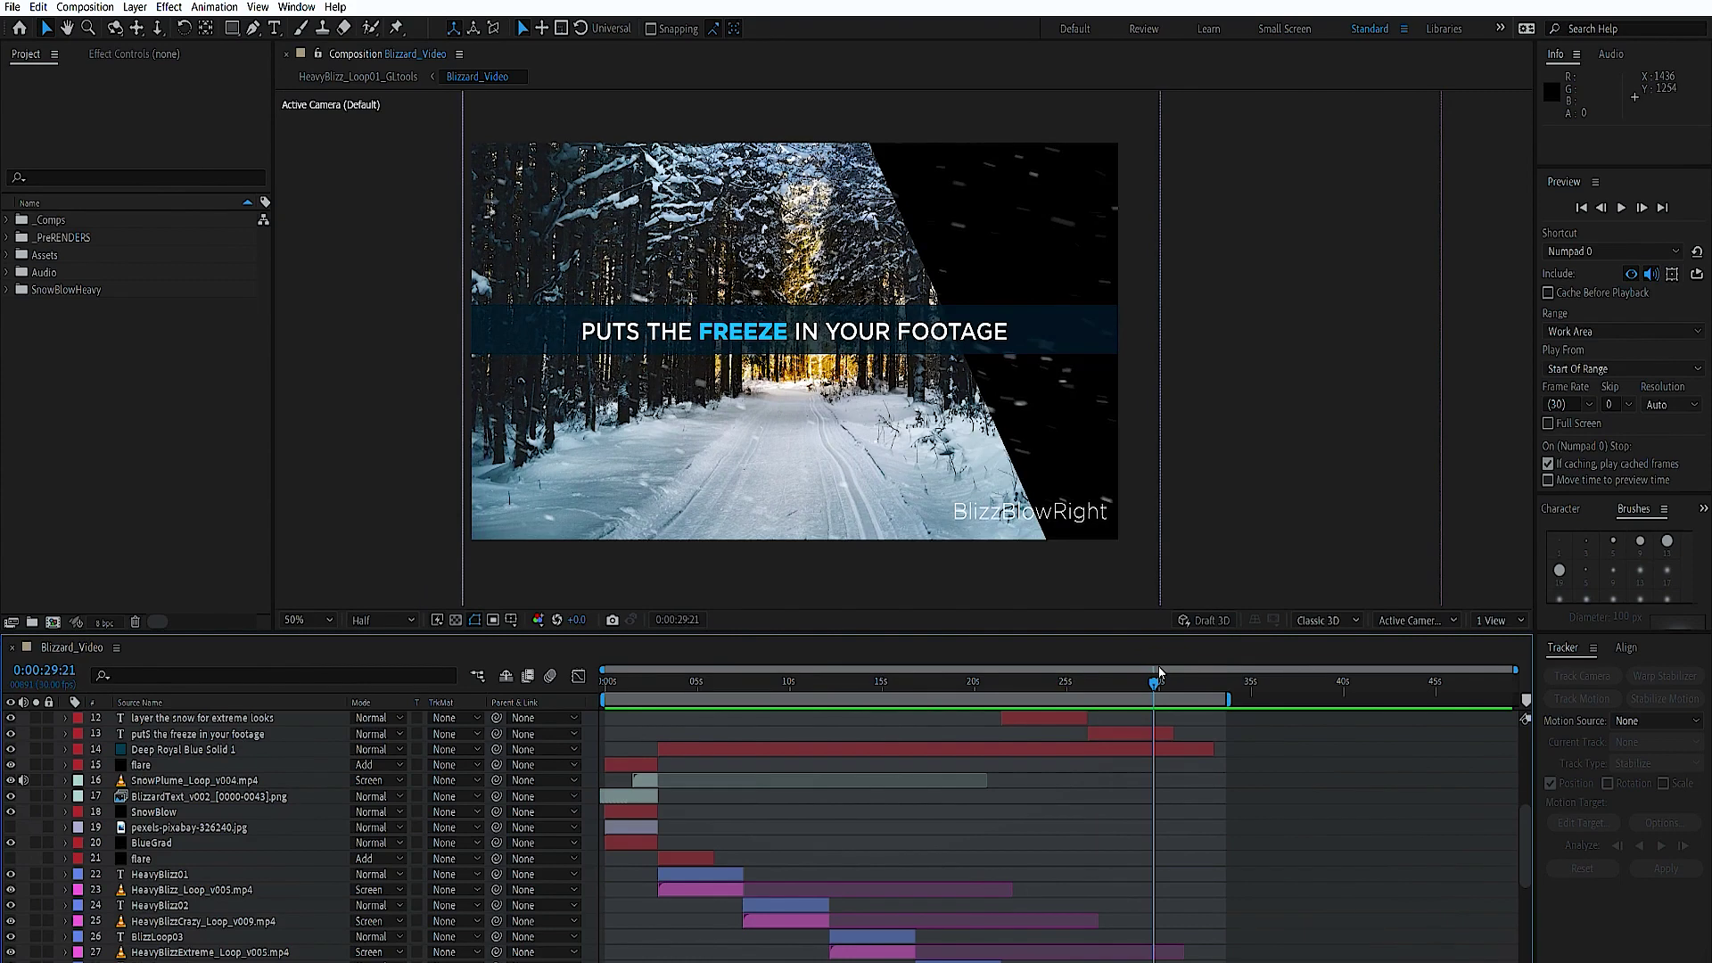
pyautogui.moveTo(1170, 669); pyautogui.dragTo(773, 637)
pyautogui.press('space')
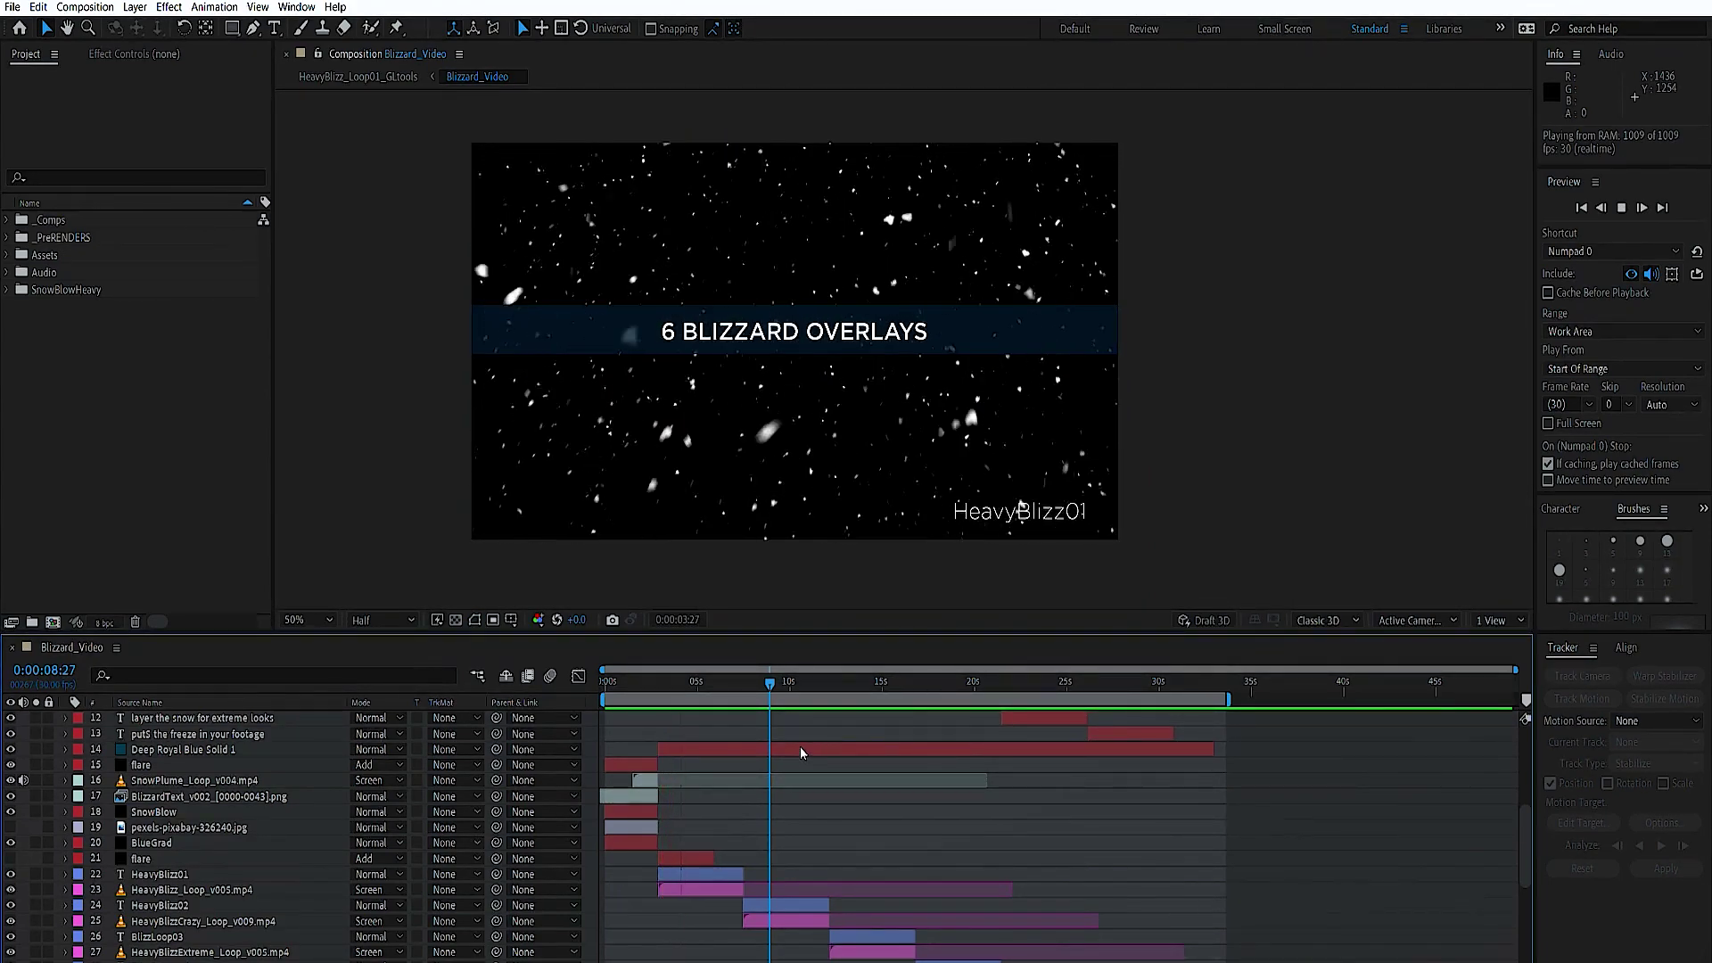
pyautogui.press('space')
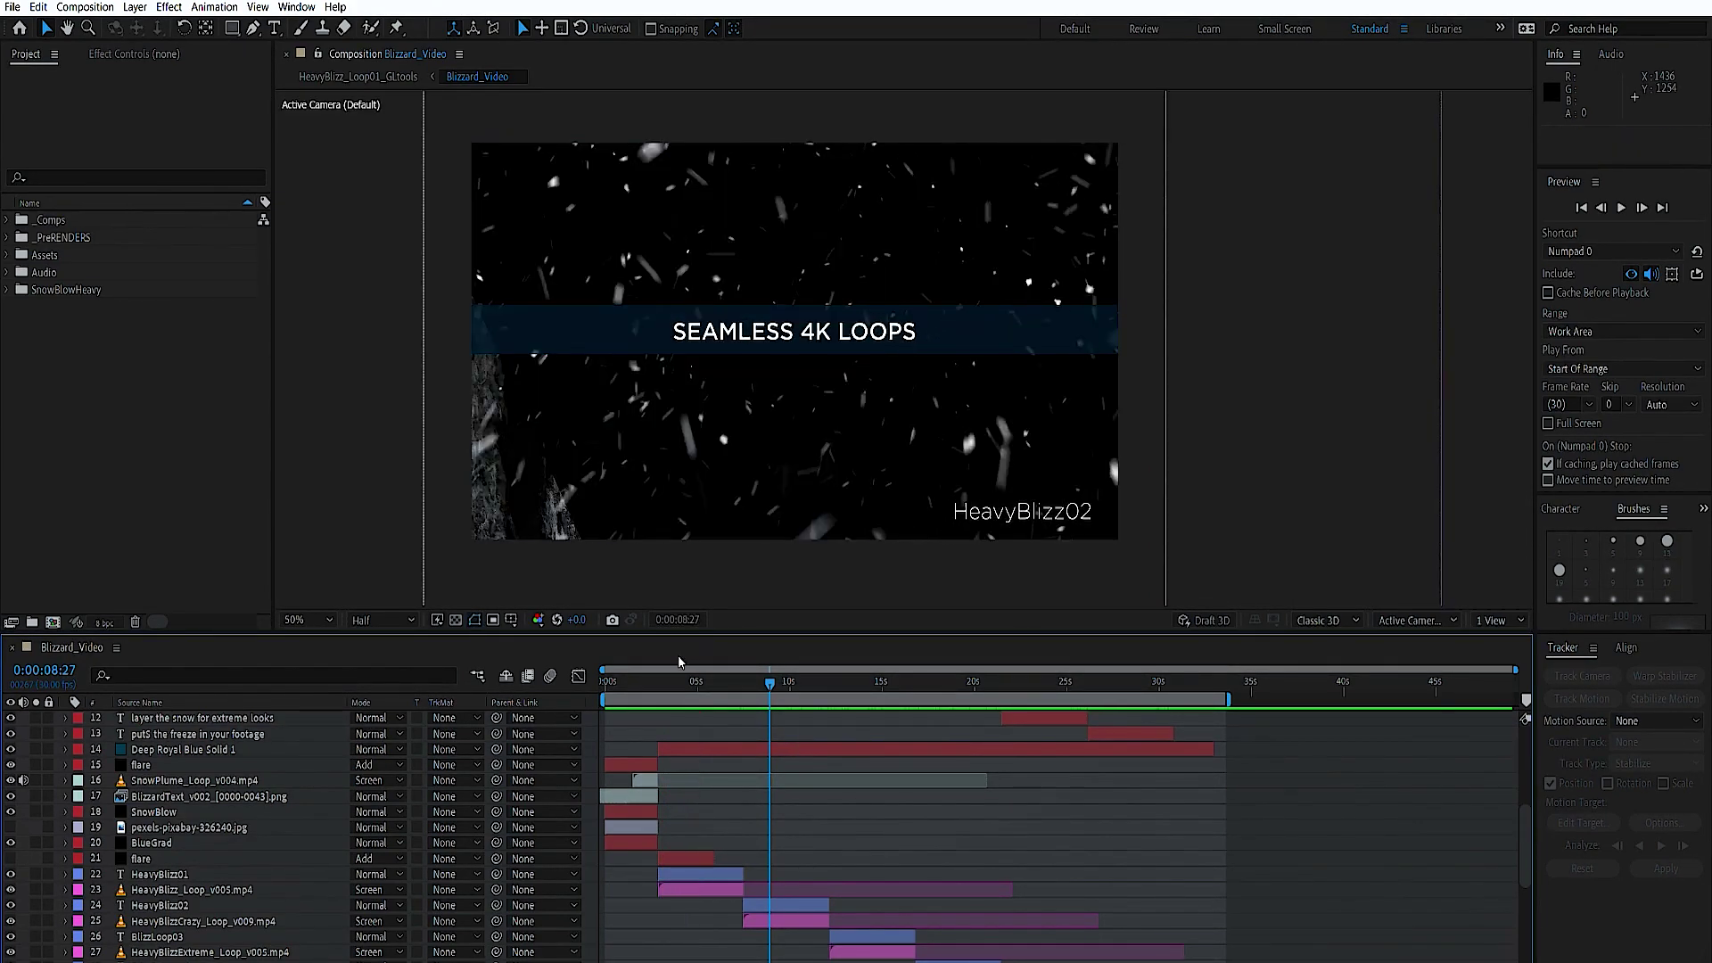
pyautogui.moveTo(689, 665); pyautogui.dragTo(724, 665)
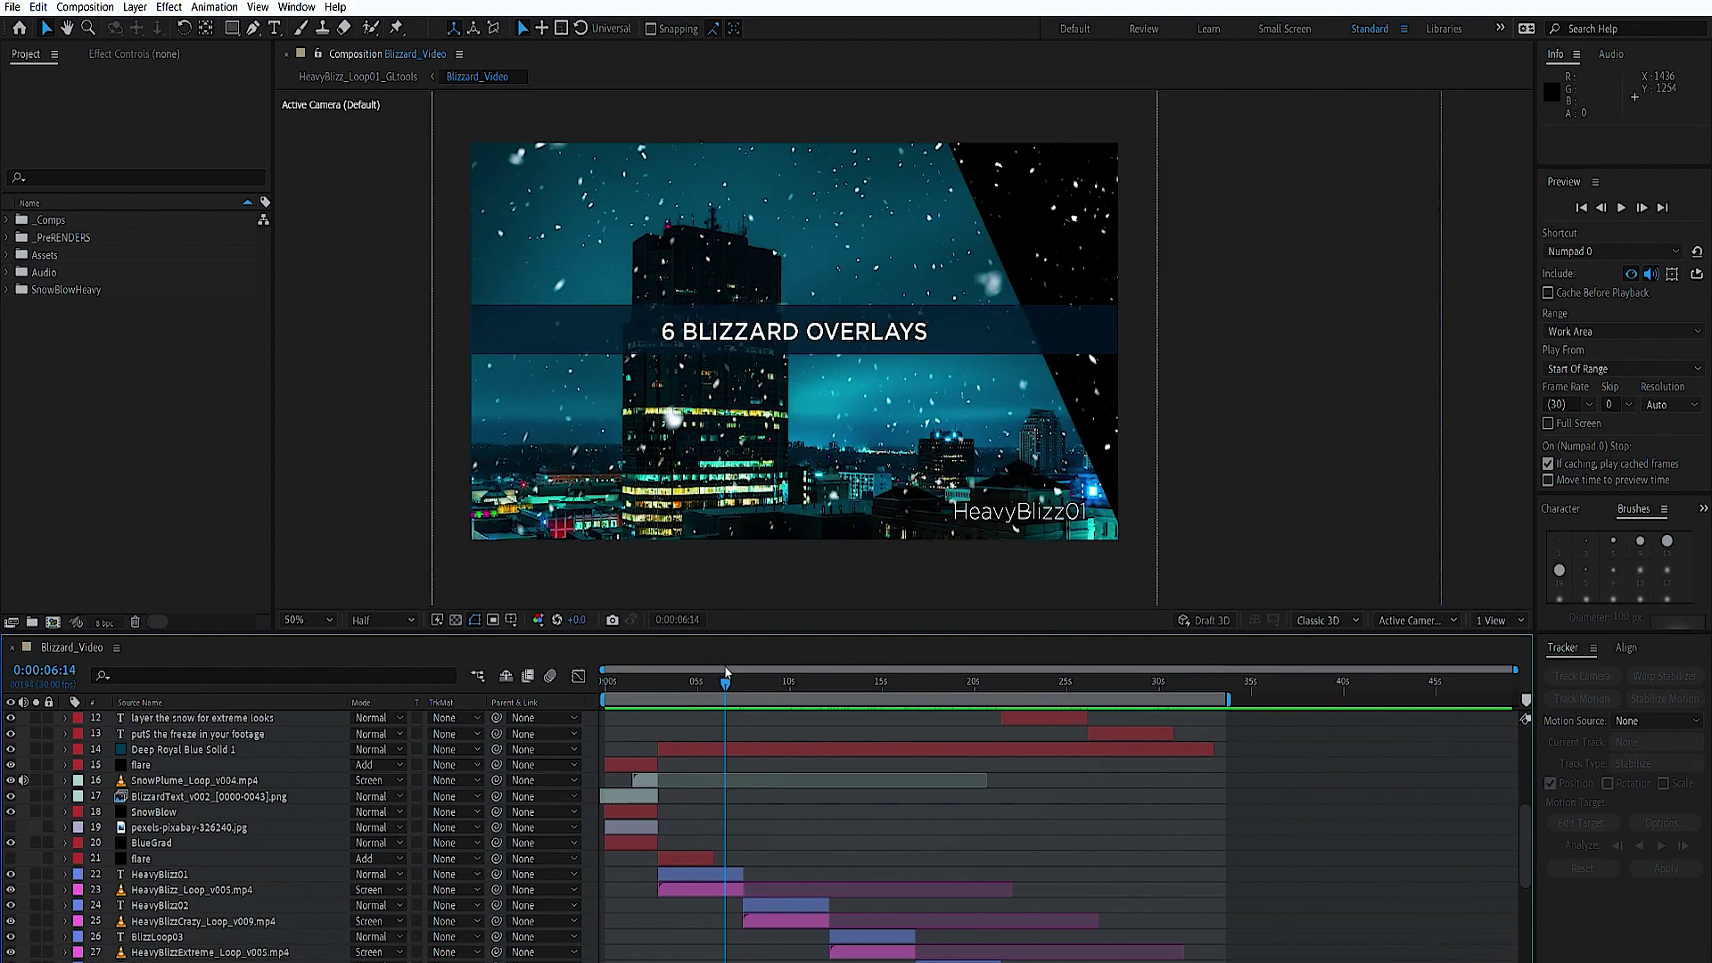